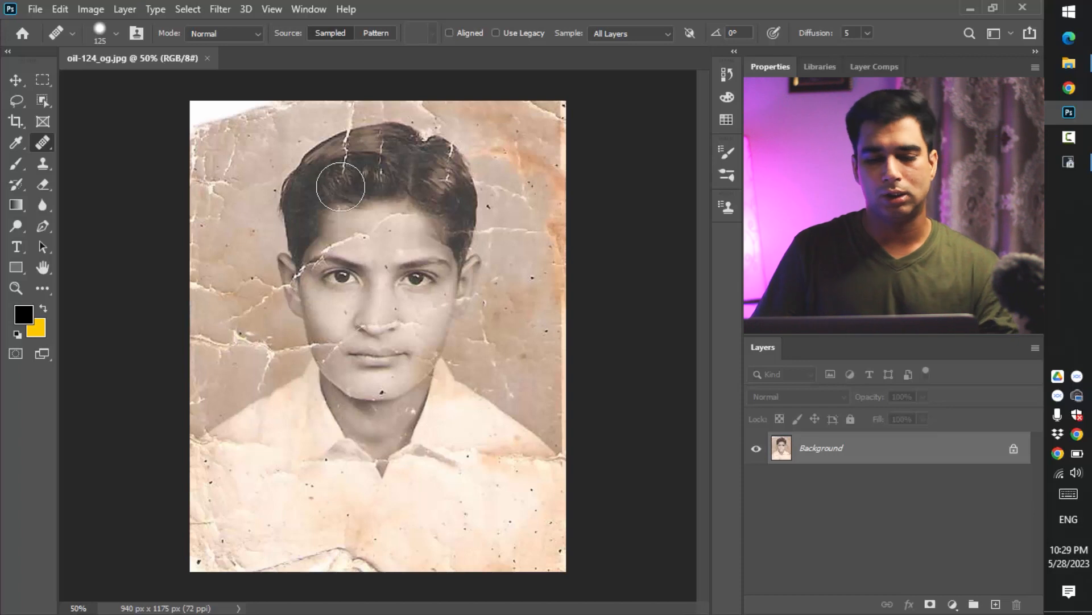
# - Choose the Healing Brush tool and add a new empty layer above the Background layer for the retouching
pyautogui.rightClick(38, 147)
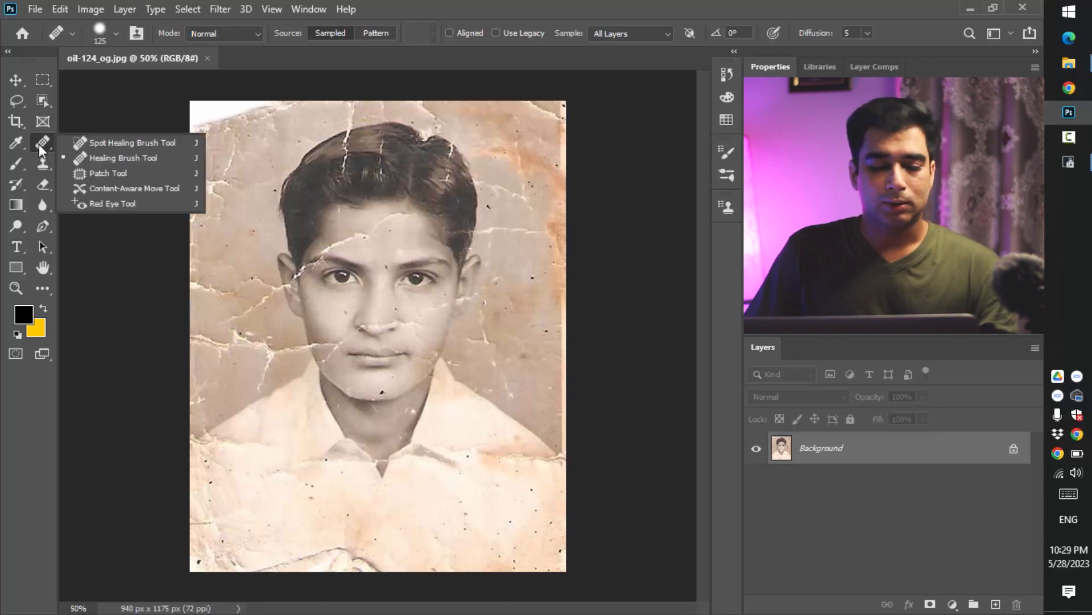
pyautogui.click(121, 160)
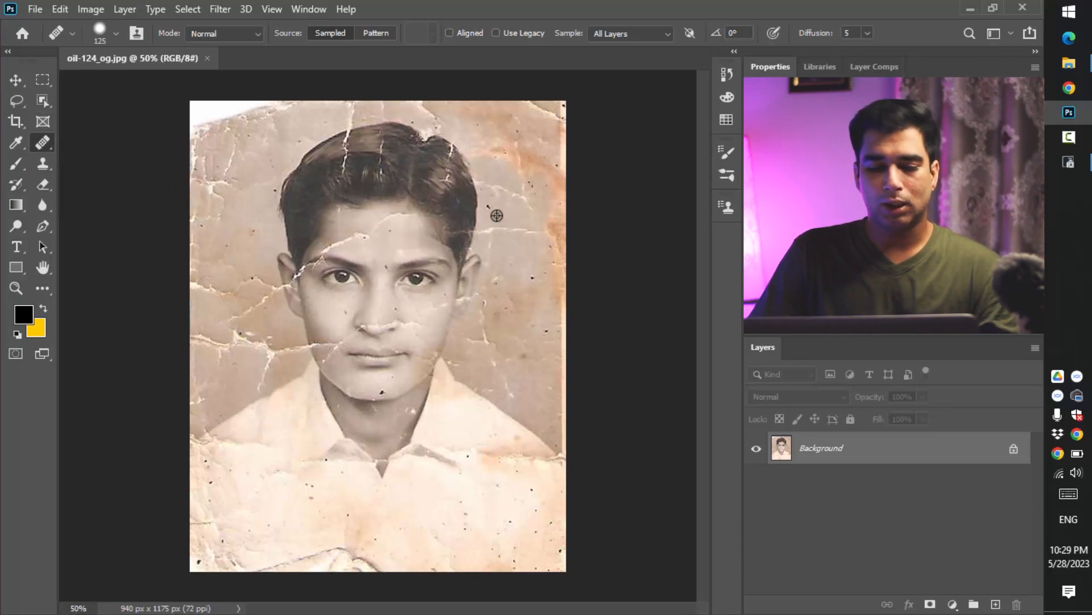
pyautogui.scroll(3, 345, 208)
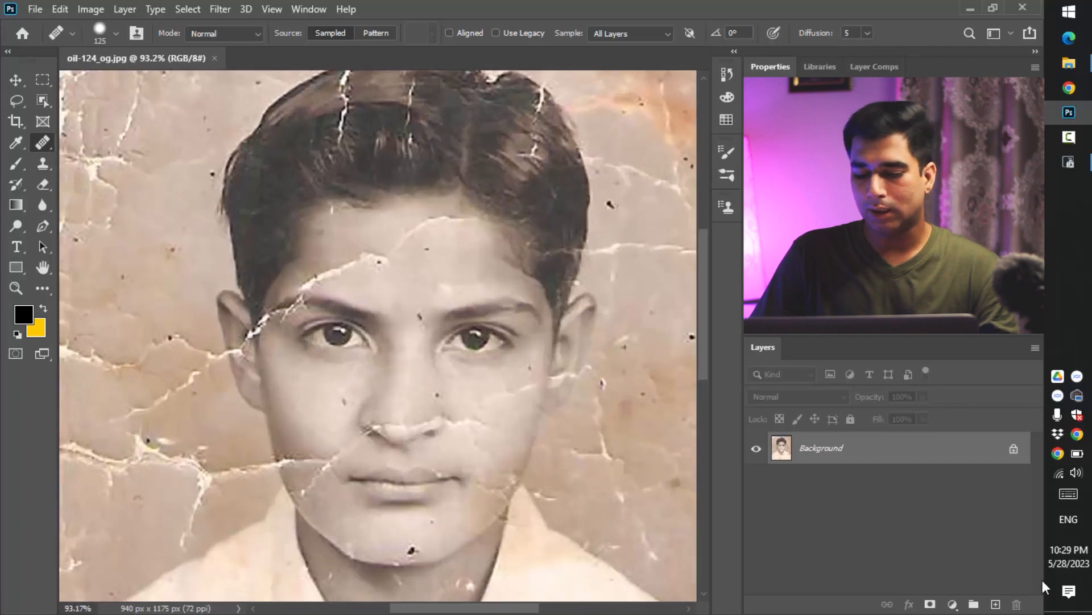
pyautogui.click(993, 605)
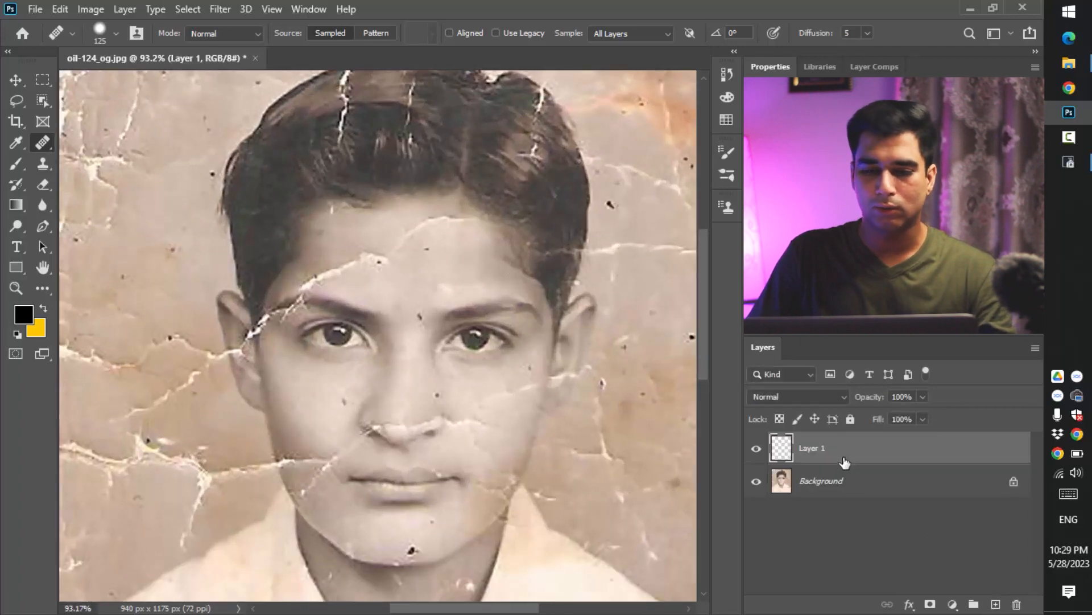
# - Reduce the Healing Brush size to 46 and heal the dark spot beside the hair using a clean background area as the source
pyautogui.scroll(-2, 610, 454)
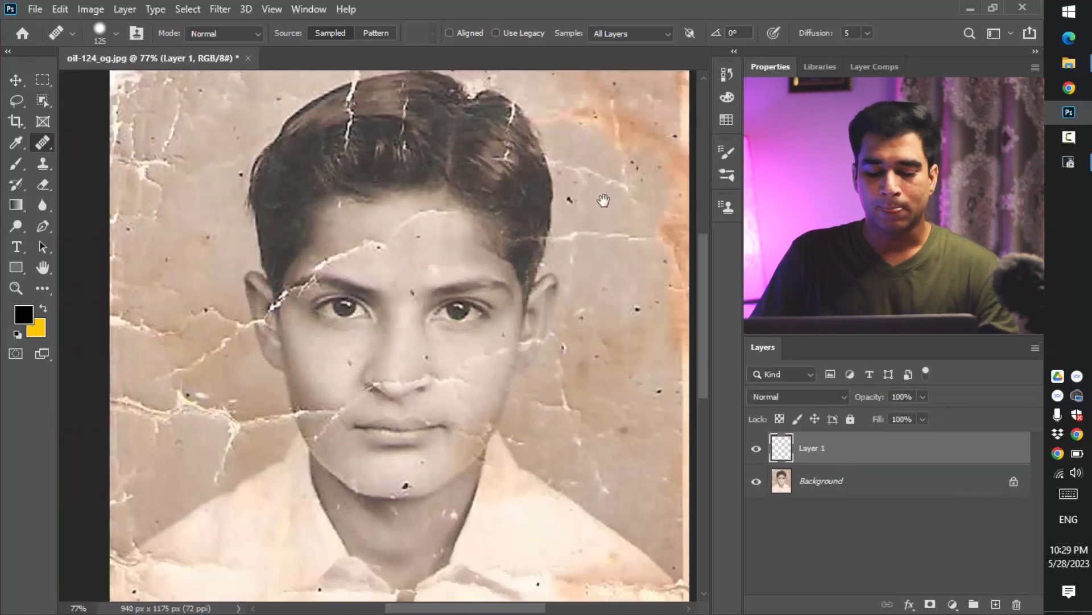
pyautogui.moveTo(471, 241); pyautogui.dragTo(383, 211)
pyautogui.scroll(-1, 425, 239)
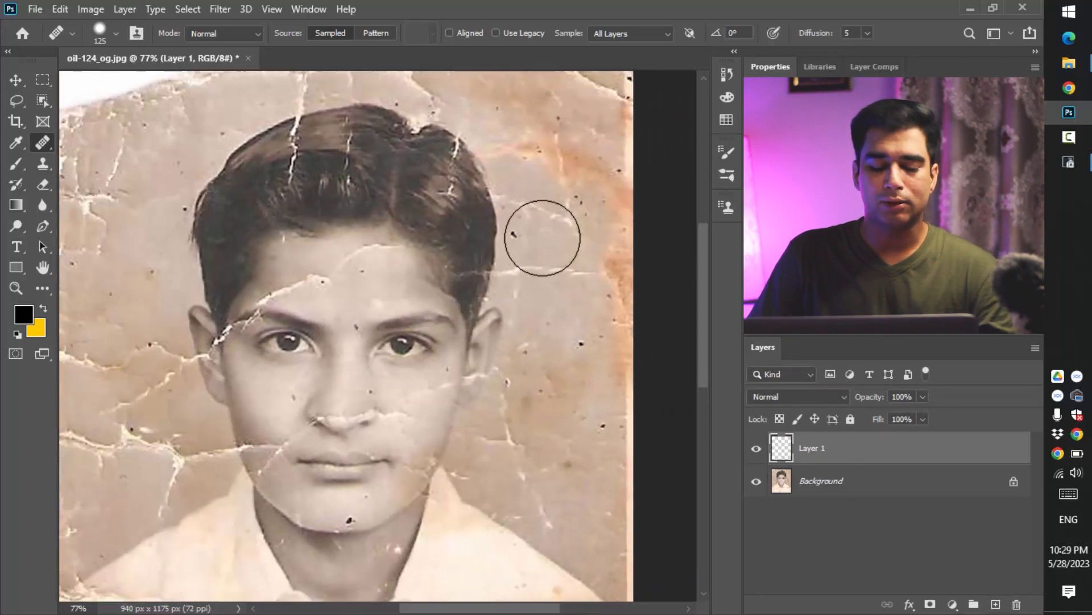
pyautogui.scroll(-1, 572, 221)
pyautogui.scroll(4, 573, 221)
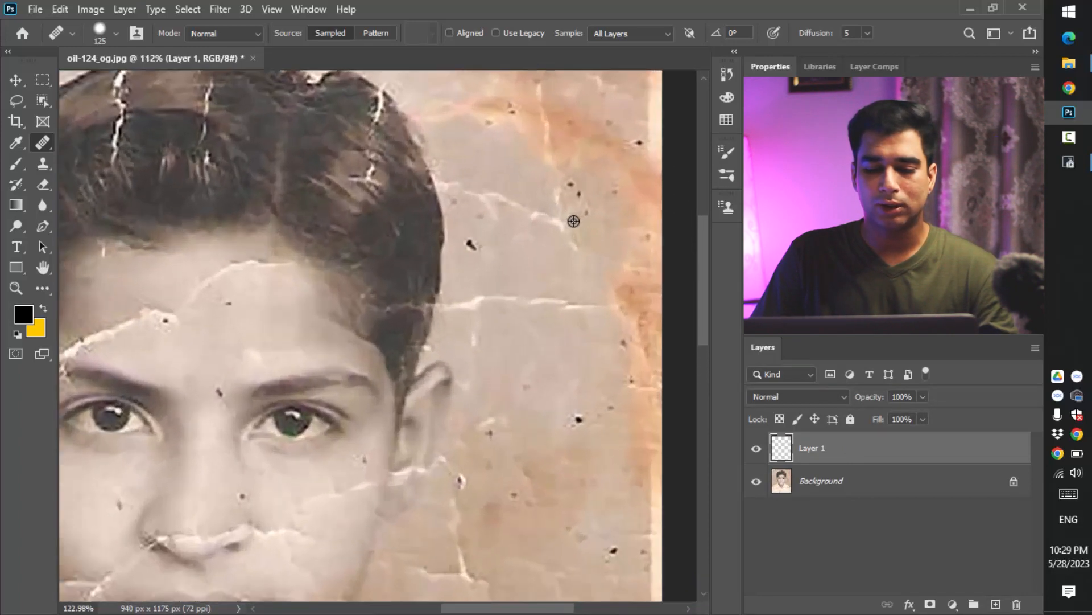
pyautogui.moveTo(536, 252); pyautogui.dragTo(502, 254)
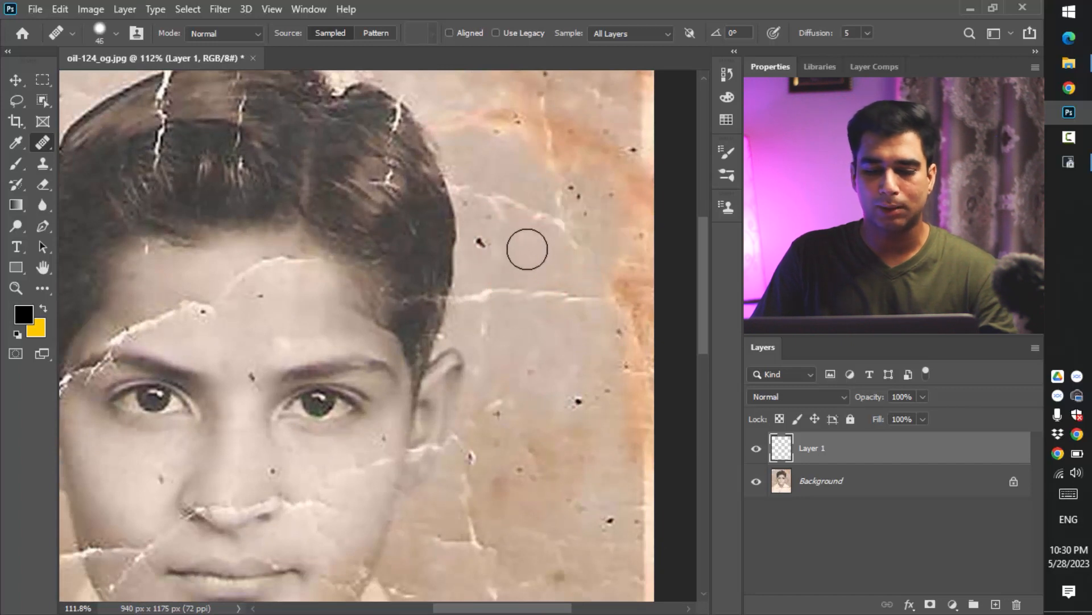
pyautogui.click(486, 243)
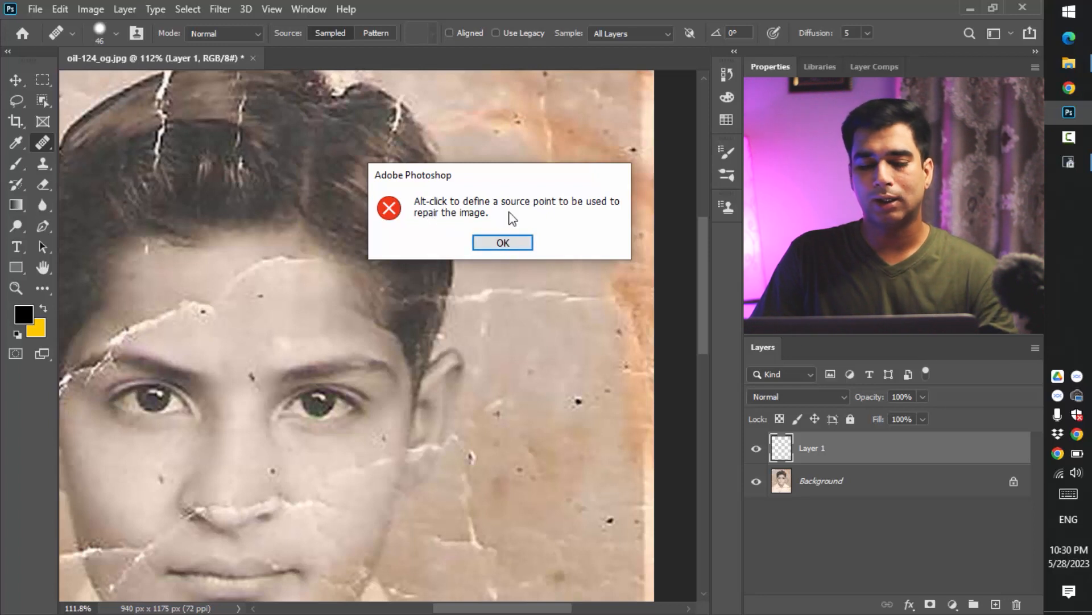
pyautogui.click(503, 243)
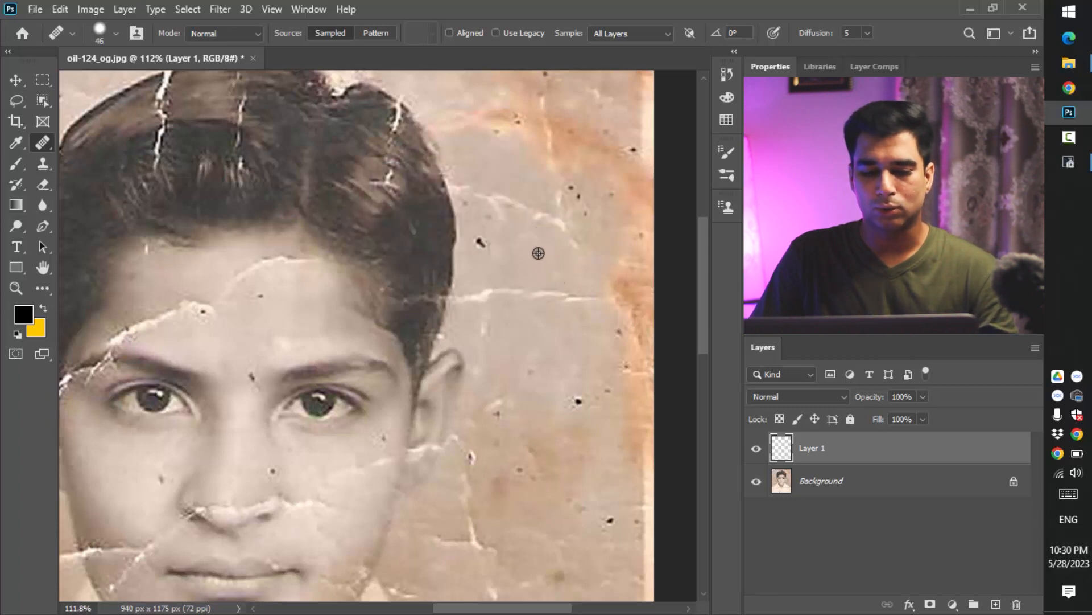
pyautogui.keyDown('alt'); pyautogui.click(539, 253); pyautogui.keyUp('alt')
pyautogui.moveTo(486, 238); pyautogui.dragTo(491, 240)
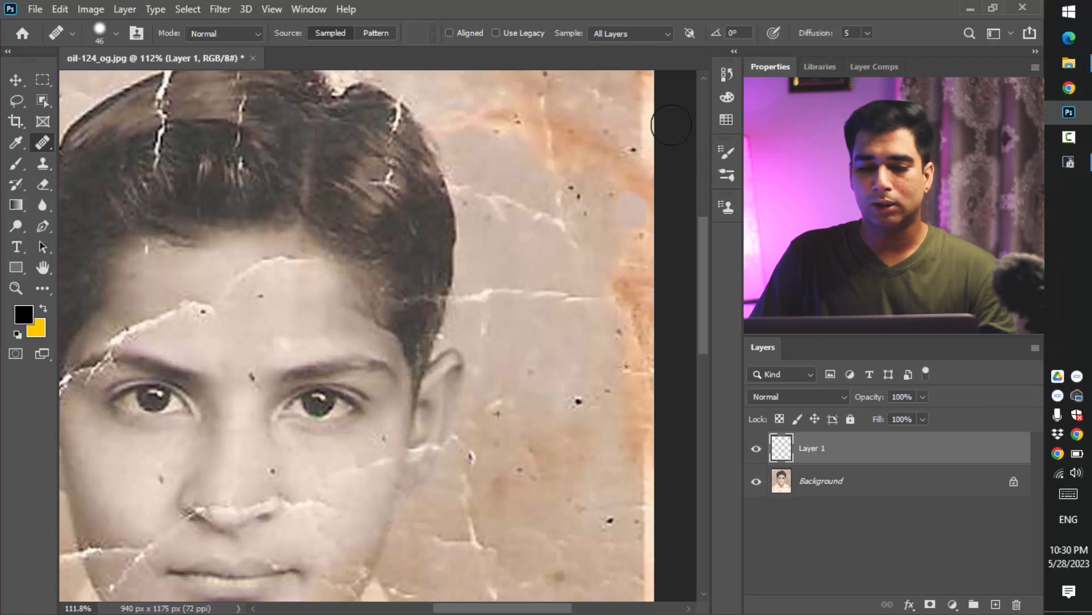
# - Try healing the dark specks in the background beside the hair with Sample set to Current Layer
pyautogui.click(637, 34)
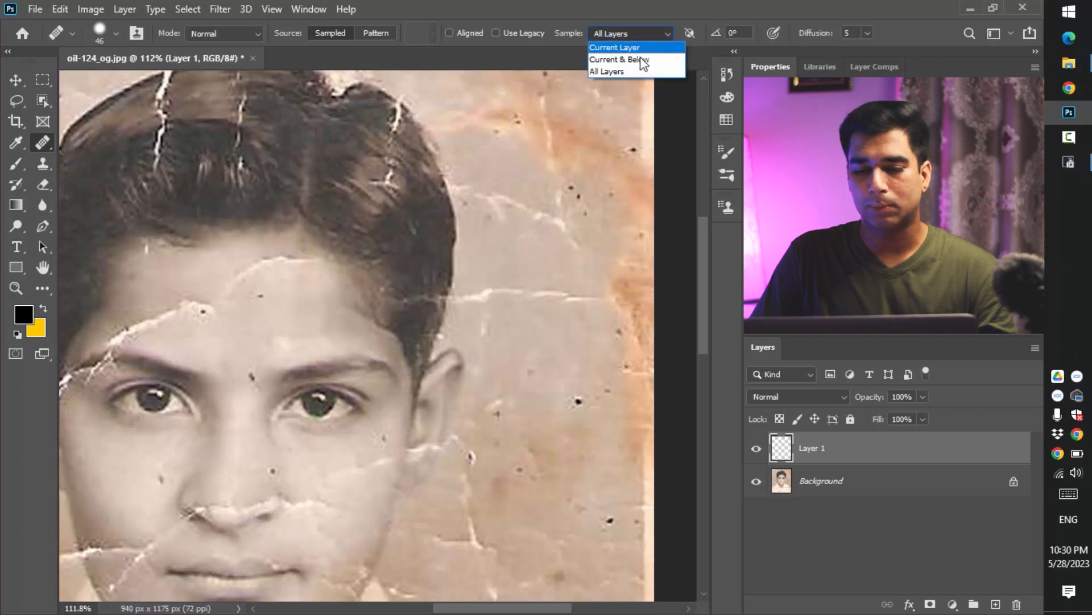
pyautogui.click(612, 72)
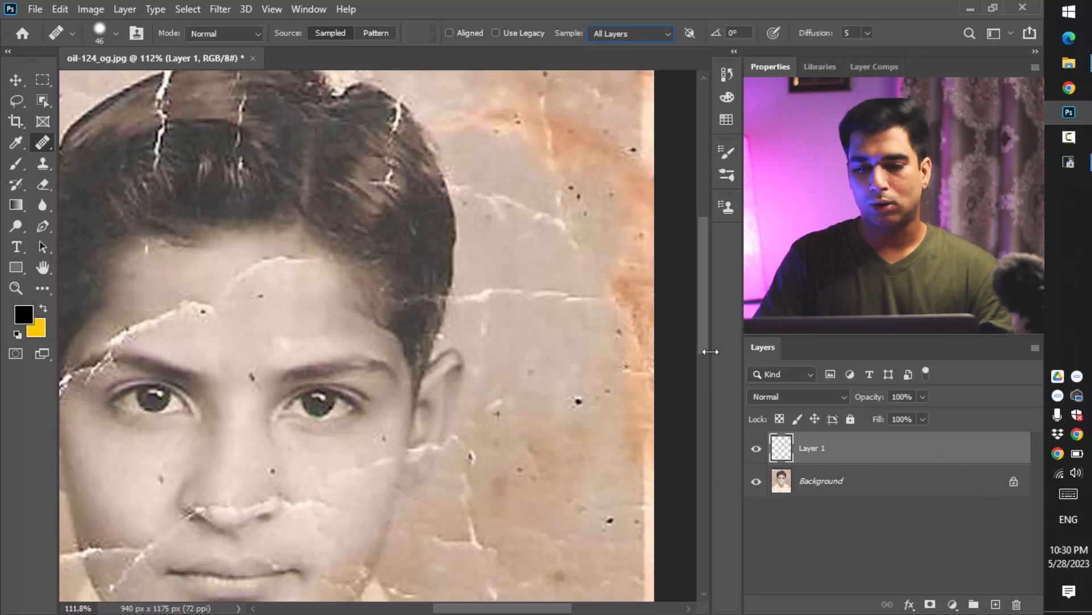
pyautogui.click(612, 34)
pyautogui.click(616, 70)
pyautogui.keyDown('alt'); pyautogui.click(529, 167); pyautogui.keyUp('alt')
pyautogui.moveTo(569, 179); pyautogui.dragTo(581, 218)
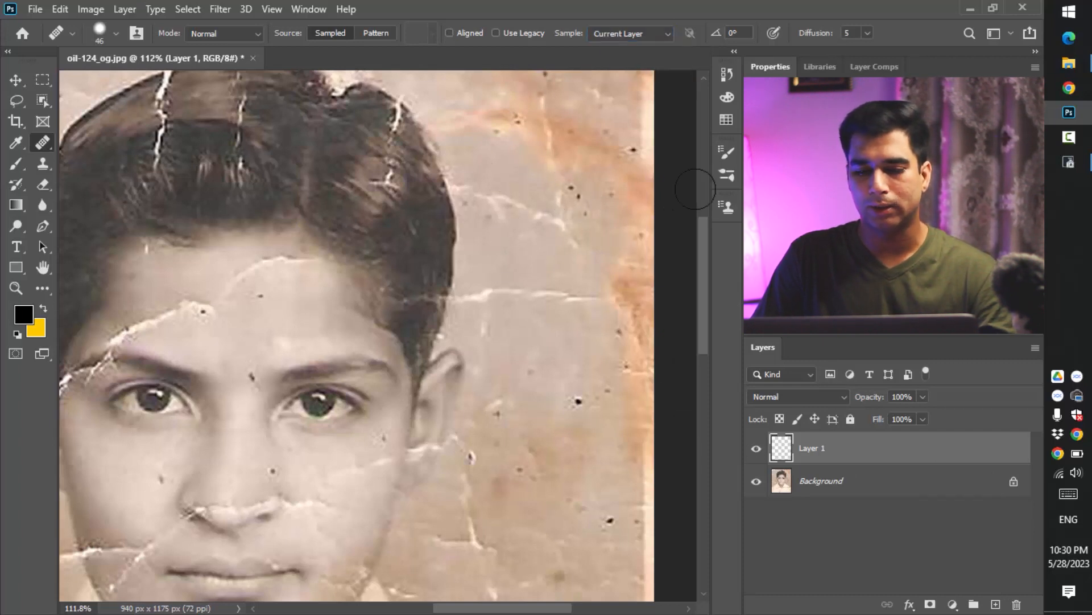
# - Set Sample back to All Layers and heal the specks beside the hair from a clean background source
pyautogui.click(613, 33)
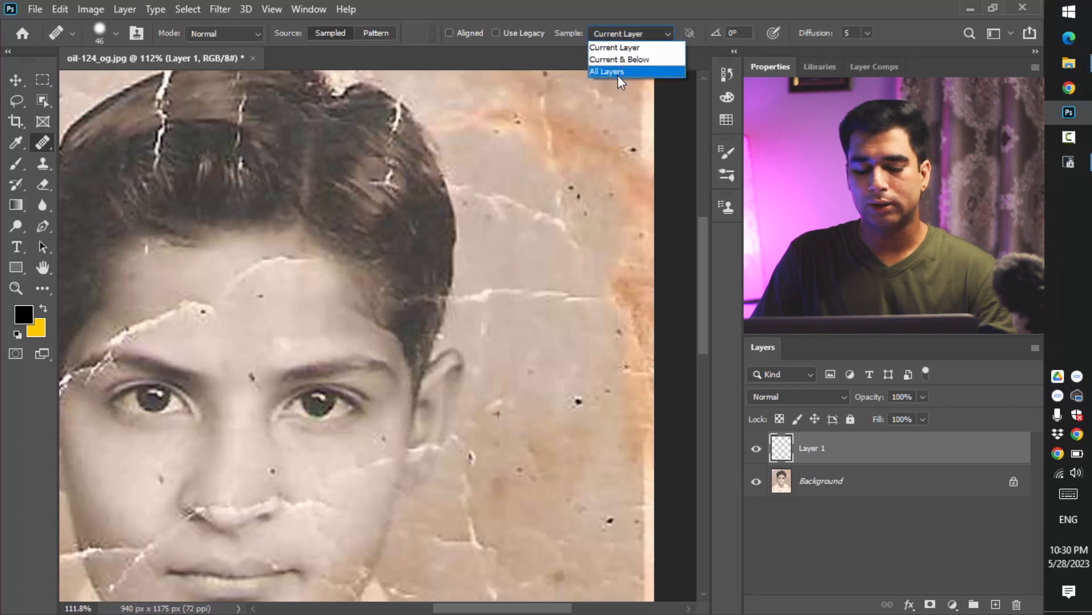
pyautogui.click(616, 72)
pyautogui.keyDown('alt'); pyautogui.click(529, 224); pyautogui.keyUp('alt')
pyautogui.moveTo(557, 204)
pyautogui.mouseDown()
pyautogui.moveTo(586, 224)
pyautogui.moveTo(566, 195)
pyautogui.moveTo(585, 221)
pyautogui.moveTo(571, 209)
pyautogui.moveTo(551, 301)
pyautogui.mouseUp()
pyautogui.moveTo(462, 307); pyautogui.dragTo(618, 306)
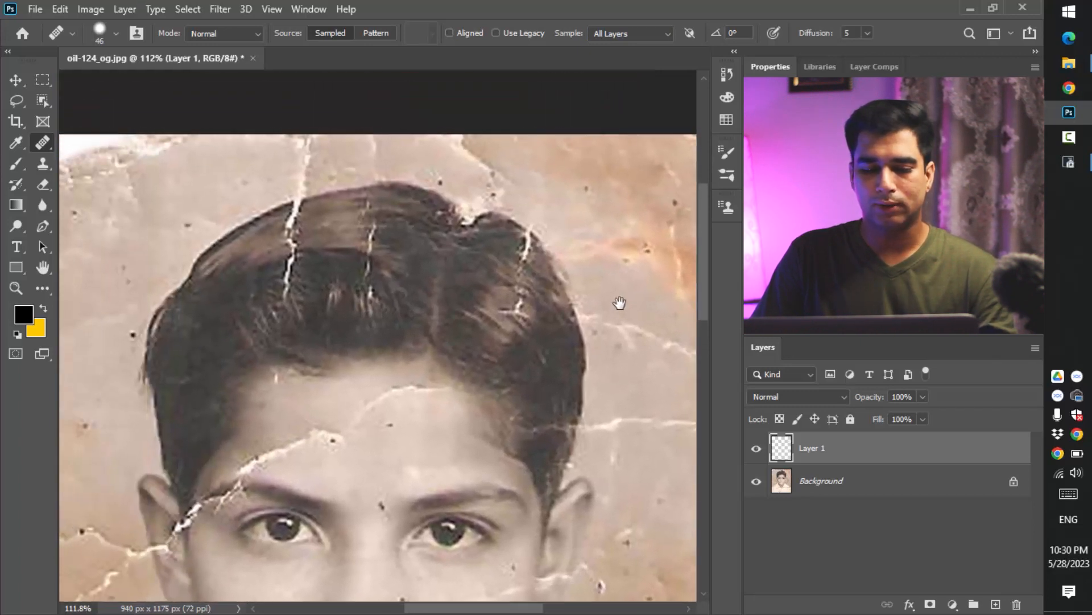
# - Use the Clone Stamp tool to copy the orange stain onto the background near the photo's torn corner
pyautogui.moveTo(616, 242); pyautogui.dragTo(537, 205)
pyautogui.scroll(-4, 349, 236)
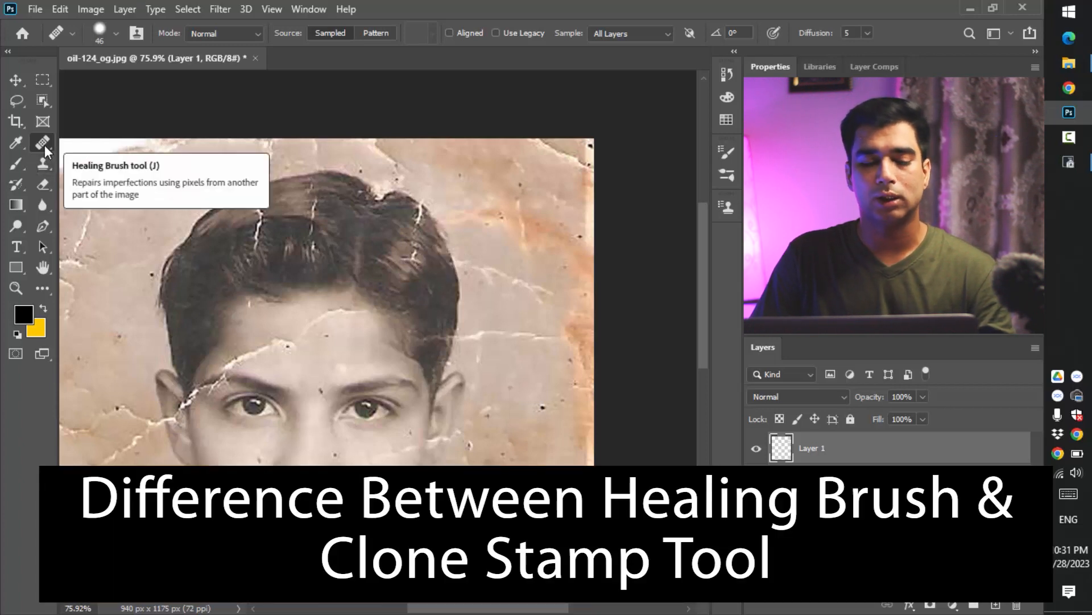
pyautogui.moveTo(308, 239); pyautogui.dragTo(376, 229)
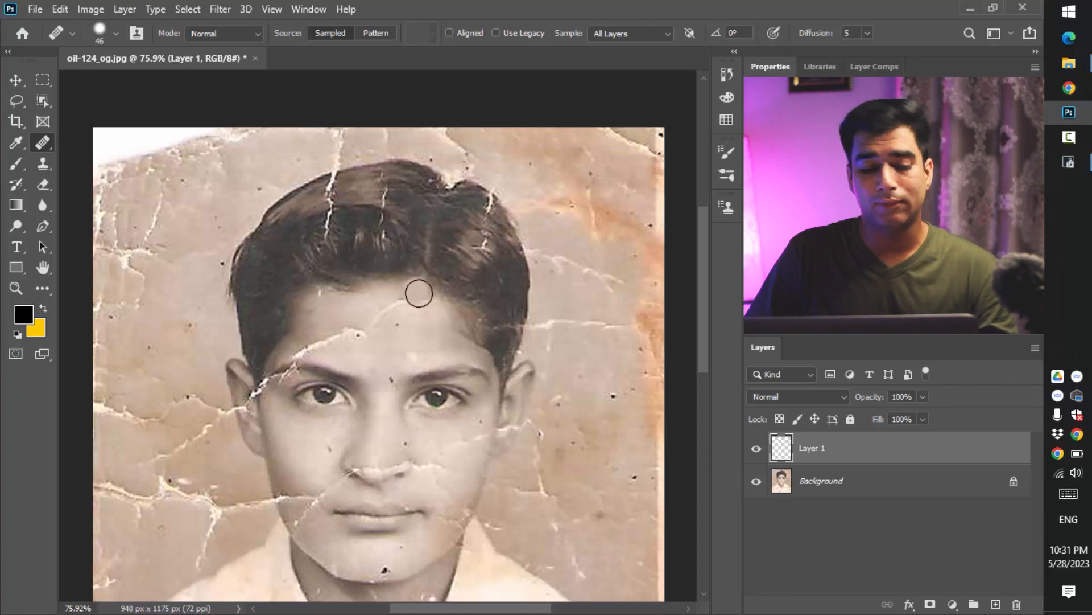
pyautogui.click(45, 164)
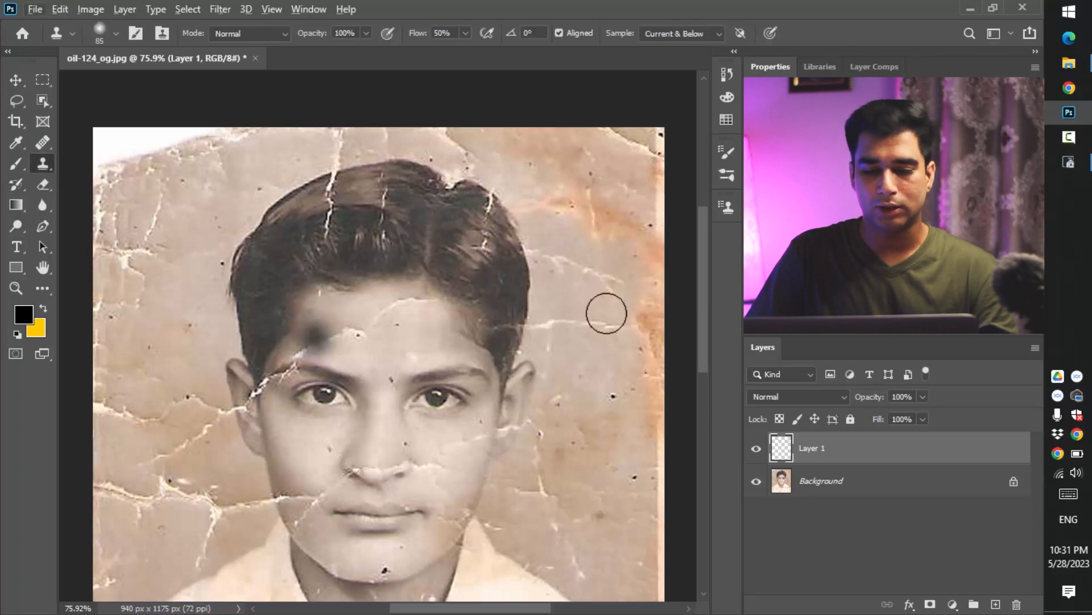
pyautogui.keyDown('alt'); pyautogui.click(617, 223); pyautogui.keyUp('alt')
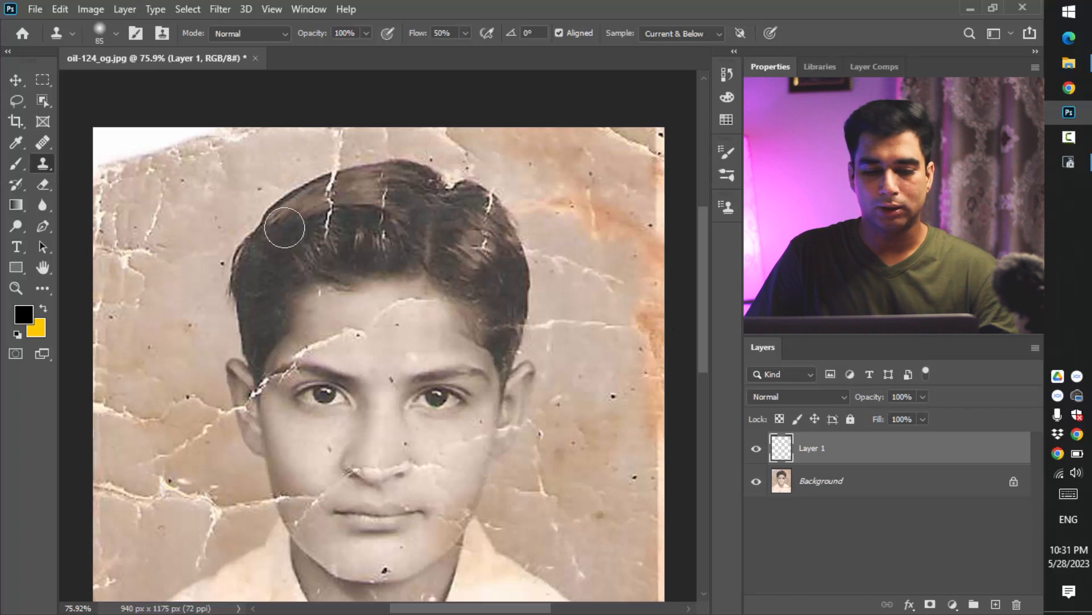
pyautogui.moveTo(216, 180)
pyautogui.mouseDown()
pyautogui.moveTo(188, 181)
pyautogui.moveTo(209, 185)
pyautogui.moveTo(214, 169)
pyautogui.moveTo(182, 182)
pyautogui.moveTo(226, 184)
pyautogui.moveTo(222, 159)
pyautogui.moveTo(194, 167)
pyautogui.moveTo(205, 195)
pyautogui.mouseUp()
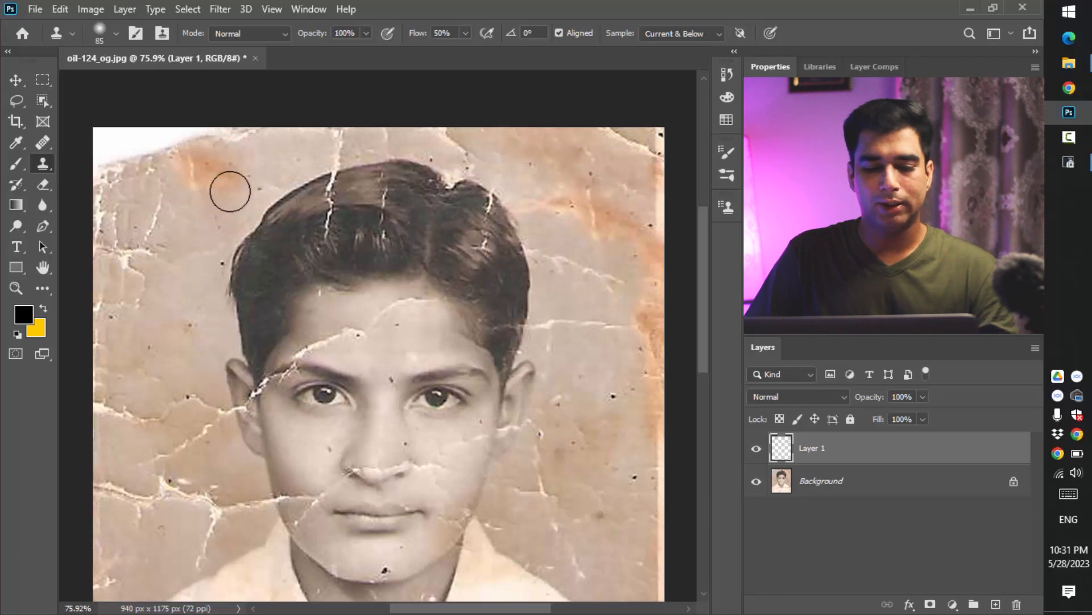
# - Examine how the cloned orange patch blends with the surrounding background up close and from a distance
pyautogui.press('z')
pyautogui.moveTo(200, 161)
pyautogui.mouseDown()
pyautogui.moveTo(256, 202)
pyautogui.moveTo(376, 233)
pyautogui.mouseUp()
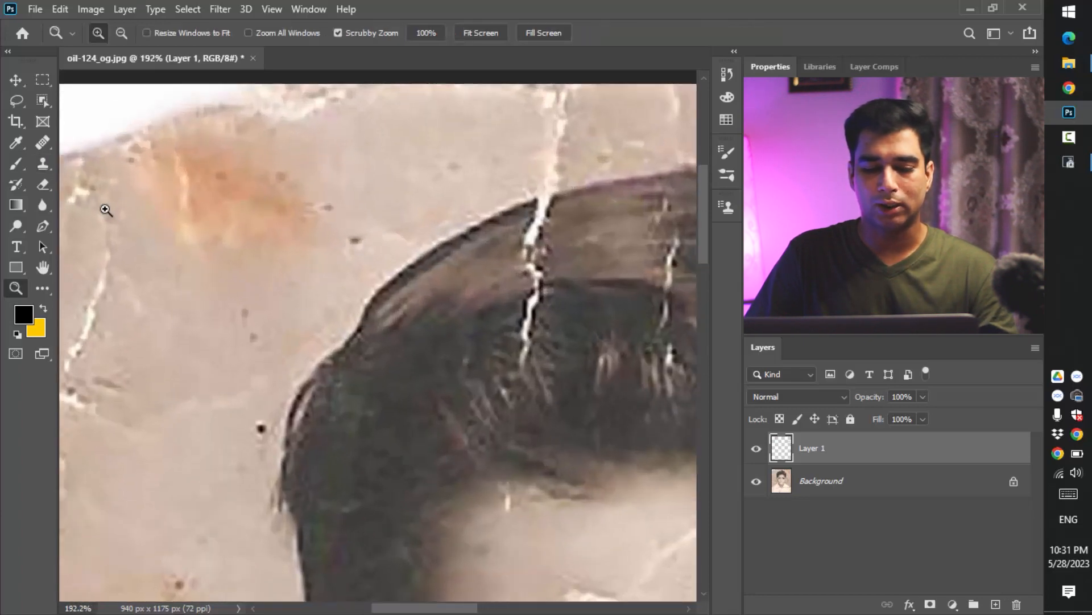
pyautogui.moveTo(376, 177); pyautogui.dragTo(324, 236)
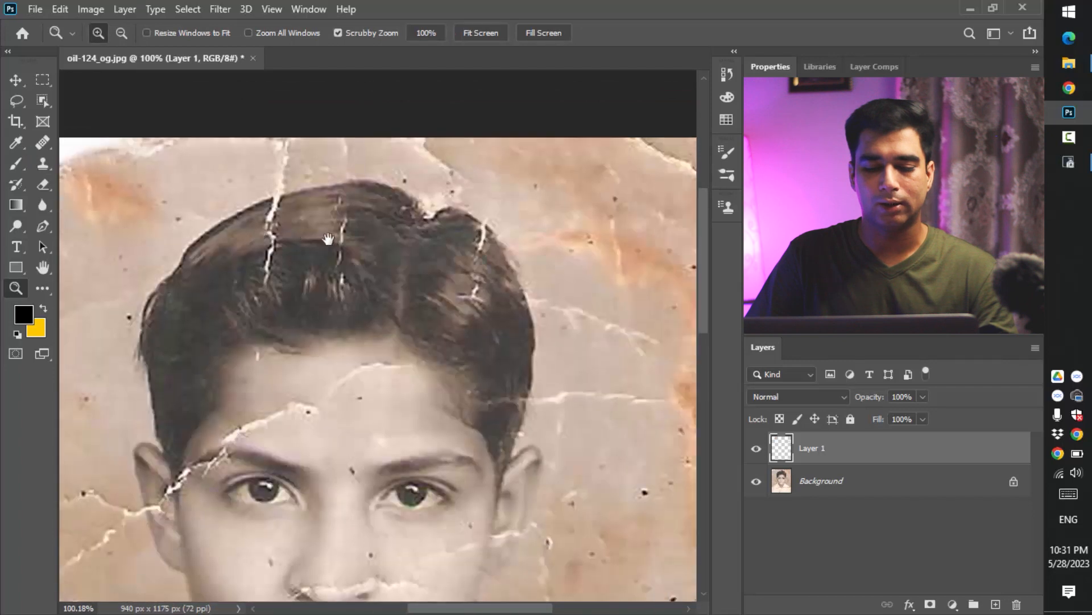
pyautogui.moveTo(110, 251); pyautogui.dragTo(211, 202)
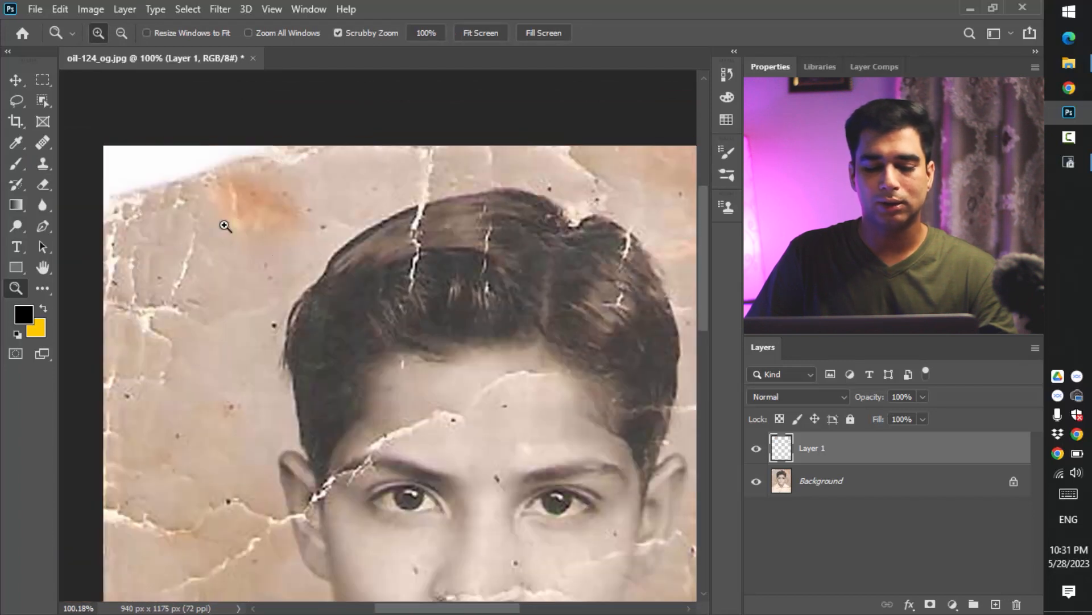
pyautogui.keyDown('alt'); pyautogui.click(553, 291); pyautogui.keyUp('alt')
pyautogui.moveTo(541, 334); pyautogui.dragTo(409, 271)
pyautogui.click(295, 183)
pyautogui.moveTo(394, 192); pyautogui.dragTo(385, 190)
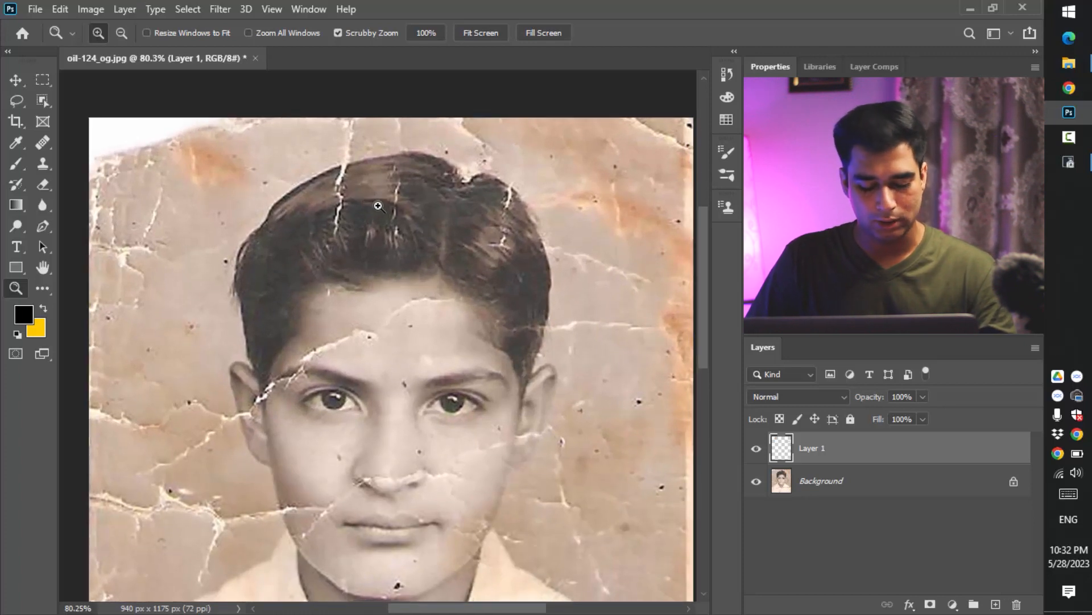
# - Remove the cloned orange patch from Layer 1 and switch back to the Healing Brush
pyautogui.press('s')
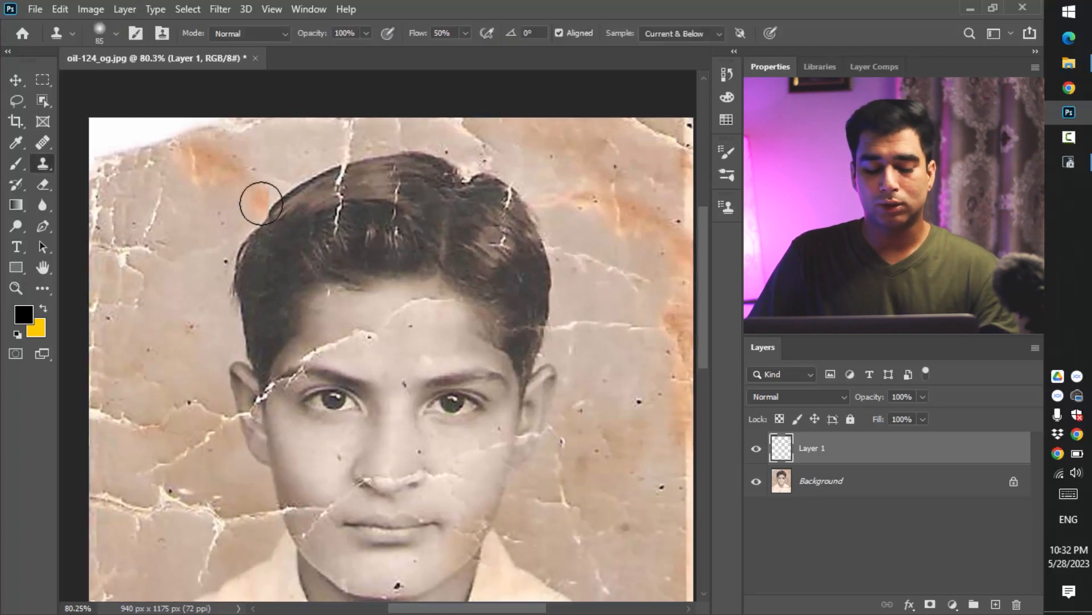
pyautogui.press('e')
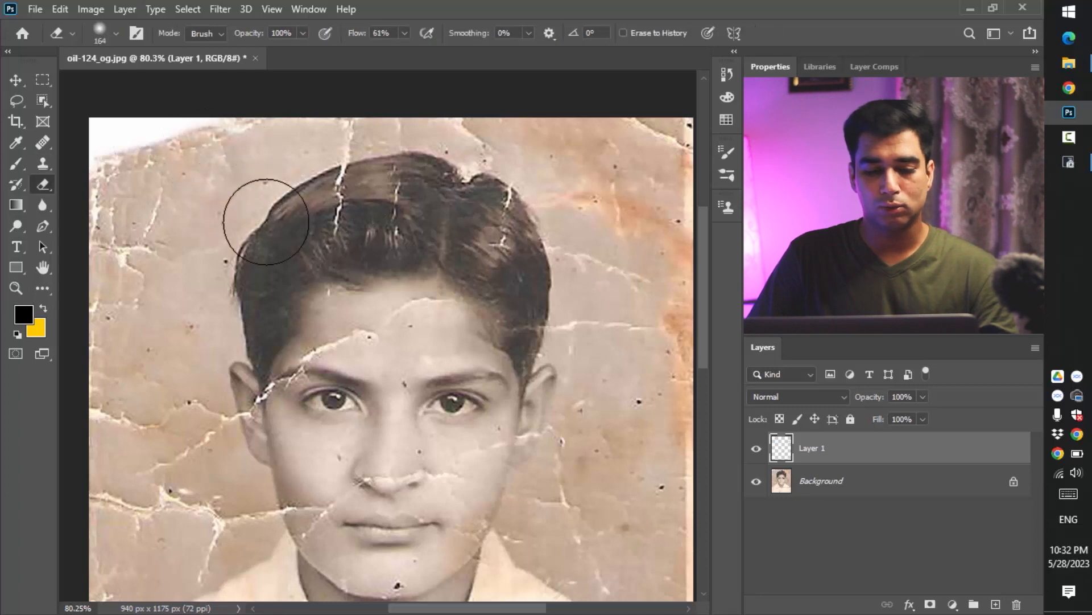
pyautogui.press('j')
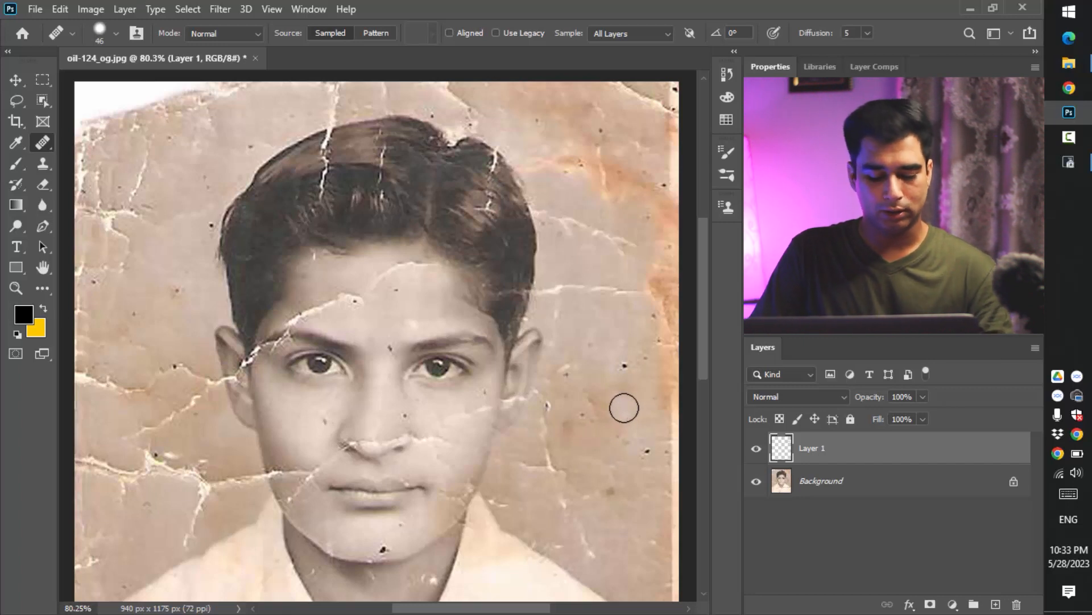
# - Heal the large dark spot in the background beside the ear, sampling the clean area above it
pyautogui.press('z')
pyautogui.moveTo(629, 369); pyautogui.dragTo(689, 418)
pyautogui.moveTo(645, 416); pyautogui.dragTo(538, 323)
pyautogui.moveTo(474, 302); pyautogui.dragTo(479, 324)
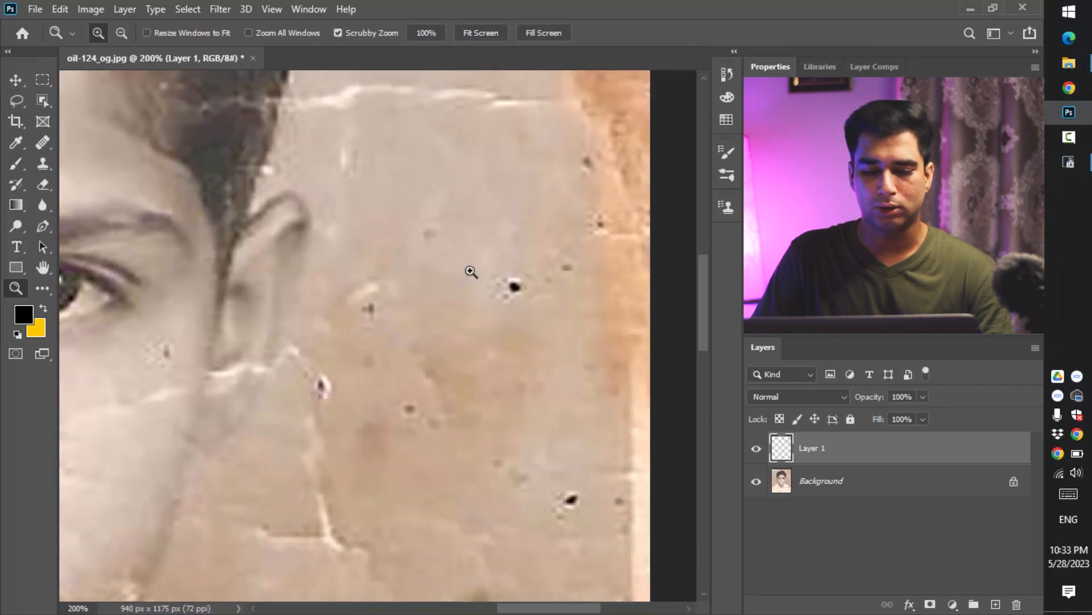
pyautogui.press('j')
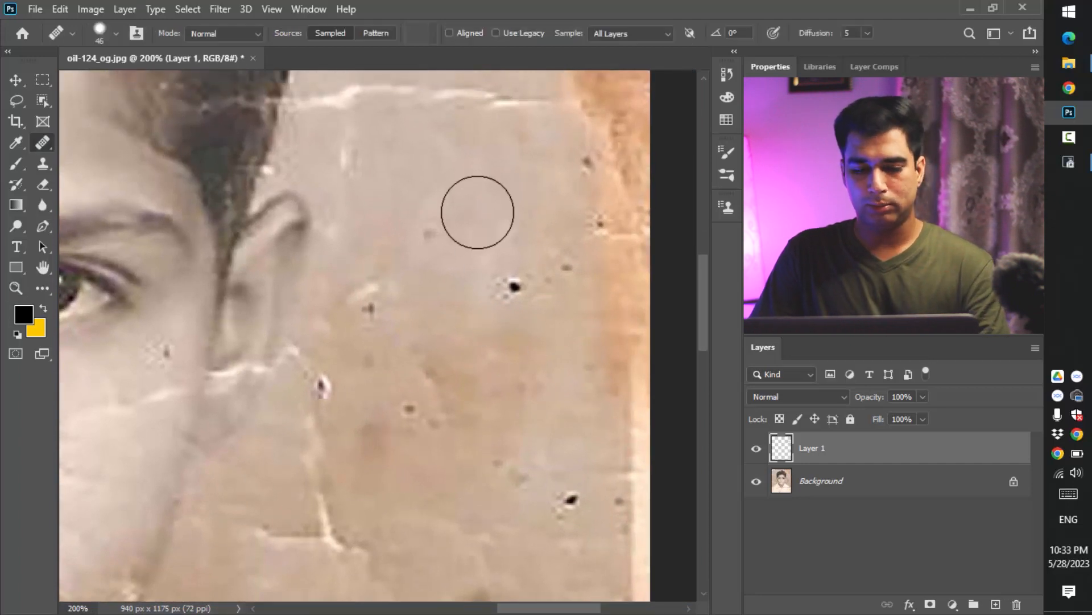
pyautogui.keyDown('alt'); pyautogui.click(503, 193); pyautogui.keyUp('alt')
pyautogui.moveTo(517, 282); pyautogui.dragTo(520, 282)
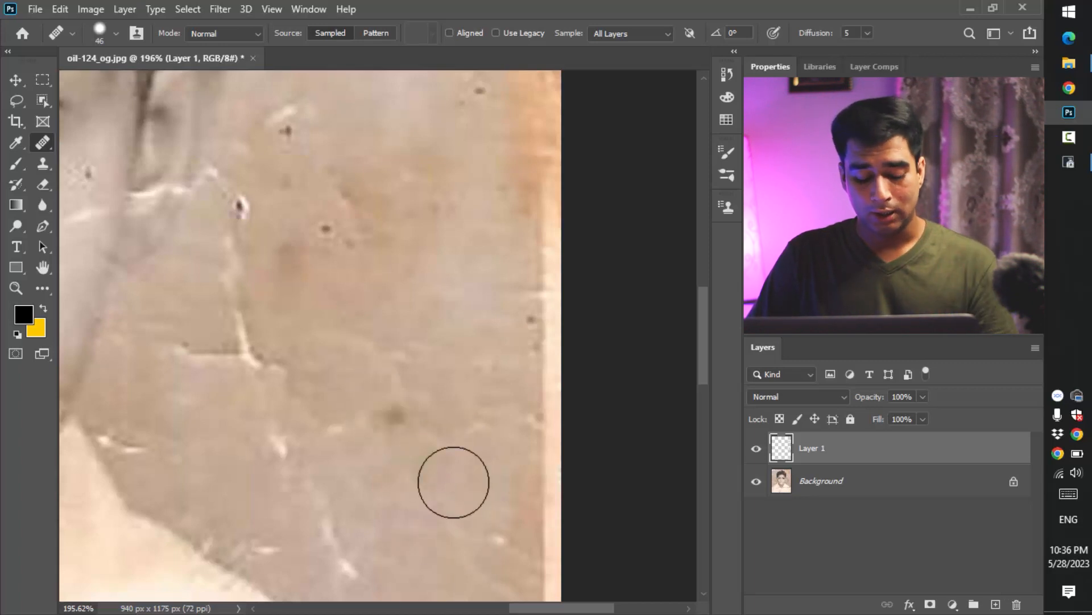
# - Try healing the white crease and specks in the background below the ear with the size 46 brush, and undo the strokes
pyautogui.keyDown('alt'); pyautogui.click(459, 369); pyautogui.keyUp('alt')
pyautogui.moveTo(290, 363)
pyautogui.mouseDown()
pyautogui.moveTo(205, 352)
pyautogui.moveTo(222, 343)
pyautogui.moveTo(247, 273)
pyautogui.moveTo(275, 290)
pyautogui.moveTo(229, 249)
pyautogui.moveTo(267, 188)
pyautogui.moveTo(227, 200)
pyautogui.moveTo(218, 174)
pyautogui.moveTo(297, 124)
pyautogui.moveTo(310, 209)
pyautogui.moveTo(332, 236)
pyautogui.moveTo(320, 176)
pyautogui.moveTo(337, 234)
pyautogui.moveTo(305, 291)
pyautogui.moveTo(361, 336)
pyautogui.moveTo(416, 350)
pyautogui.mouseUp()
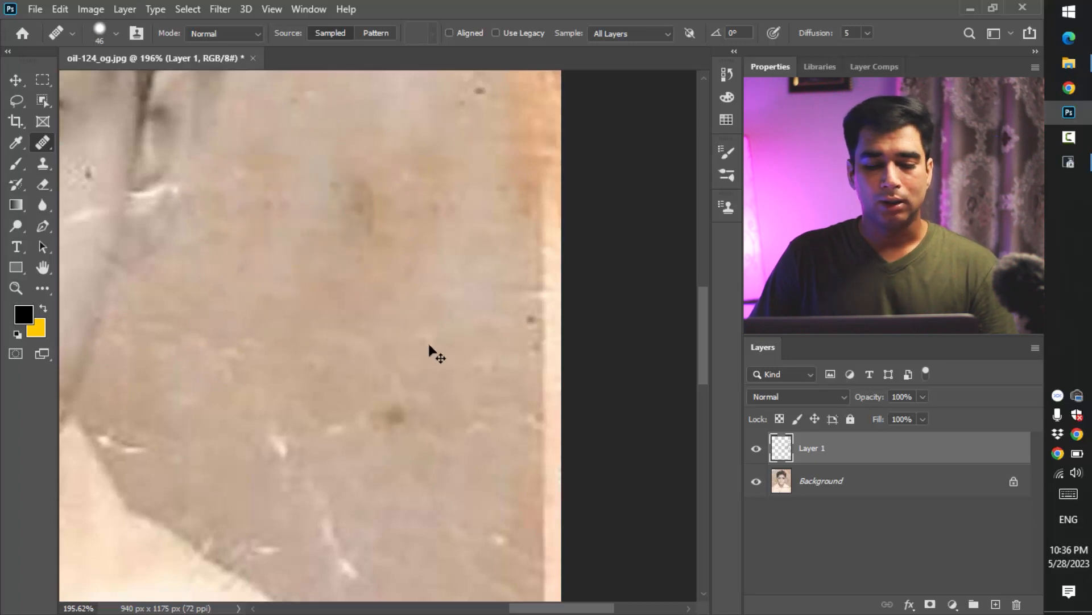
pyautogui.hotkey('ctrl', 'z')
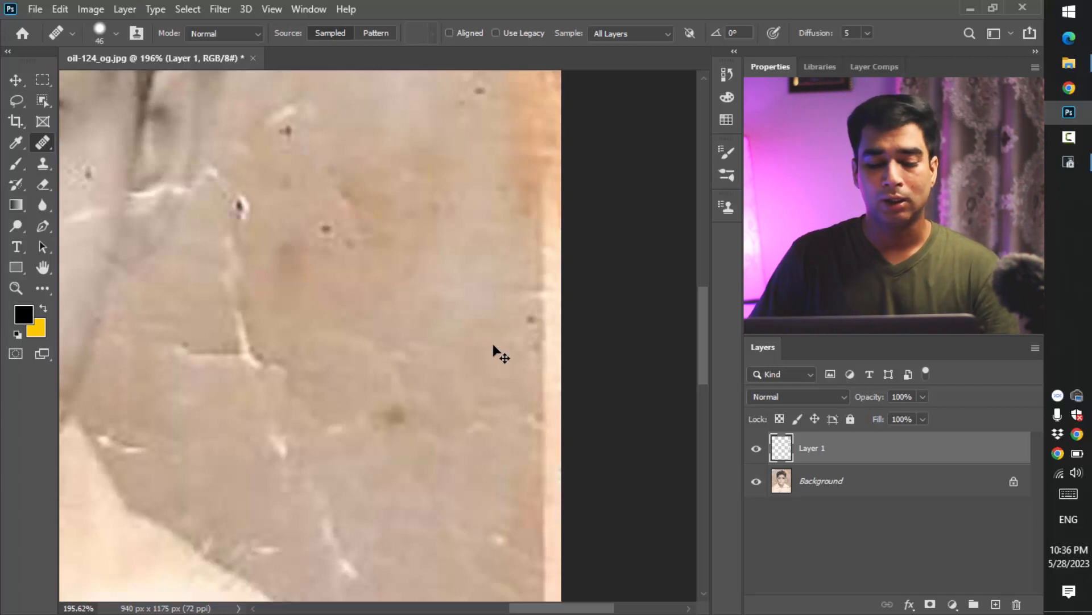
pyautogui.hotkey('ctrl', 'z')
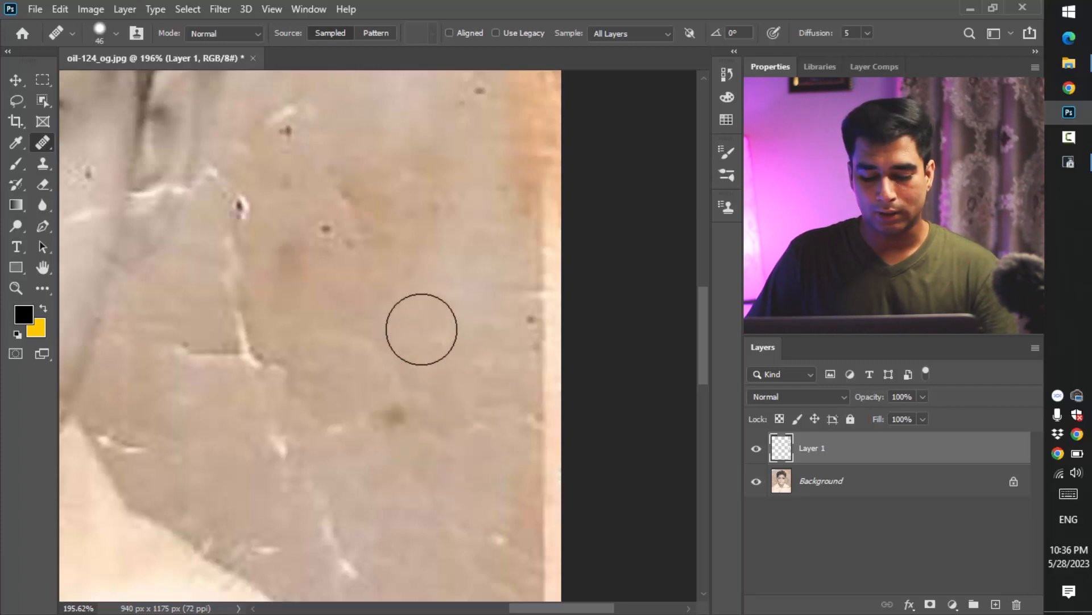
# - Heal the faint dark spot and the long white crease in the background below the ear with a size 29 Healing Brush, sampling nearby clean areas
pyautogui.moveTo(450, 312); pyautogui.dragTo(435, 312)
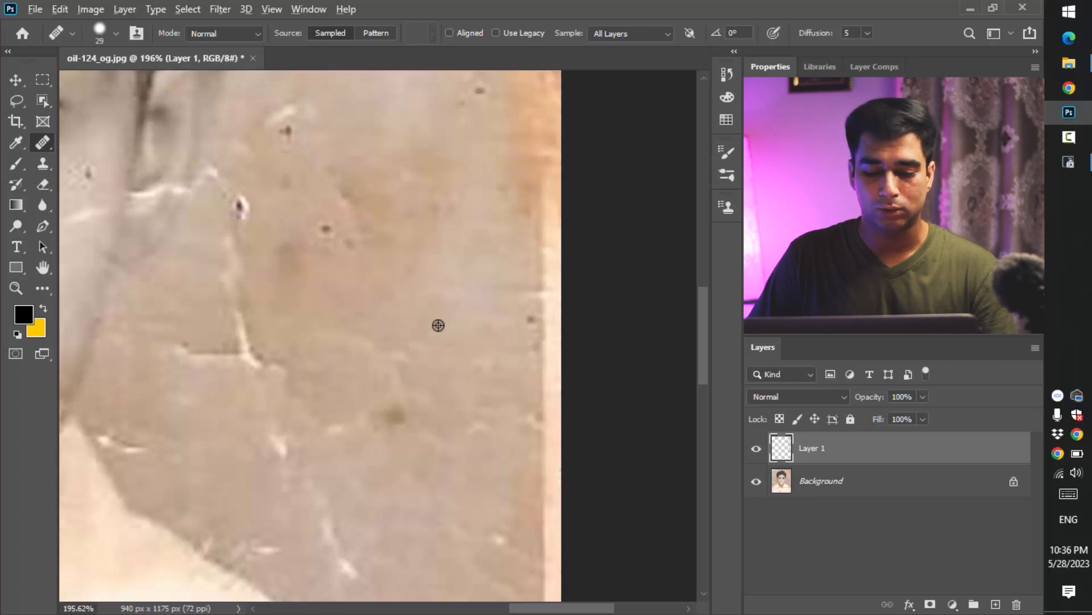
pyautogui.moveTo(397, 410)
pyautogui.mouseDown()
pyautogui.moveTo(402, 419)
pyautogui.moveTo(370, 412)
pyautogui.moveTo(400, 386)
pyautogui.mouseUp()
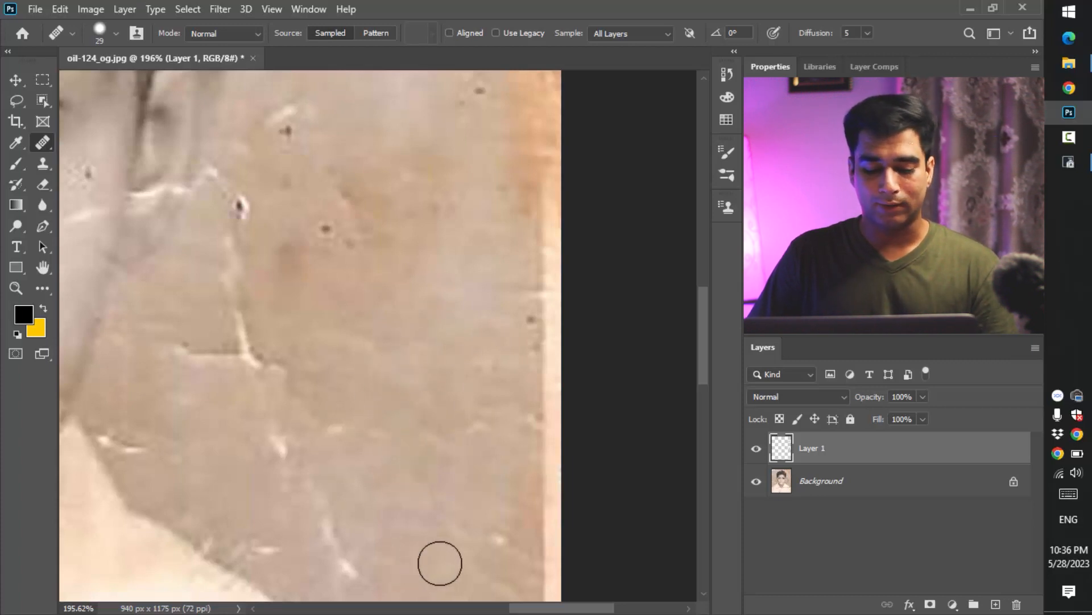
pyautogui.keyDown('alt'); pyautogui.click(434, 568); pyautogui.keyUp('alt')
pyautogui.moveTo(351, 561); pyautogui.dragTo(311, 511)
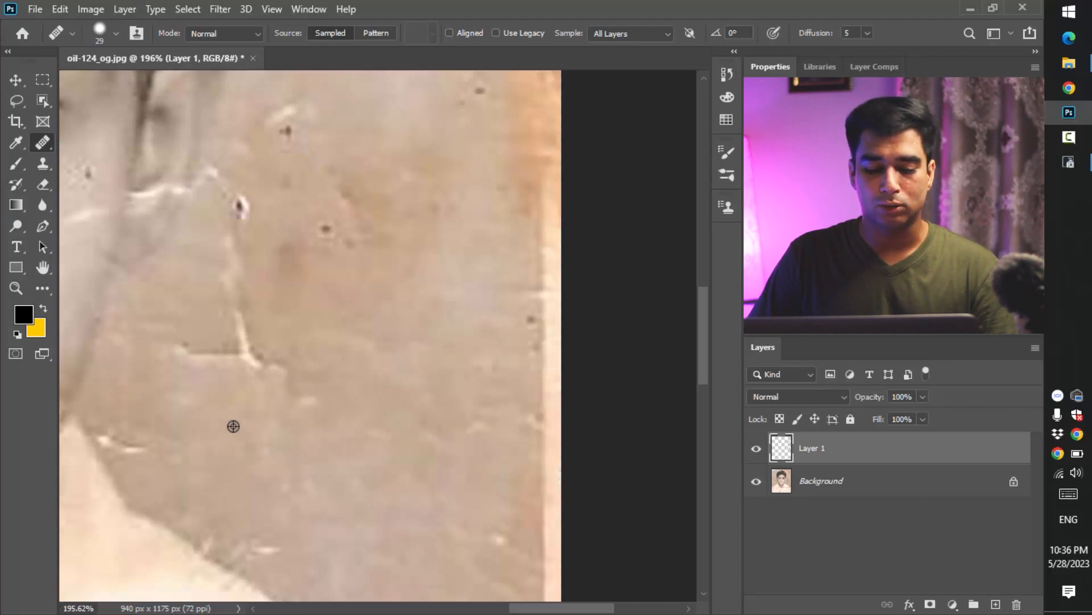
pyautogui.moveTo(278, 378)
pyautogui.mouseDown()
pyautogui.moveTo(241, 352)
pyautogui.moveTo(180, 349)
pyautogui.moveTo(217, 350)
pyautogui.moveTo(240, 325)
pyautogui.mouseUp()
pyautogui.keyDown('alt'); pyautogui.click(244, 407); pyautogui.keyUp('alt')
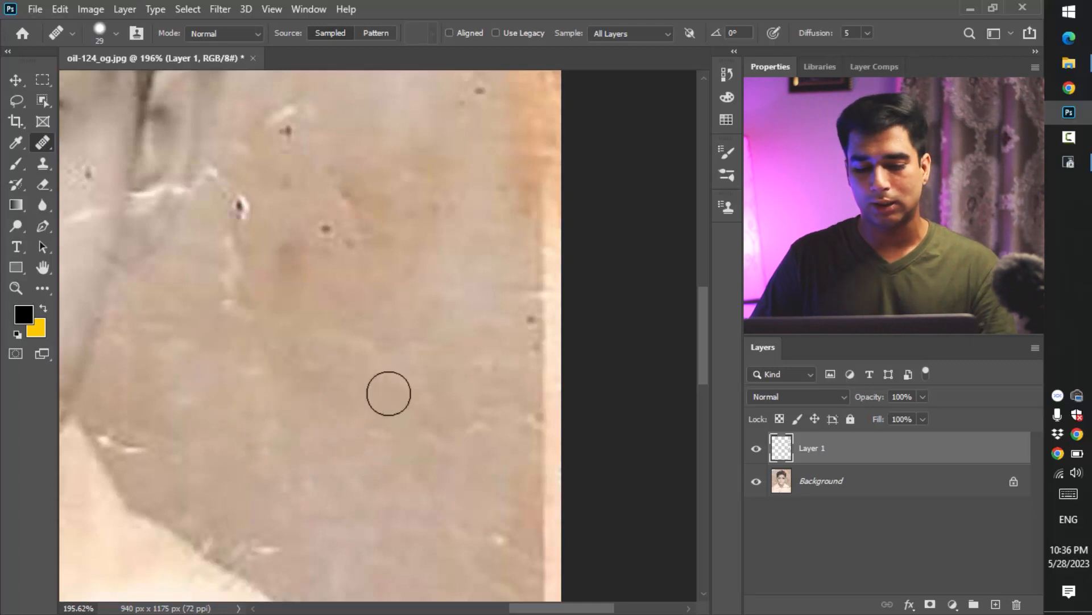
pyautogui.hotkey('ctrl', '-')
pyautogui.hotkey('ctrl', '-')
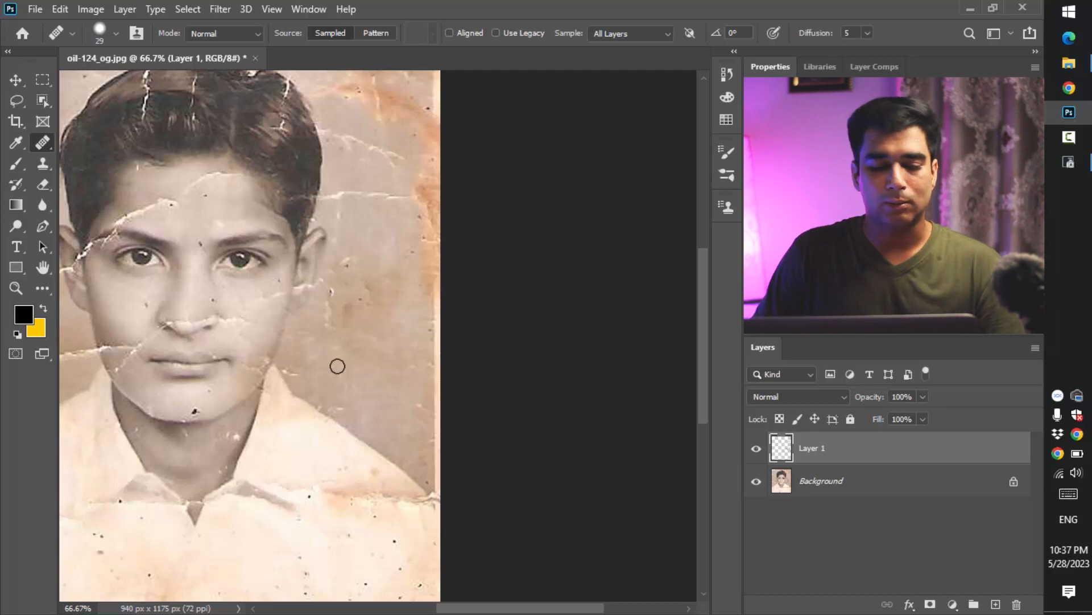
# - Switch to the Spot Healing Brush Tool and bring the whole head into view
pyautogui.rightClick(39, 146)
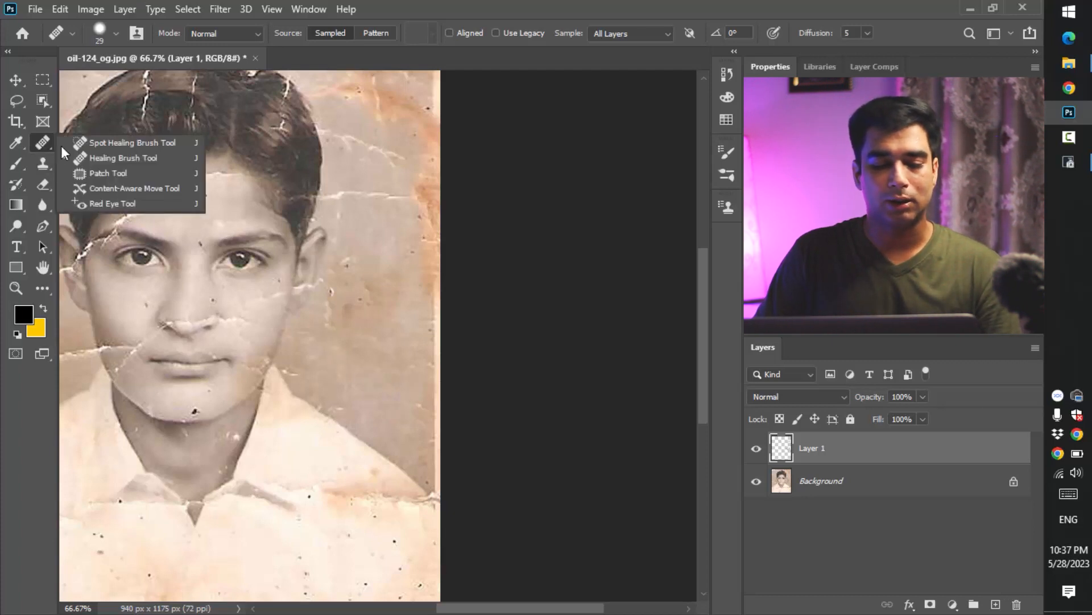
pyautogui.click(156, 143)
pyautogui.moveTo(299, 257); pyautogui.dragTo(493, 329)
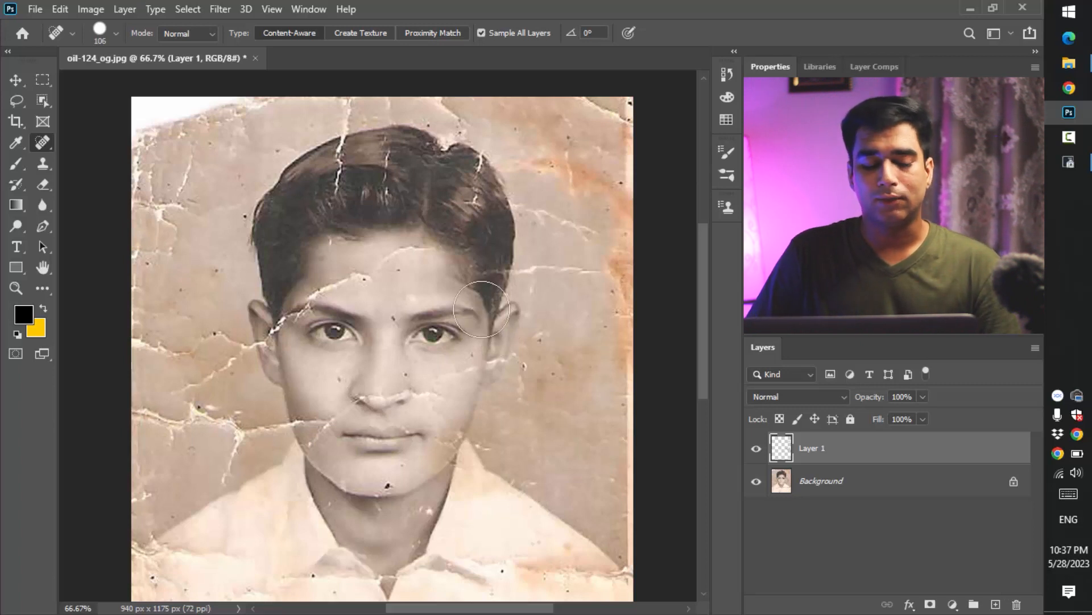
pyautogui.rightClick(48, 146)
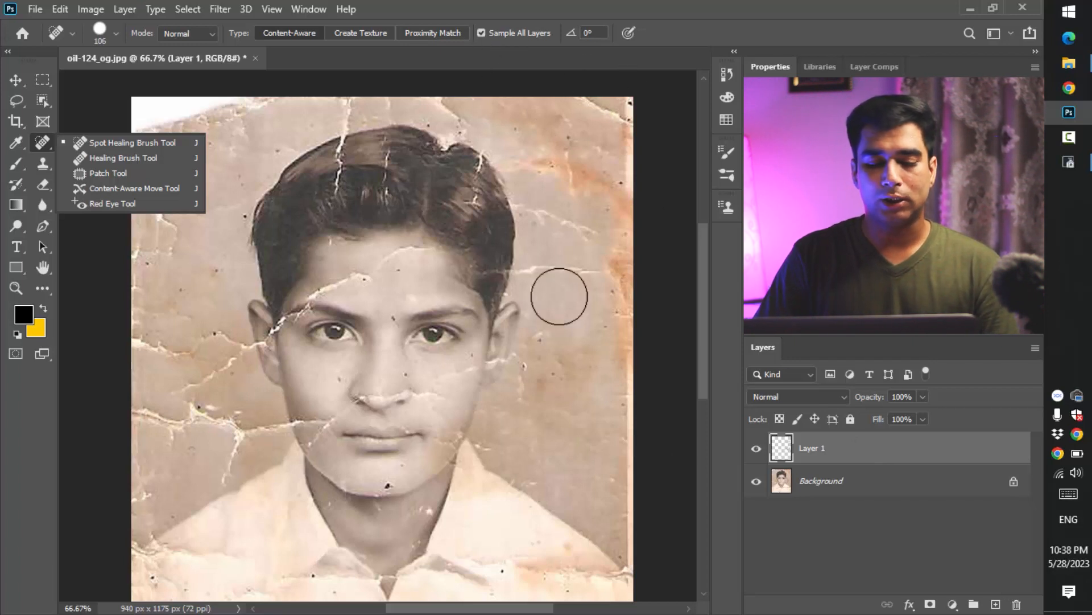
pyautogui.click(559, 296)
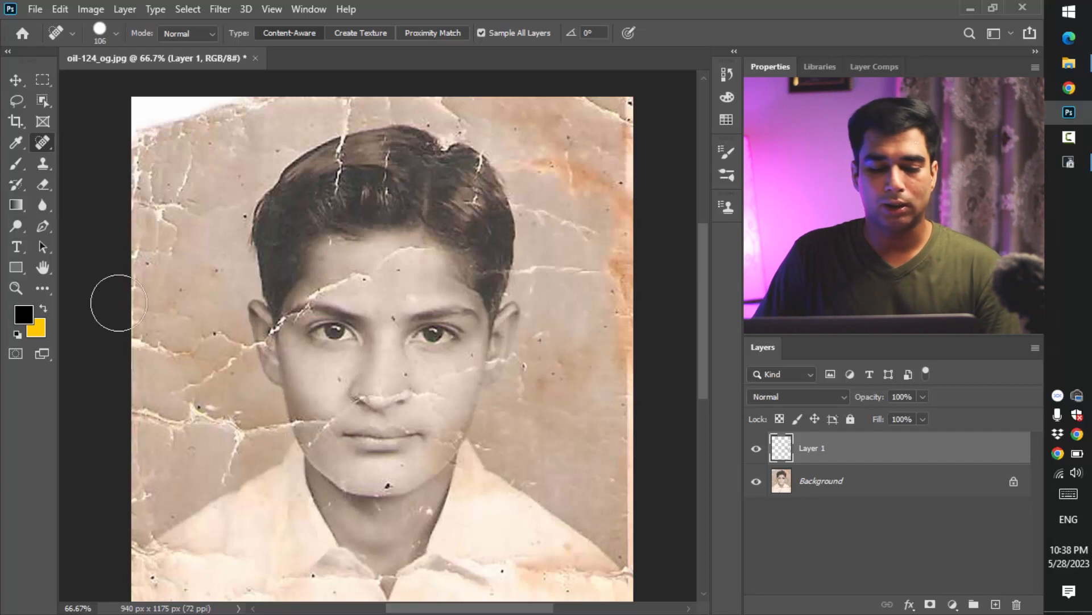
# - Try removing the black spot on the crease left of the face with a size 4 Spot Healing Brush, and inspect the pixels up close
pyautogui.scroll(3, 147, 279)
pyautogui.scroll(-1, 166, 290)
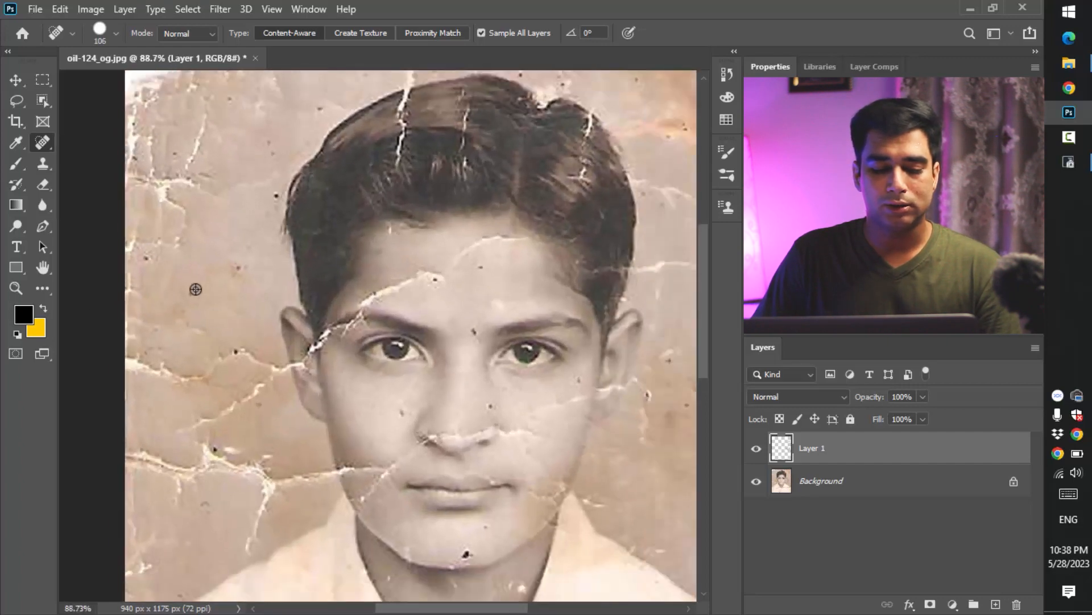
pyautogui.scroll(2, 193, 279)
pyautogui.moveTo(204, 265); pyautogui.dragTo(174, 266)
pyautogui.click(262, 262)
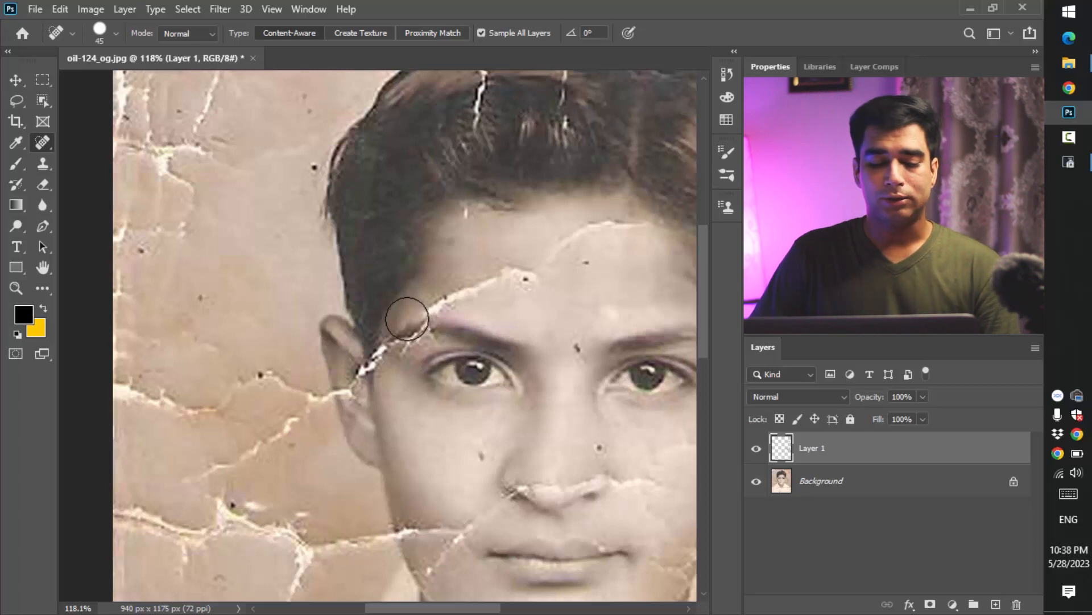
pyautogui.scroll(5, 196, 310)
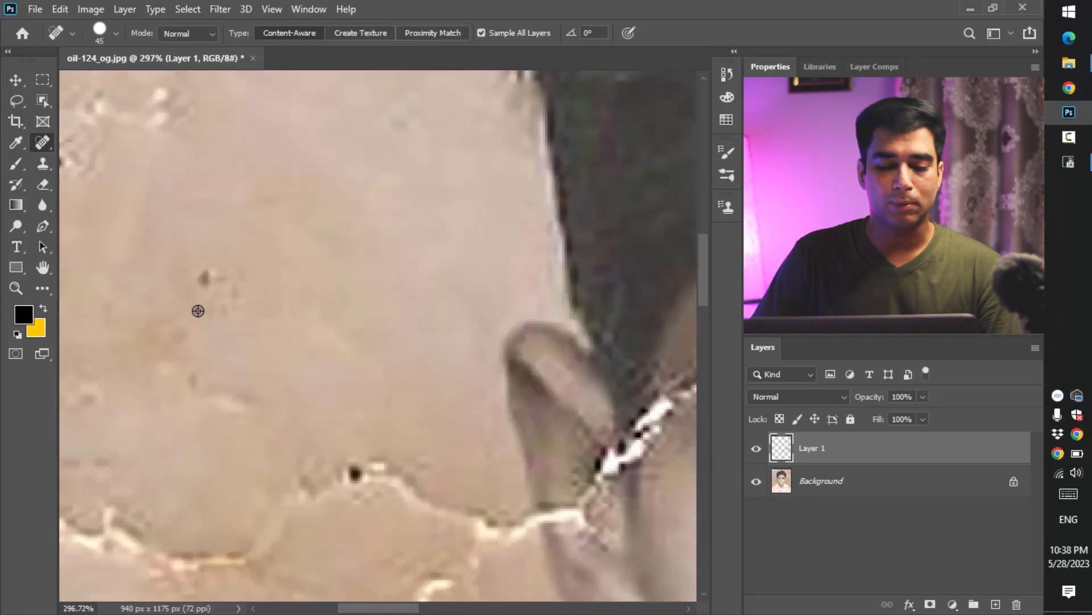
pyautogui.moveTo(285, 307); pyautogui.dragTo(468, 300)
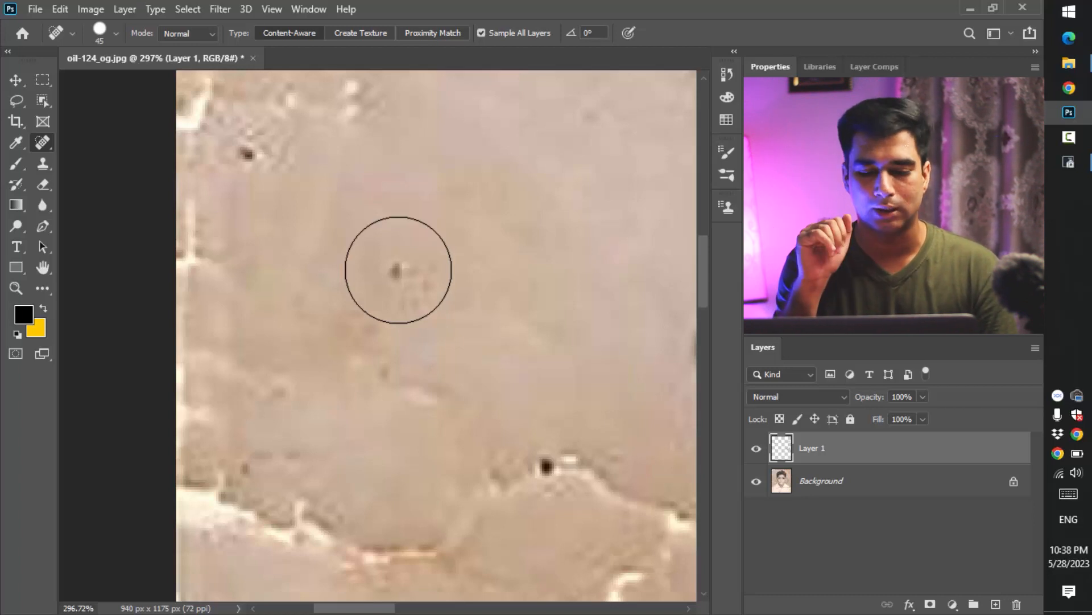
pyautogui.moveTo(393, 275); pyautogui.dragTo(343, 279)
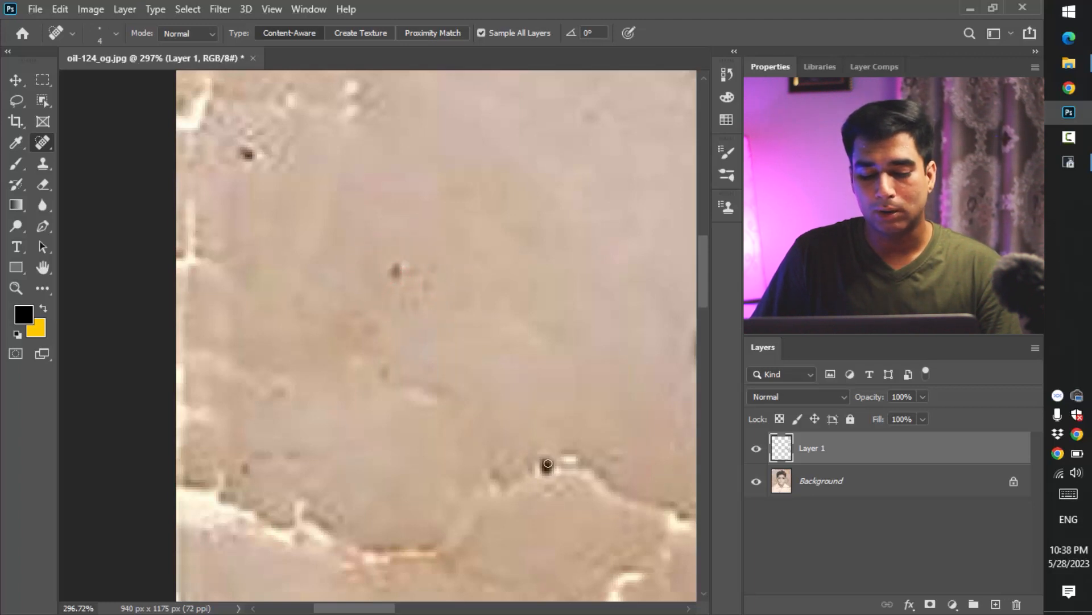
pyautogui.moveTo(546, 466); pyautogui.dragTo(542, 467)
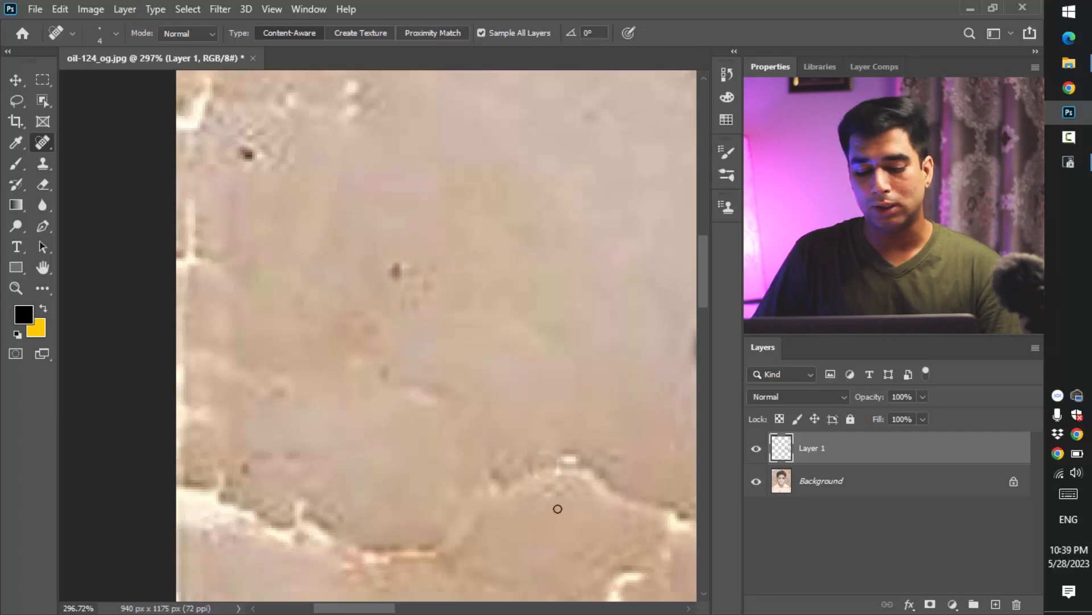
pyautogui.press('z')
pyautogui.moveTo(548, 485); pyautogui.dragTo(639, 517)
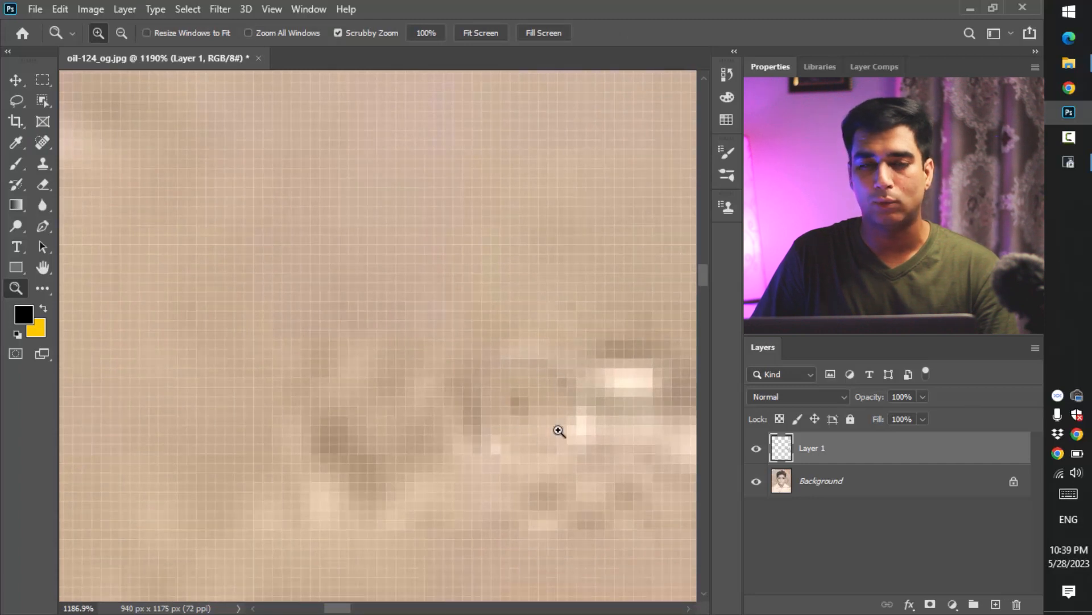
pyautogui.moveTo(573, 395); pyautogui.dragTo(480, 431)
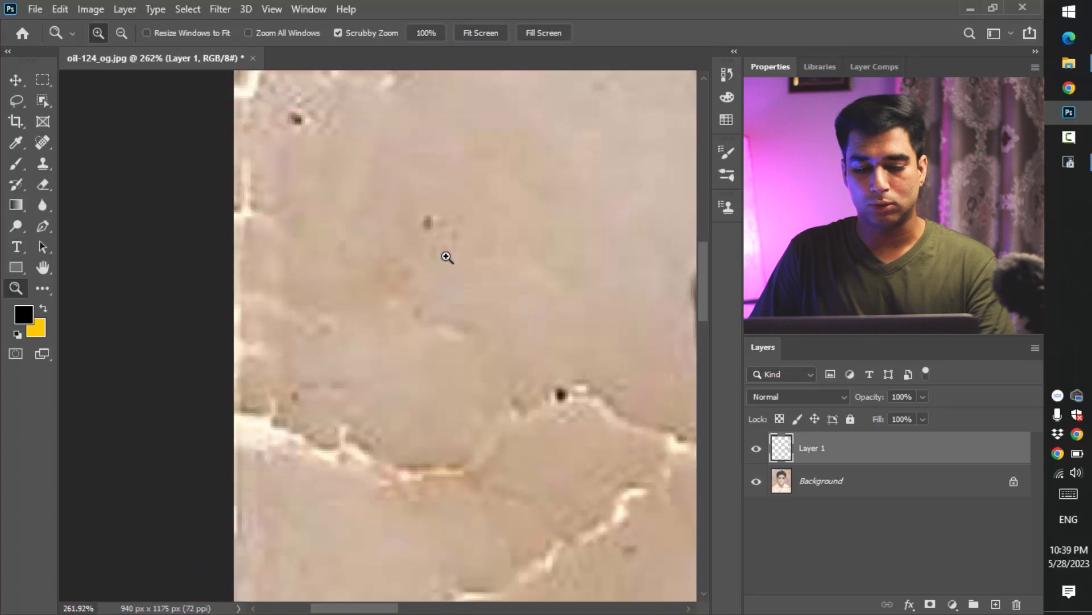
# - Remove the small dark speck in the background above the left crease with a size 20 Spot Healing Brush, and view the whole photo
pyautogui.press('j')
pyautogui.moveTo(440, 238); pyautogui.dragTo(460, 244)
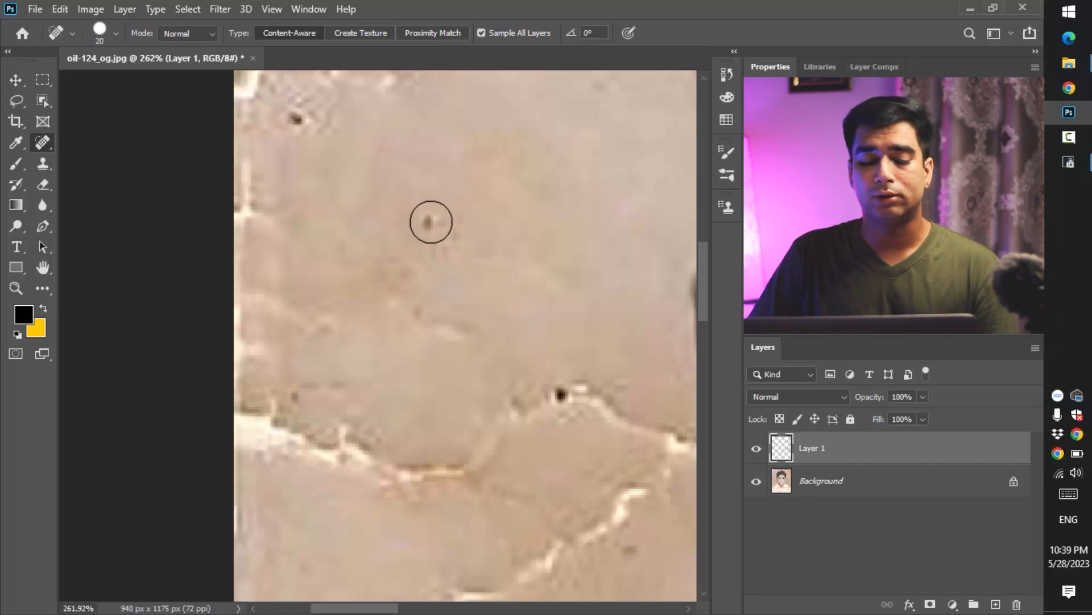
pyautogui.moveTo(425, 221); pyautogui.dragTo(431, 220)
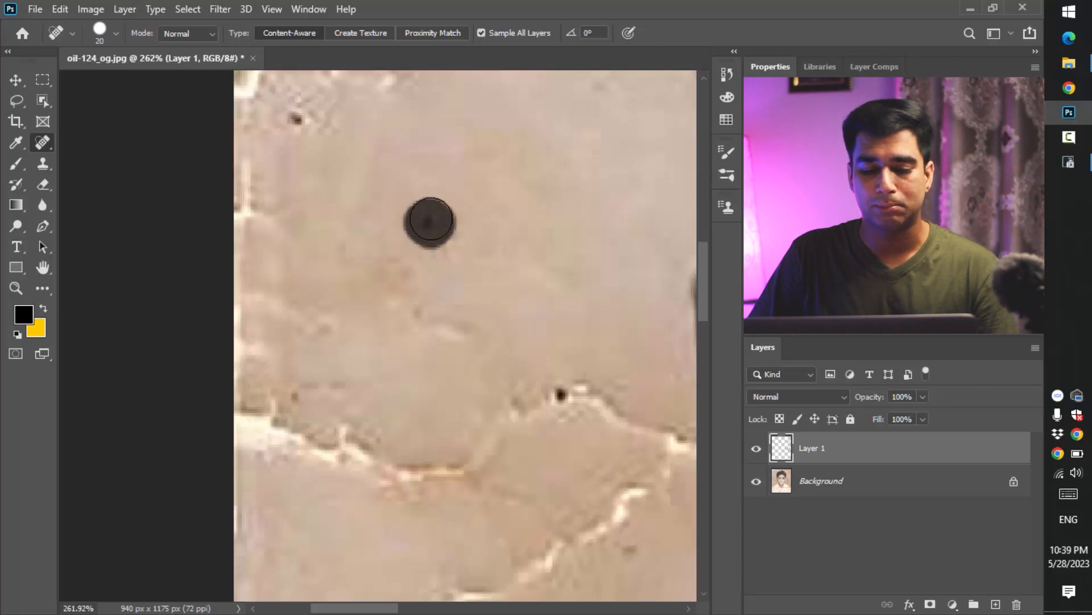
pyautogui.moveTo(430, 222); pyautogui.dragTo(429, 220)
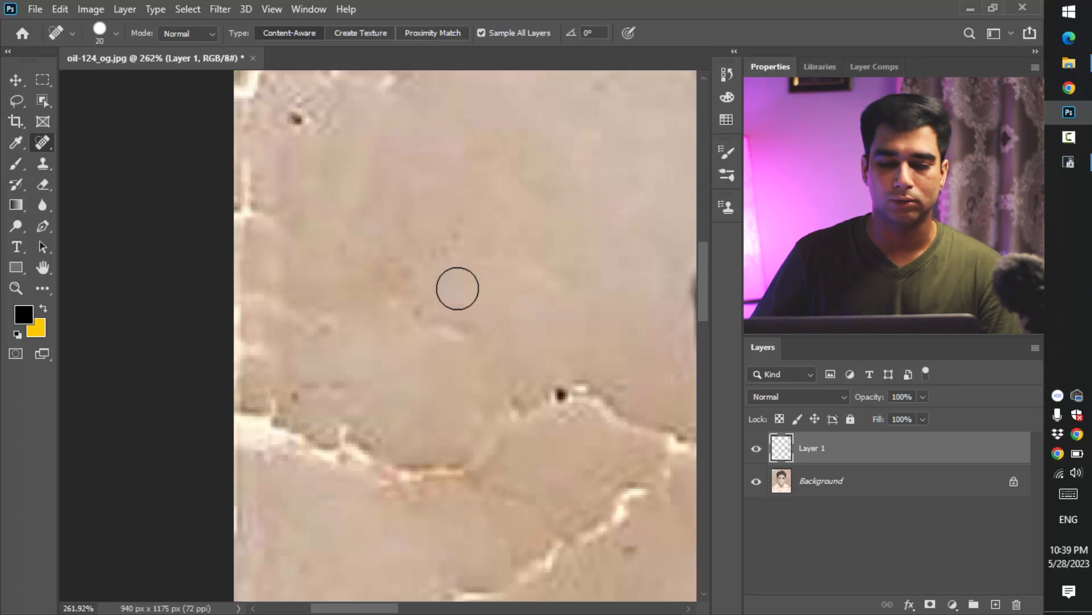
pyautogui.press('z')
pyautogui.keyDown('alt'); pyautogui.moveTo(503, 215); pyautogui.dragTo(331, 244); pyautogui.keyUp('alt')
pyautogui.keyDown('alt'); pyautogui.moveTo(475, 190); pyautogui.dragTo(385, 241); pyautogui.keyUp('alt')
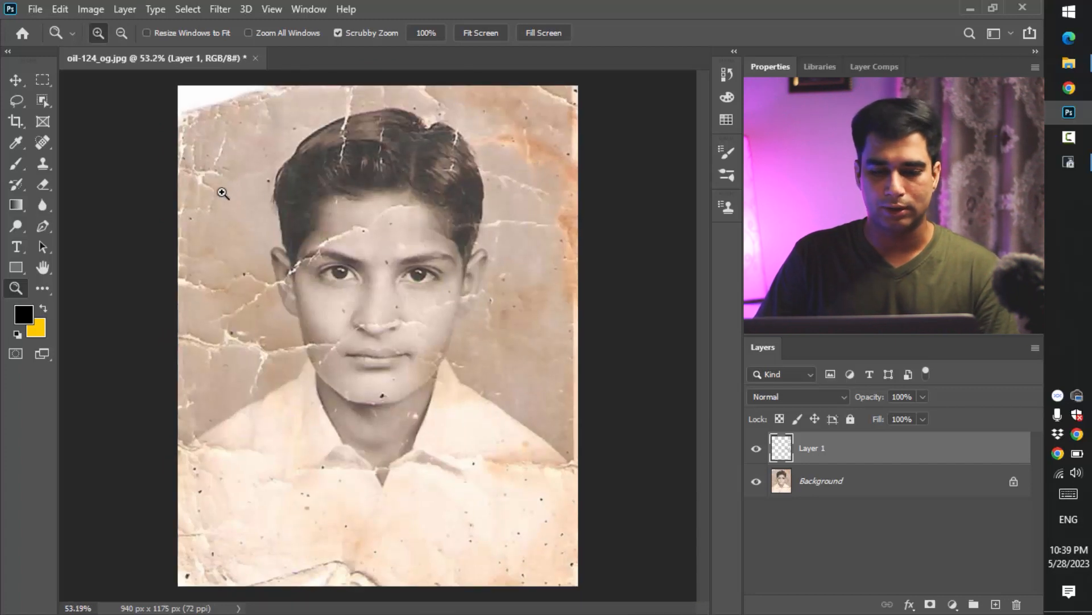
# - Switch to the Patch Tool and bring the cracked upper-left background and hair into close view
pyautogui.click(40, 141)
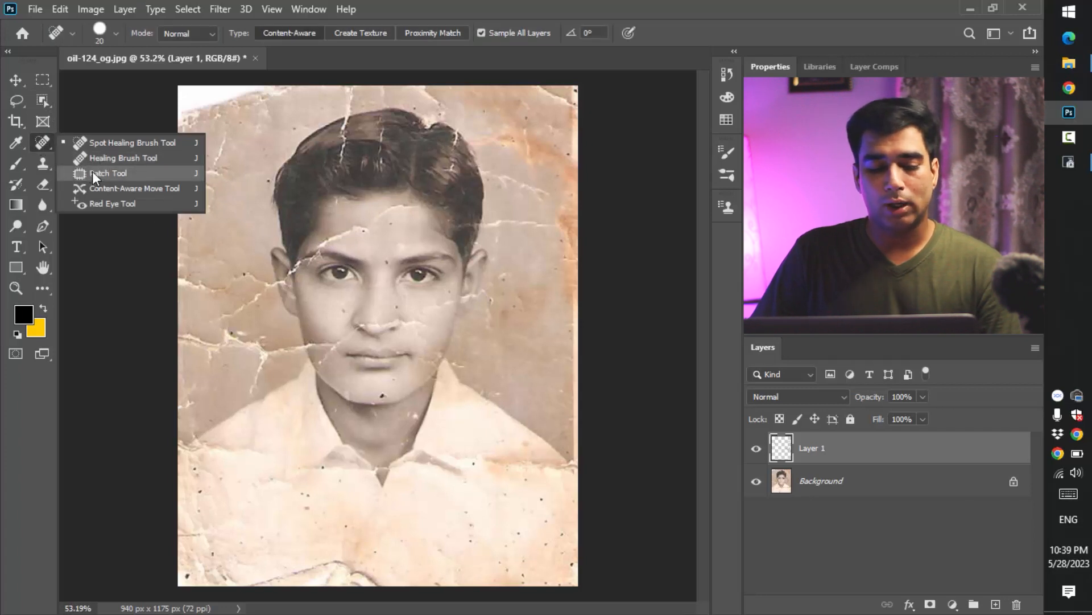
pyautogui.click(111, 172)
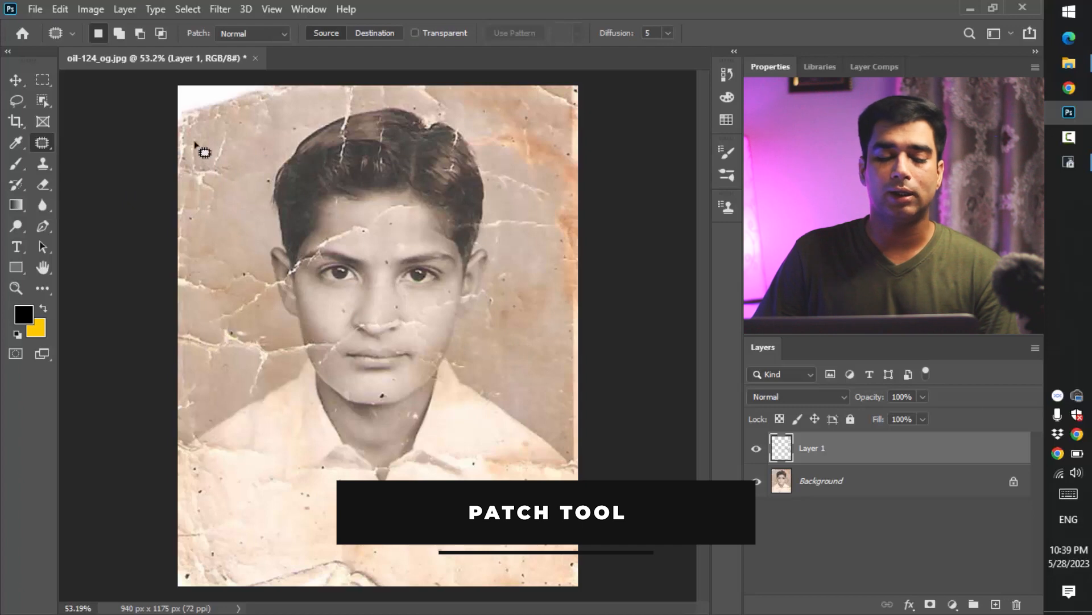
pyautogui.scroll(5, 181, 145)
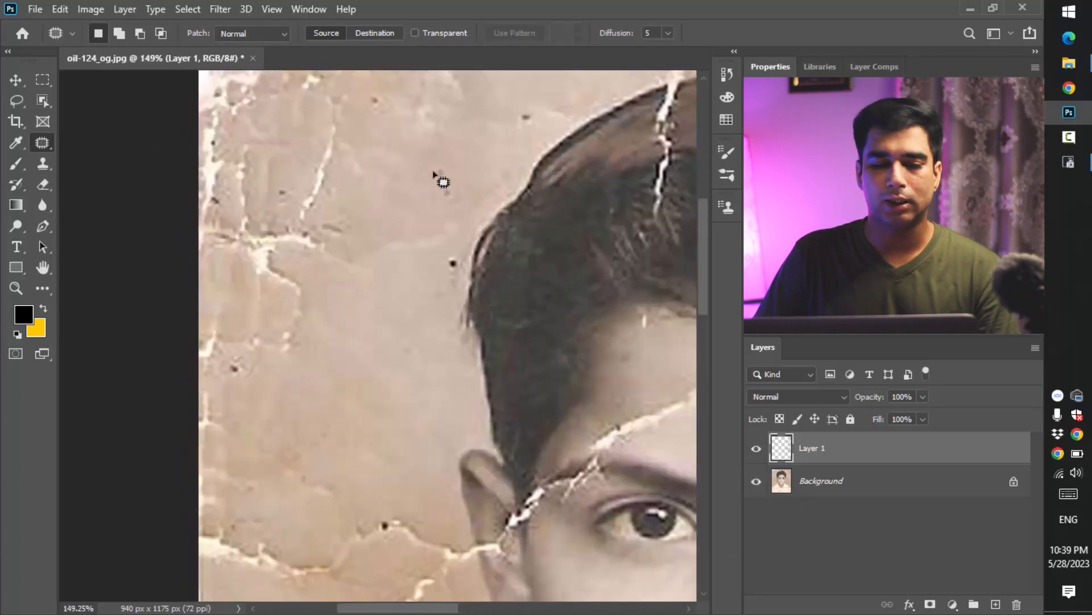
pyautogui.moveTo(433, 152); pyautogui.dragTo(378, 249)
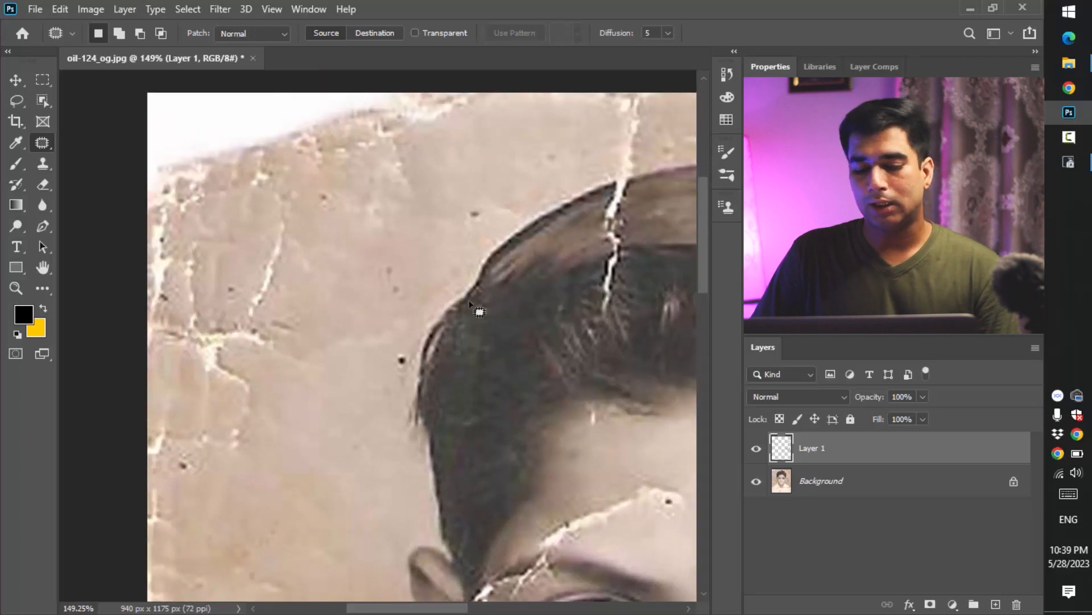
pyautogui.moveTo(567, 337); pyautogui.dragTo(399, 302)
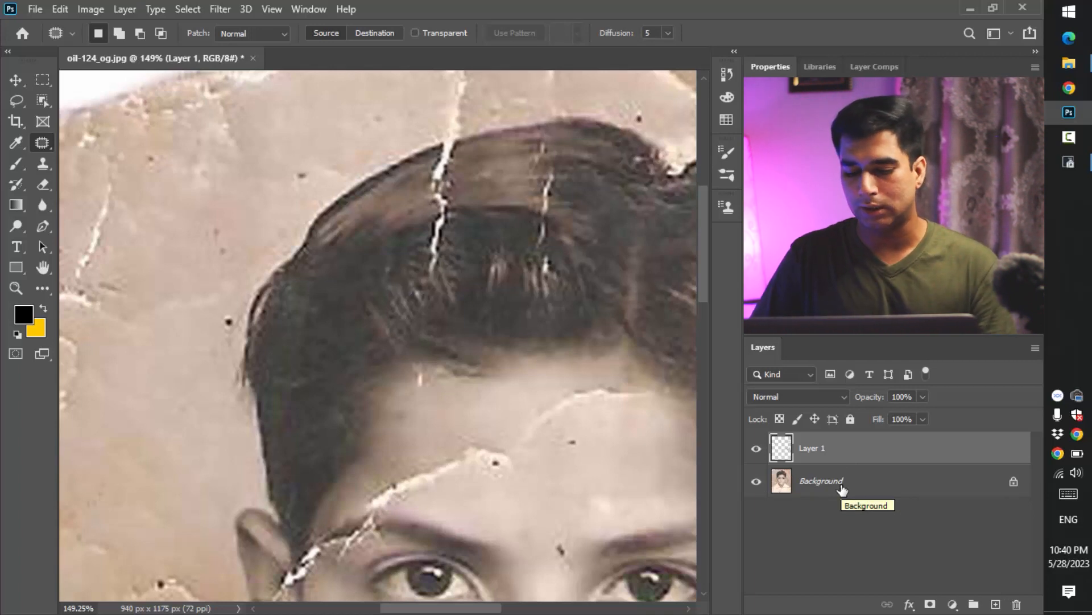
# - Duplicate the Background layer and delete Layer 1
pyautogui.click(959, 486)
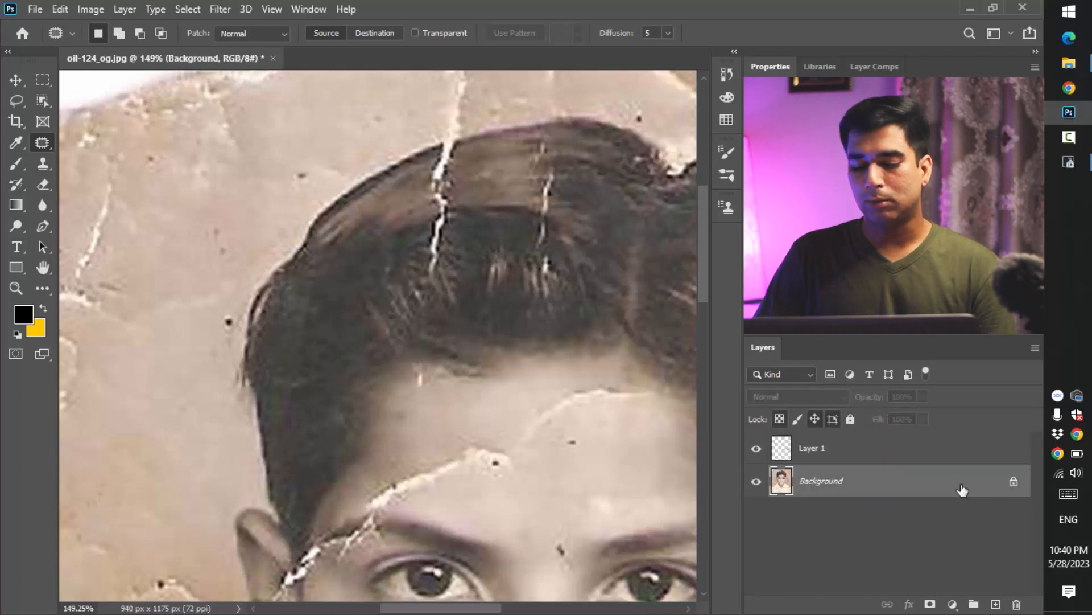
pyautogui.hotkey('ctrl', 'j')
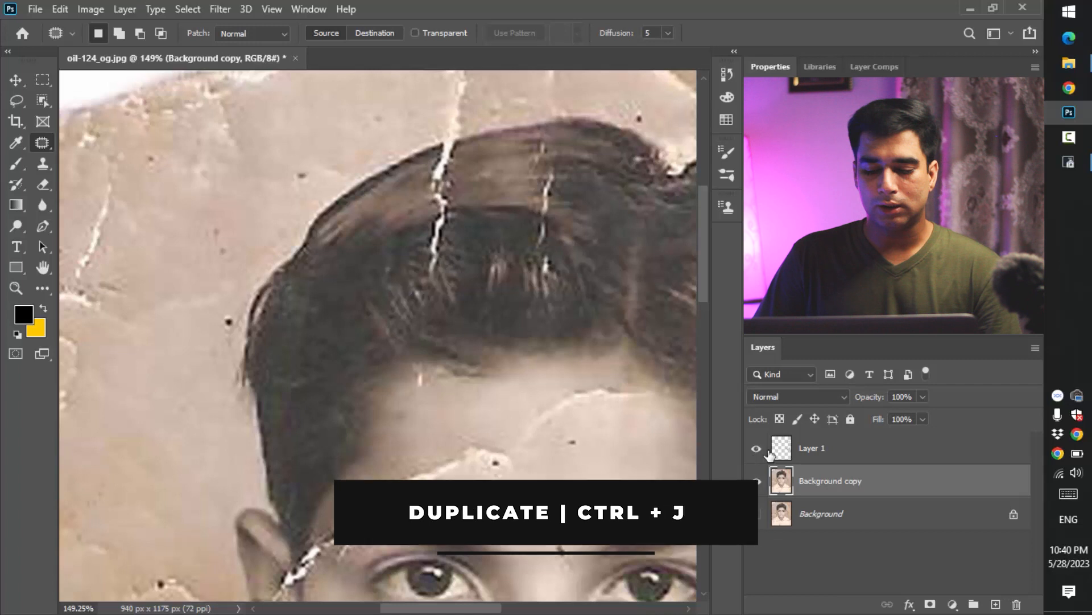
pyautogui.click(824, 452)
pyautogui.moveTo(978, 458); pyautogui.dragTo(1016, 607)
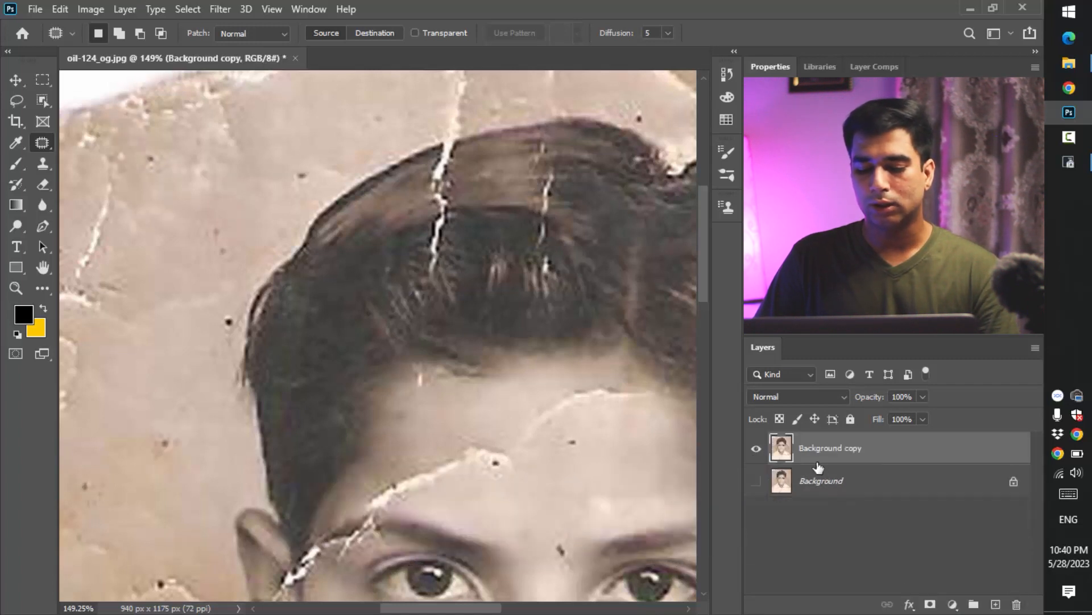
# - Patch the cracked background area along the photo's upper-left edge on the Background copy, replacing it with the cleaner area beside the hair
pyautogui.moveTo(151, 268); pyautogui.dragTo(420, 356)
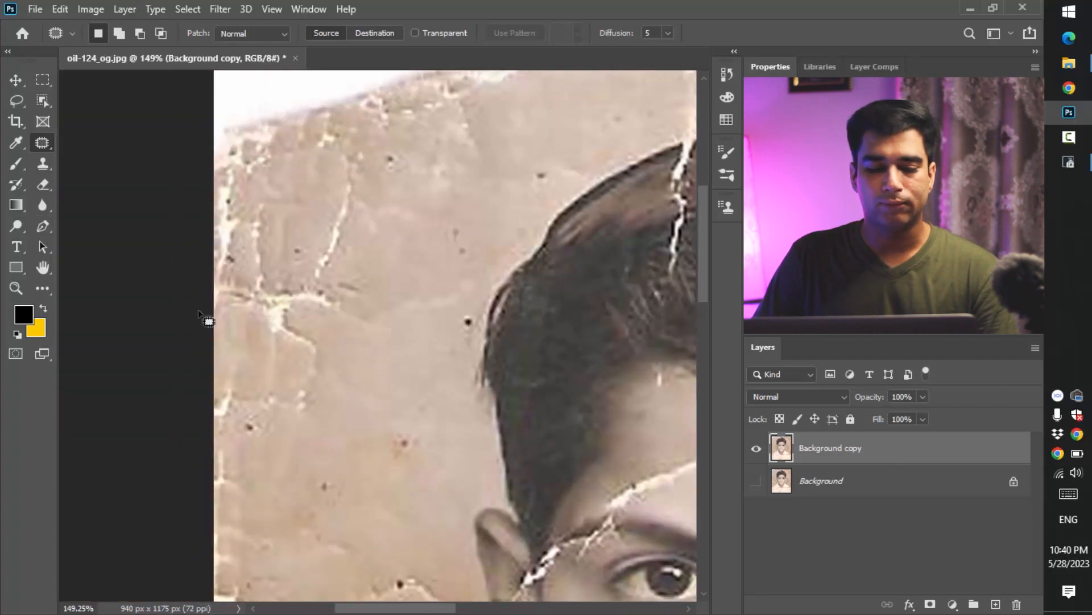
pyautogui.rightClick(42, 142)
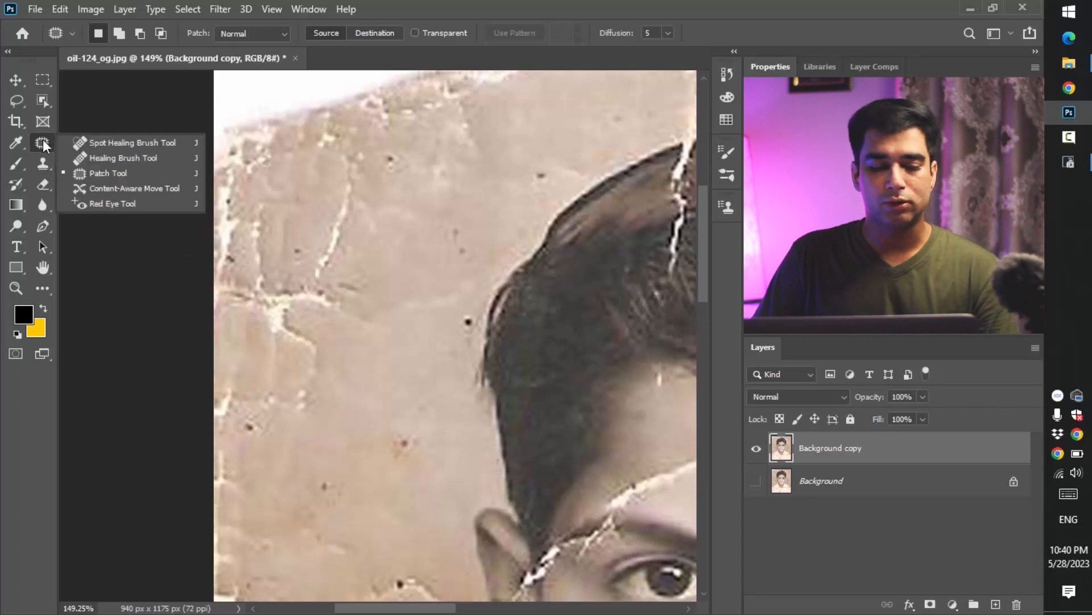
pyautogui.click(215, 177)
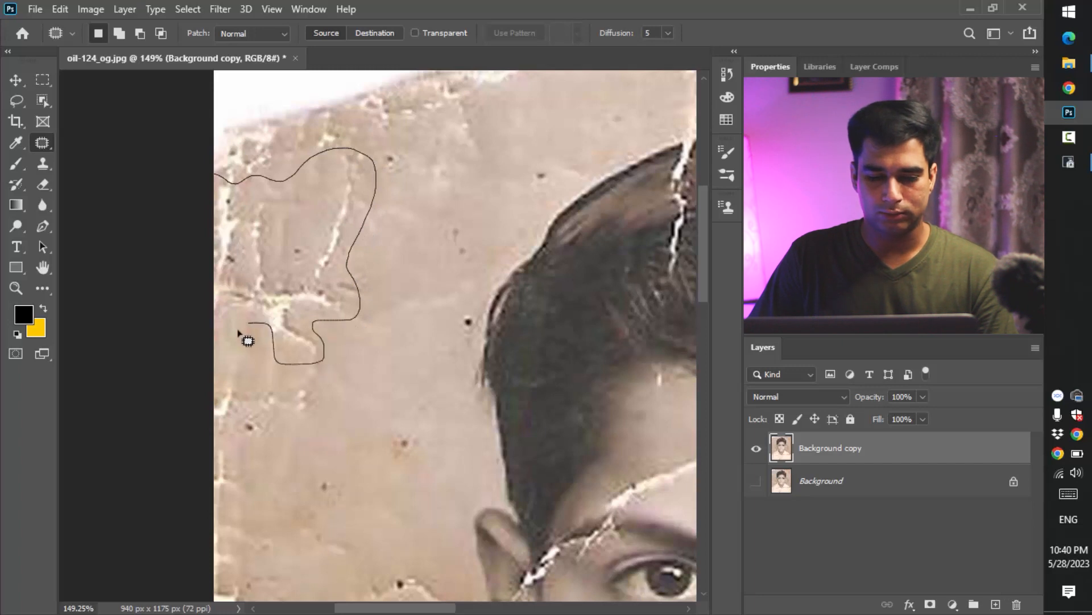
pyautogui.moveTo(203, 183); pyautogui.dragTo(203, 183)
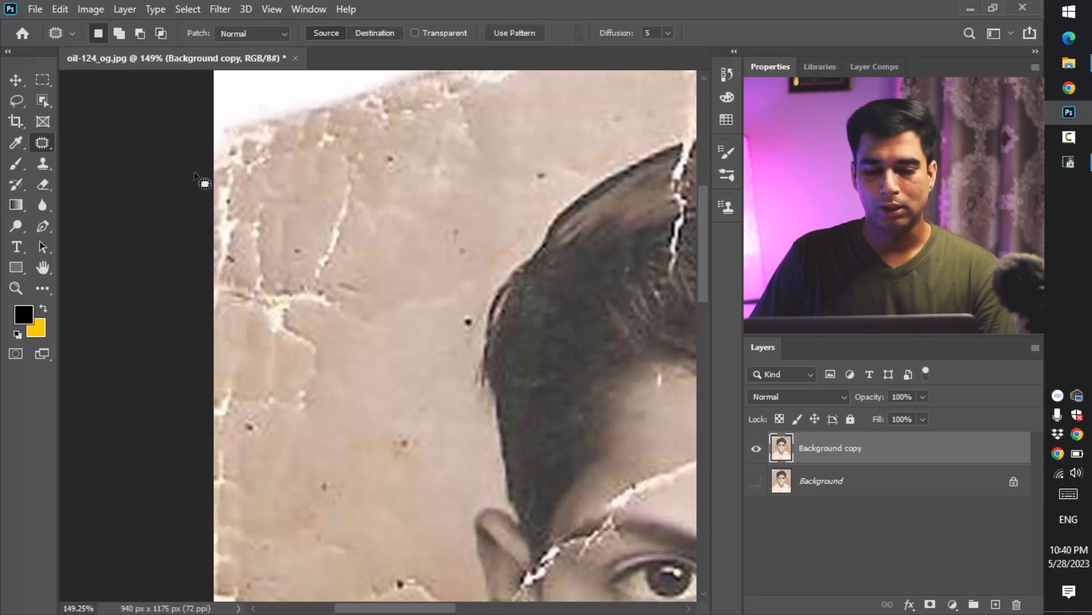
pyautogui.moveTo(407, 347); pyautogui.dragTo(265, 341)
pyautogui.moveTo(164, 237); pyautogui.dragTo(325, 131)
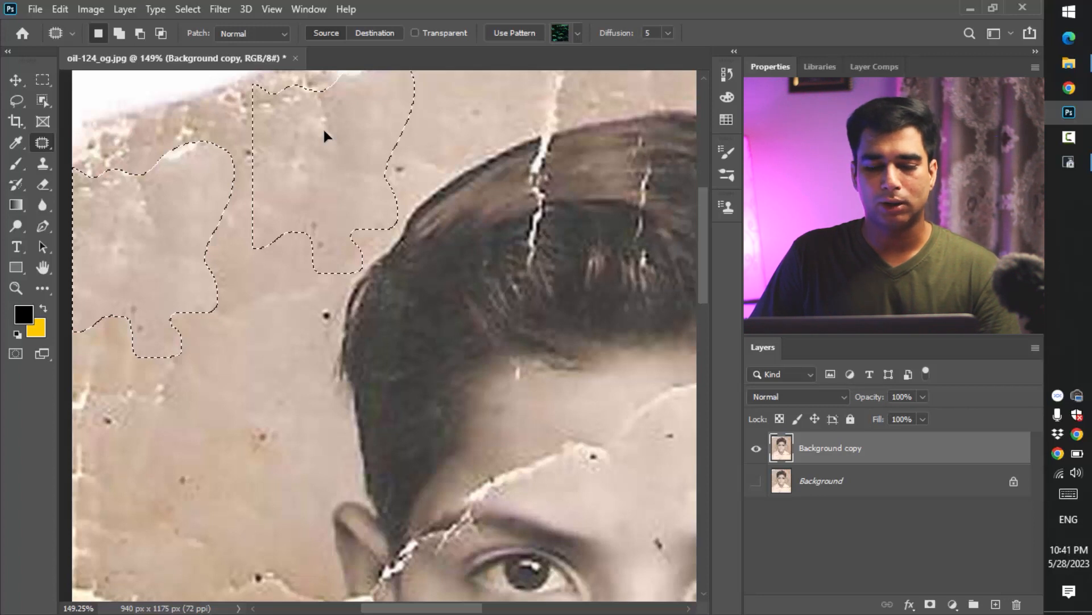
pyautogui.moveTo(324, 130); pyautogui.dragTo(324, 130)
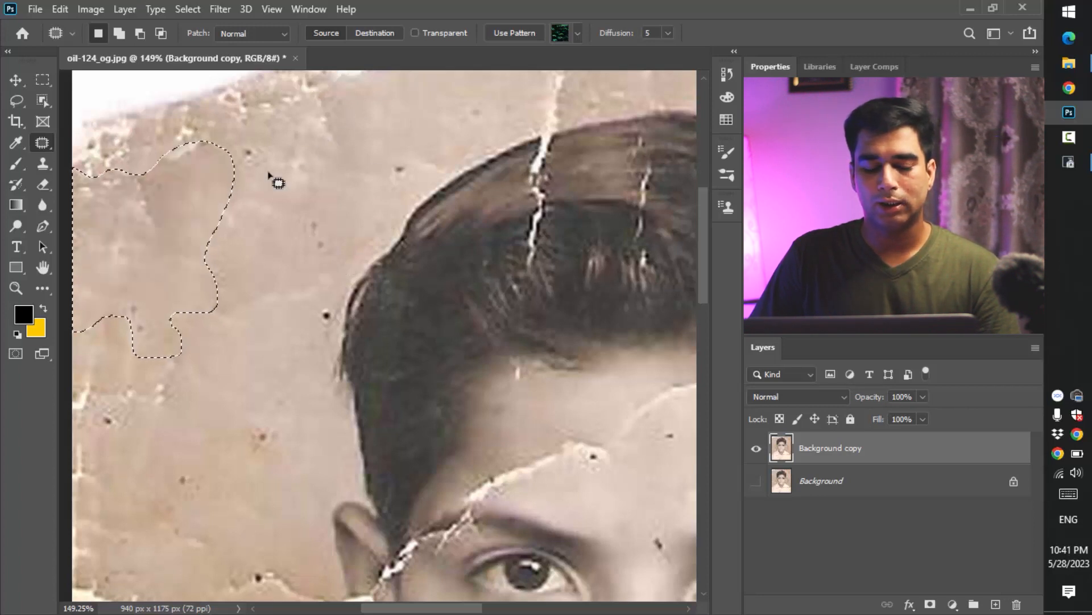
# - Deselect the patched area along the photo's left edge and view the whole photo
pyautogui.moveTo(258, 214); pyautogui.dragTo(411, 176)
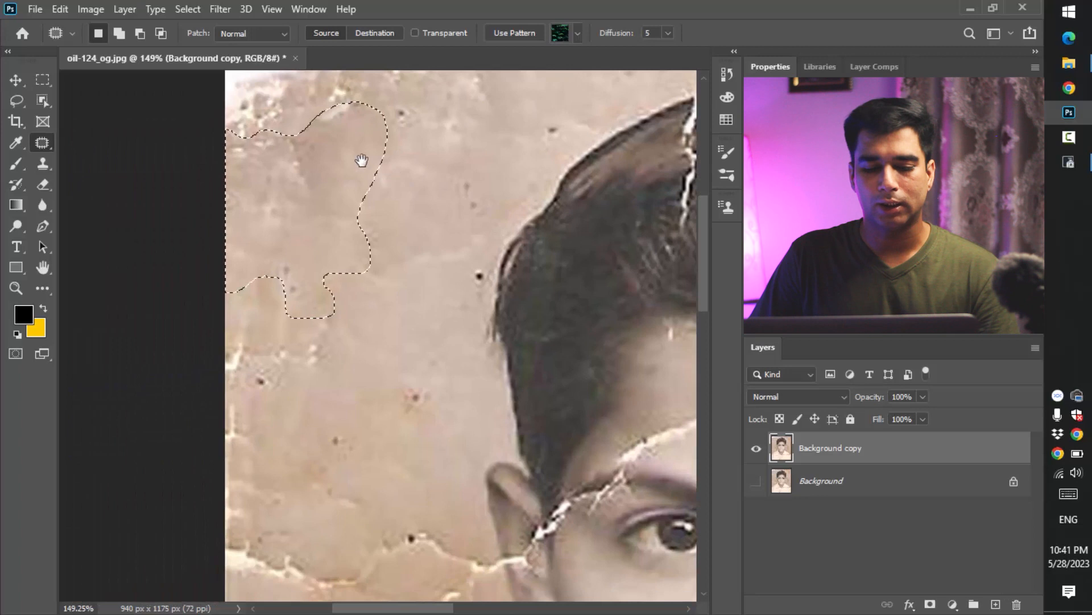
pyautogui.click(358, 347)
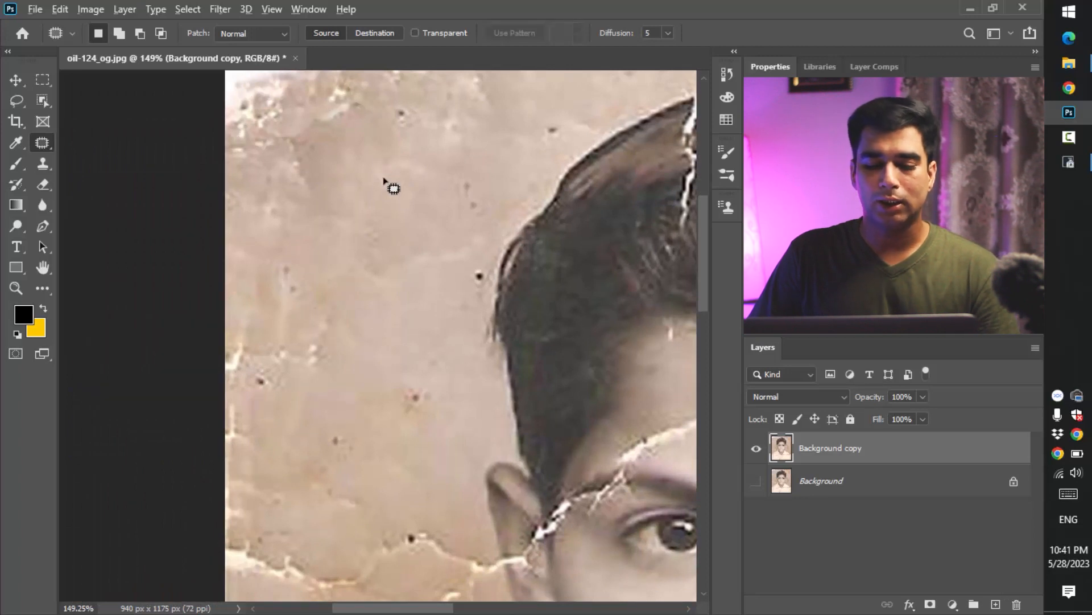
pyautogui.scroll(-3, 386, 181)
pyautogui.moveTo(489, 179); pyautogui.dragTo(280, 274)
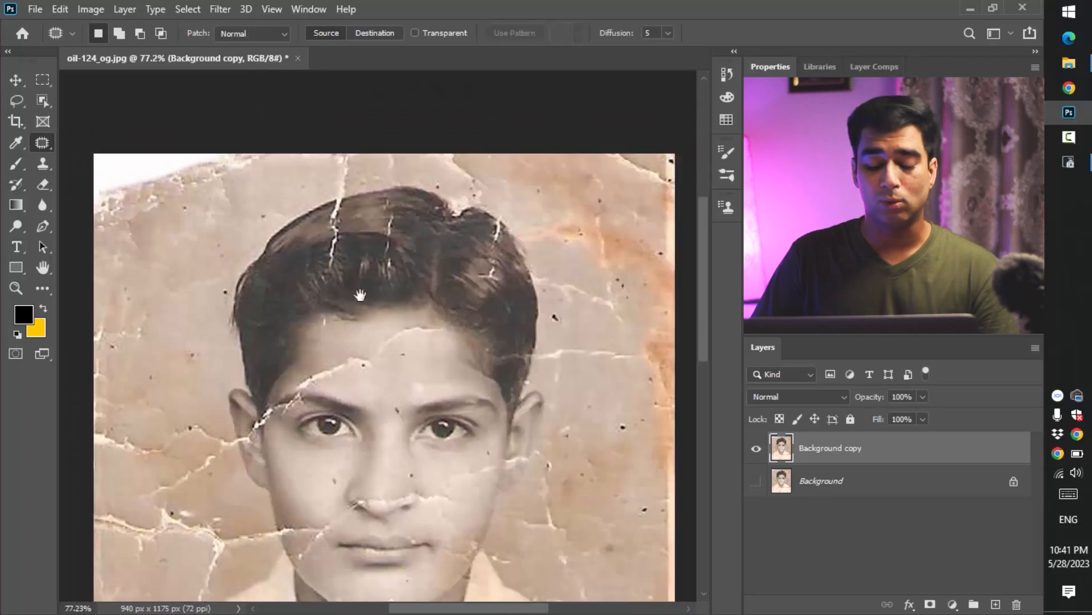
pyautogui.scroll(-2, 363, 278)
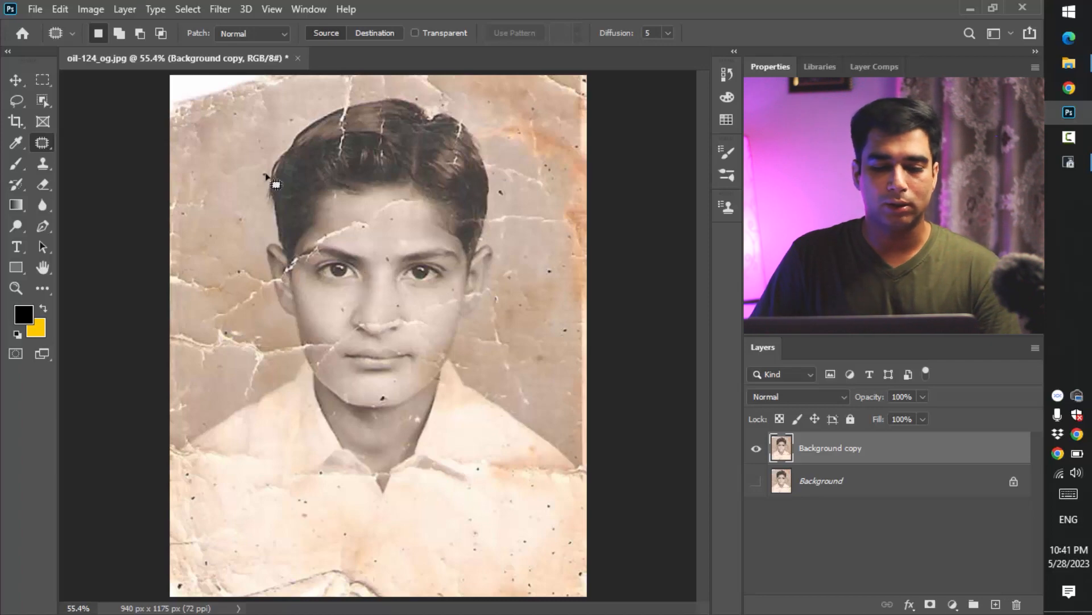
# - Try to patch the torn upper-left corner, including the white area, with the background below it
pyautogui.press('z')
pyautogui.moveTo(229, 151); pyautogui.dragTo(445, 307)
pyautogui.press('space')
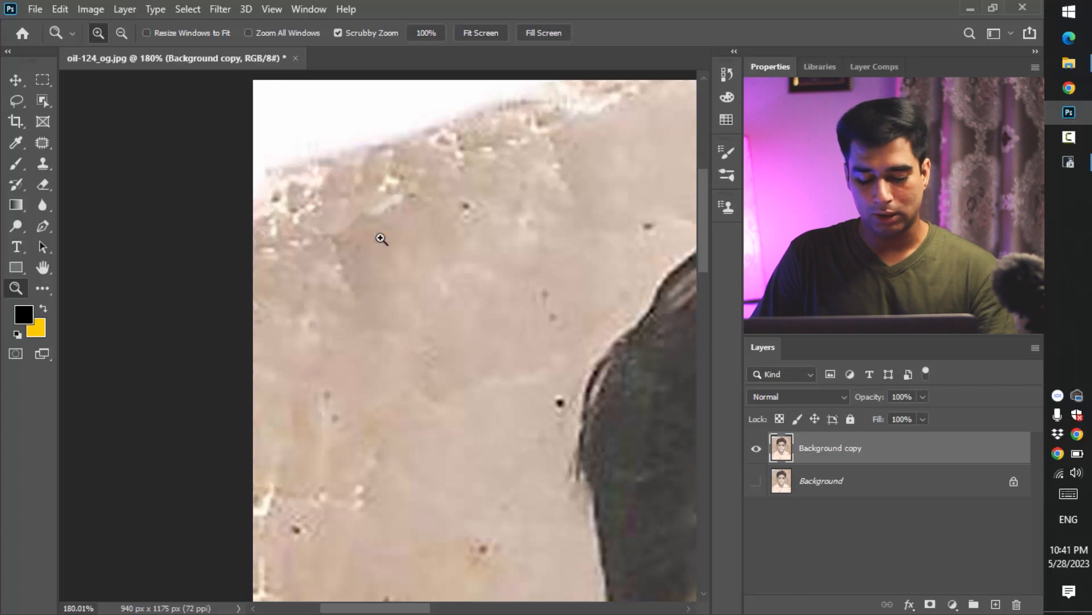
pyautogui.press('j')
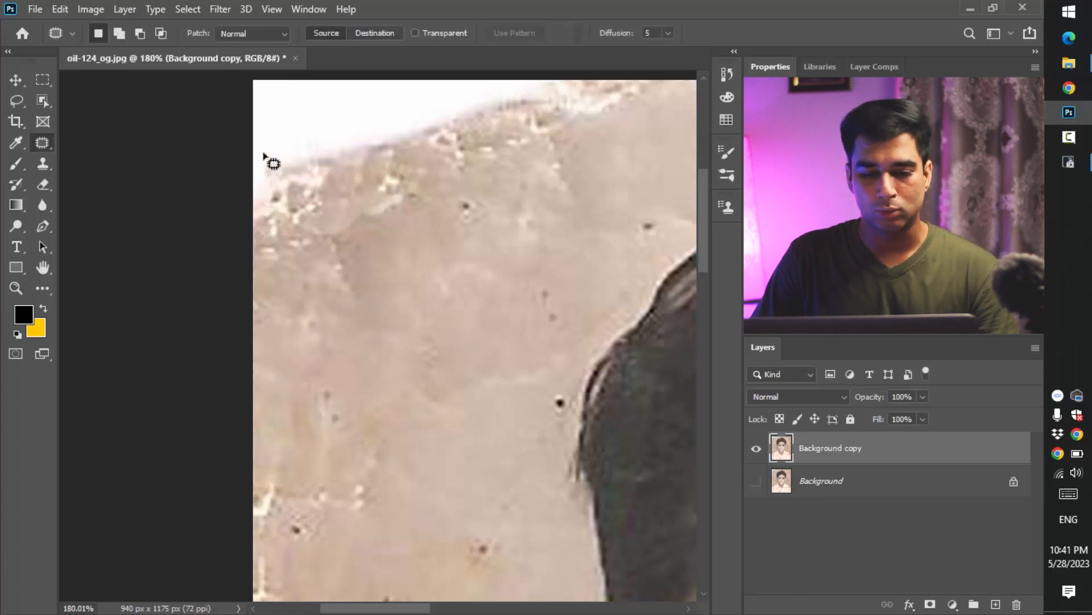
pyautogui.moveTo(224, 142); pyautogui.dragTo(224, 143)
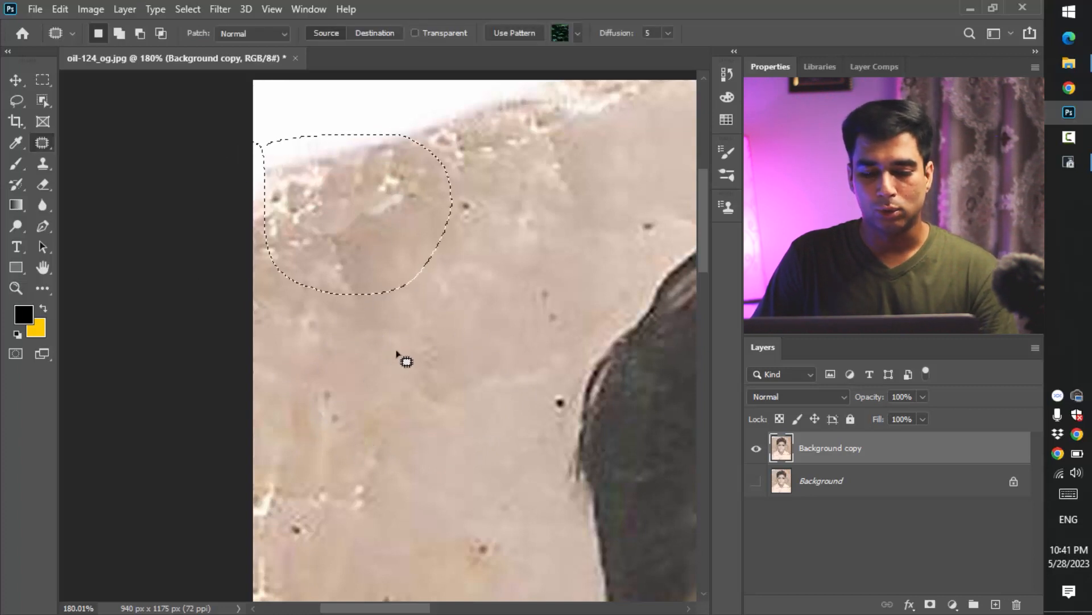
pyautogui.moveTo(385, 245); pyautogui.dragTo(378, 384)
pyautogui.moveTo(373, 393); pyautogui.dragTo(374, 427)
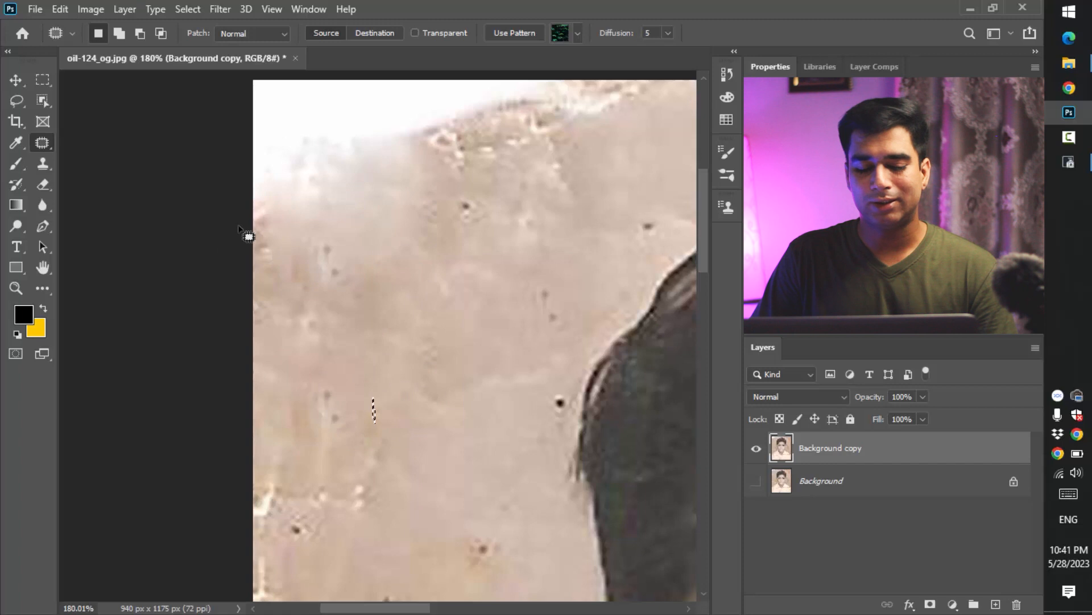
pyautogui.moveTo(400, 266); pyautogui.dragTo(406, 268)
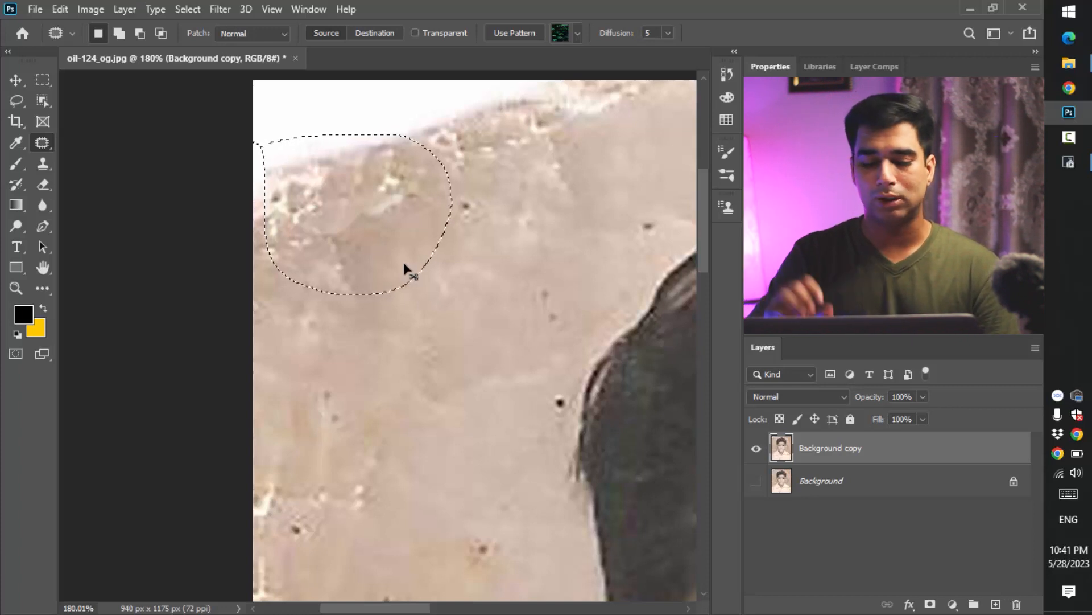
pyautogui.hotkey('ctrl', 'd')
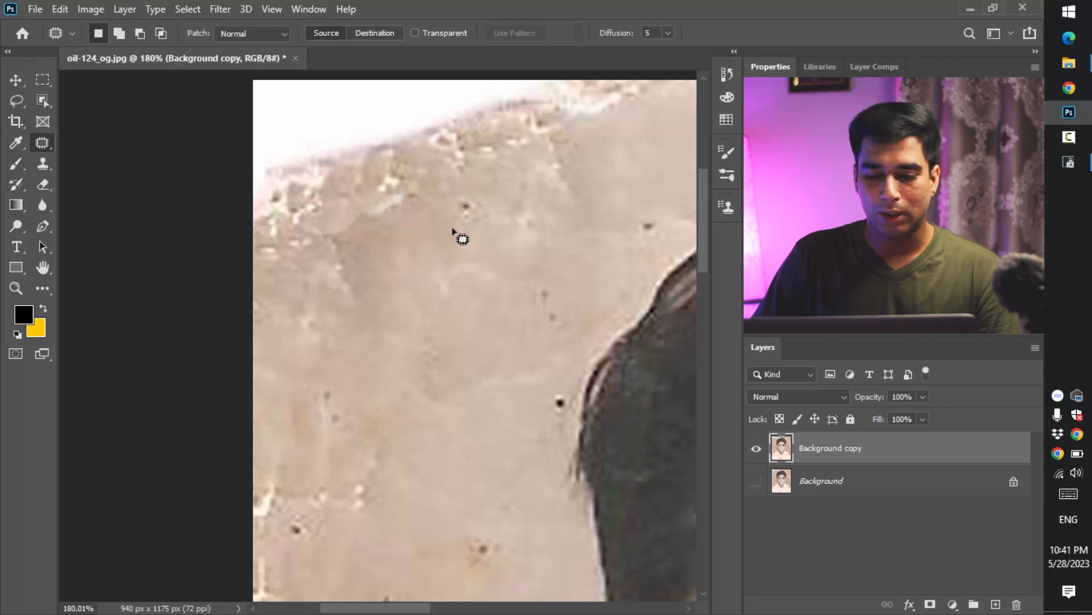
# - Patch the small white cracks just below the torn upper-left edge with the clean background above the hair
pyautogui.moveTo(427, 161)
pyautogui.mouseDown()
pyautogui.moveTo(435, 202)
pyautogui.moveTo(392, 232)
pyautogui.mouseUp()
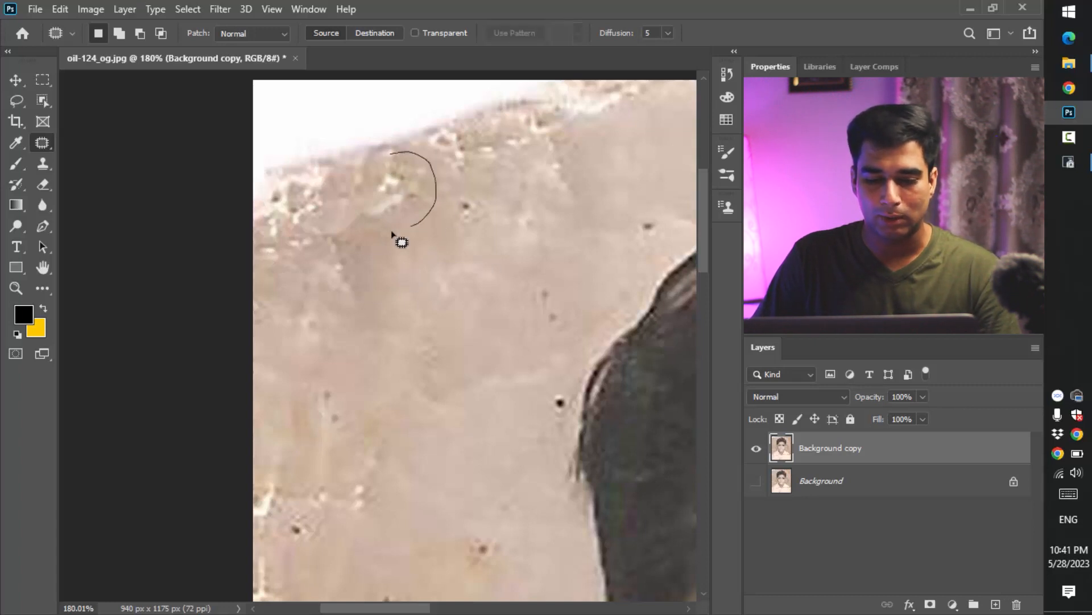
pyautogui.moveTo(391, 184)
pyautogui.mouseDown()
pyautogui.moveTo(406, 221)
pyautogui.moveTo(517, 220)
pyautogui.moveTo(658, 158)
pyautogui.mouseUp()
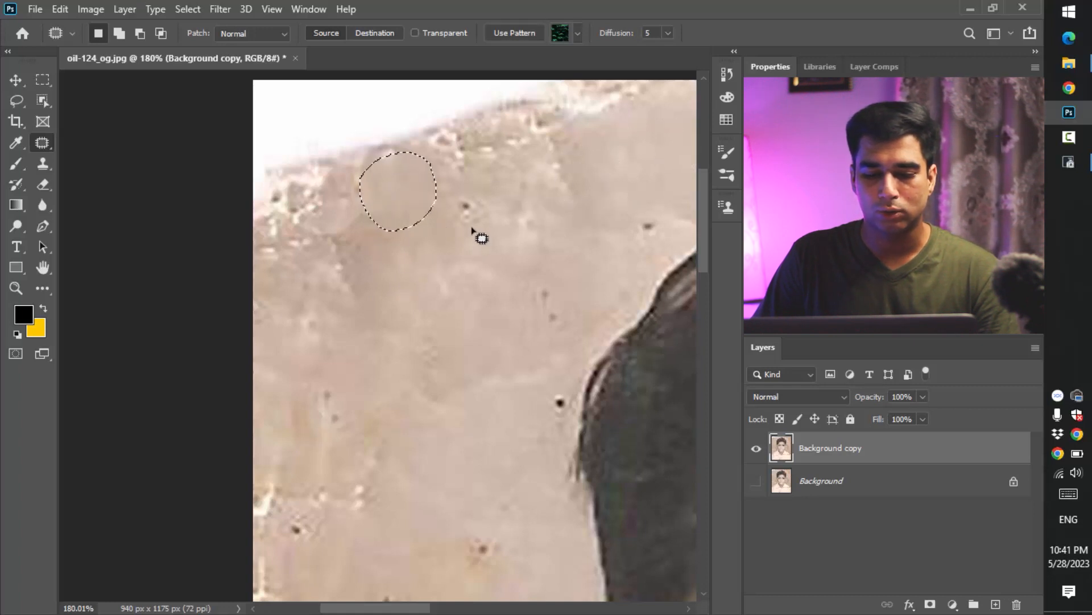
pyautogui.hotkey('ctrl', 'd')
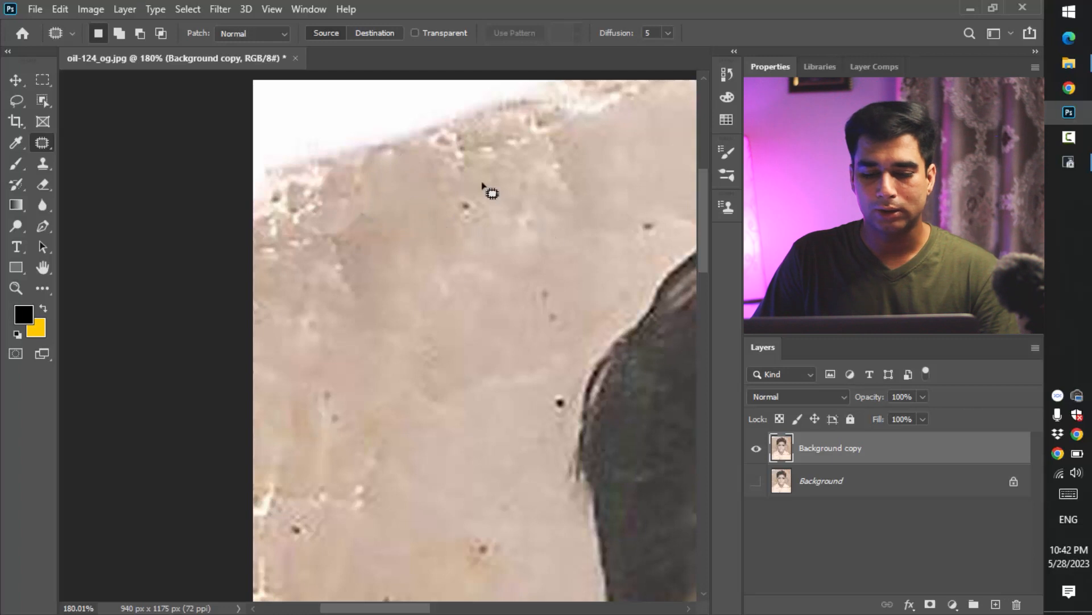
# - Patch the small dark specks in the background between the torn corner and the hair
pyautogui.moveTo(478, 233); pyautogui.dragTo(483, 183)
pyautogui.moveTo(427, 268); pyautogui.dragTo(428, 268)
pyautogui.moveTo(458, 234); pyautogui.dragTo(400, 271)
pyautogui.moveTo(636, 202)
pyautogui.mouseDown()
pyautogui.moveTo(657, 211)
pyautogui.moveTo(662, 247)
pyautogui.moveTo(607, 216)
pyautogui.moveTo(639, 205)
pyautogui.moveTo(550, 263)
pyautogui.moveTo(558, 338)
pyautogui.mouseUp()
pyautogui.moveTo(554, 281); pyautogui.dragTo(614, 232)
pyautogui.click(516, 362)
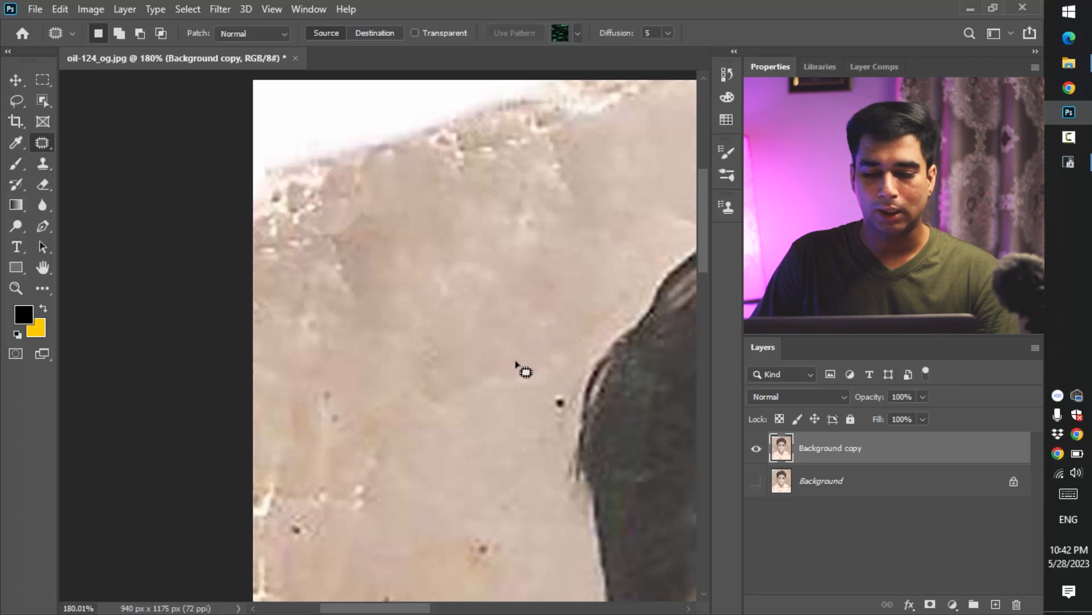
# - Patch the brown spot in the background above and left of the ear, and view the whole photo
pyautogui.moveTo(510, 392); pyautogui.dragTo(464, 287)
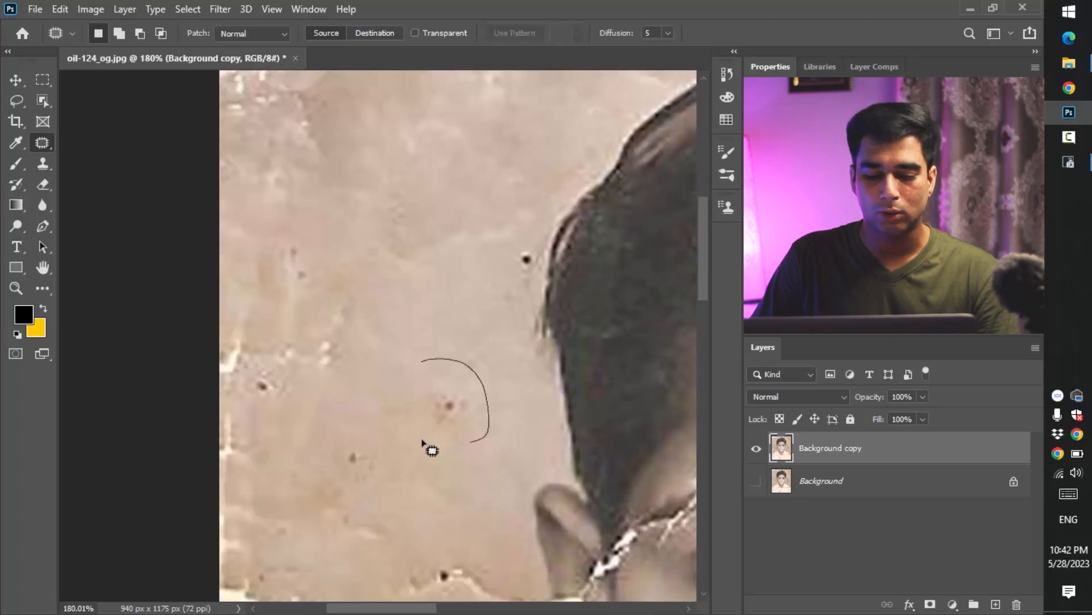
pyautogui.moveTo(439, 364)
pyautogui.mouseDown()
pyautogui.moveTo(462, 317)
pyautogui.moveTo(447, 269)
pyautogui.mouseUp()
pyautogui.click(490, 421)
pyautogui.scroll(-3, 462, 230)
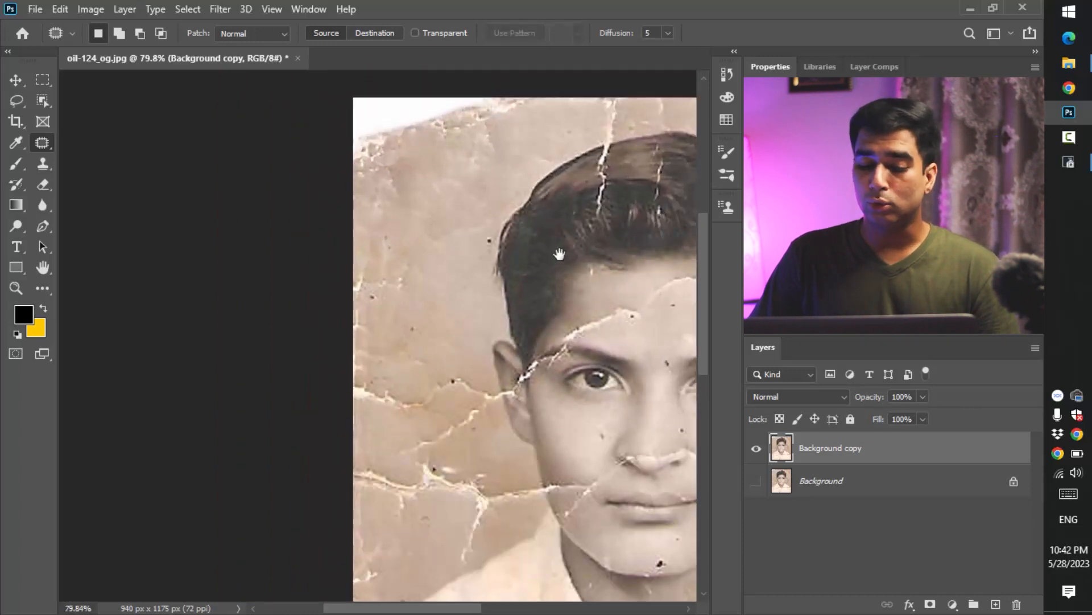
pyautogui.moveTo(559, 255); pyautogui.dragTo(403, 262)
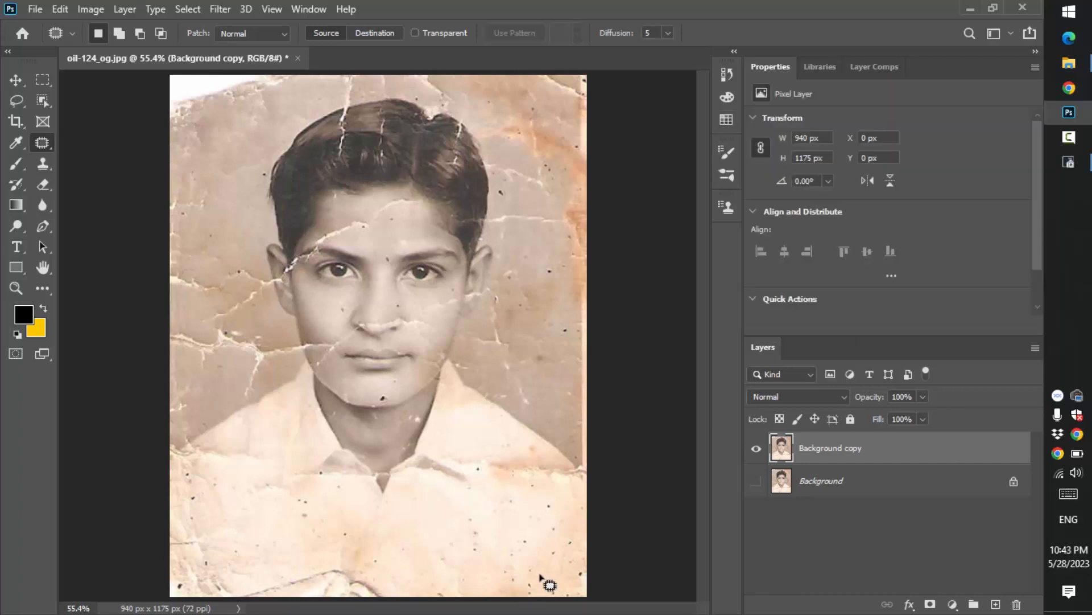
# - Bring the spotted lower-right part of the shirt into close view and switch to the Spot Healing Brush
pyautogui.moveTo(557, 585); pyautogui.dragTo(598, 580)
pyautogui.moveTo(530, 514); pyautogui.dragTo(502, 428)
pyautogui.moveTo(421, 443); pyautogui.dragTo(447, 459)
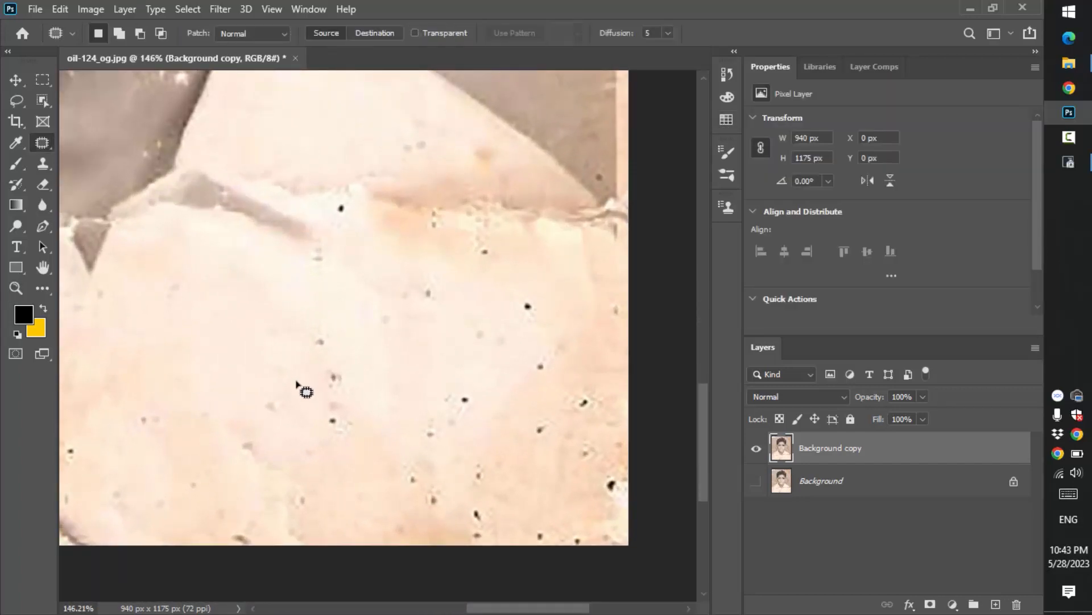
pyautogui.hotkey('shift', 'j')
pyautogui.hotkey('shift', 'j')
pyautogui.hotkey('shift', 'j')
pyautogui.hotkey('shift', 'j')
pyautogui.rightClick(39, 143)
pyautogui.click(102, 140)
# - Remove the dark spots scattered over the middle of the shirt's lower-right part
pyautogui.click(318, 343)
pyautogui.click(334, 377)
pyautogui.click(427, 293)
pyautogui.click(389, 315)
pyautogui.click(464, 398)
pyautogui.click(429, 433)
pyautogui.click(414, 477)
pyautogui.click(432, 500)
pyautogui.click(476, 475)
pyautogui.click(477, 515)
# - Remove the dark spots near the photo's lower-right corner and up the right side of the shirt
pyautogui.moveTo(535, 531); pyautogui.dragTo(589, 530)
pyautogui.moveTo(611, 485); pyautogui.dragTo(585, 453)
pyautogui.click(539, 429)
pyautogui.click(584, 403)
pyautogui.click(541, 366)
pyautogui.click(527, 307)
pyautogui.moveTo(613, 305); pyautogui.dragTo(615, 316)
pyautogui.click(340, 418)
pyautogui.click(484, 252)
# - Remove the marks along the bottom centre of the shirt with a size 41 Spot Healing Brush
pyautogui.moveTo(283, 425); pyautogui.dragTo(533, 306)
pyautogui.moveTo(552, 364); pyautogui.dragTo(543, 383)
pyautogui.moveTo(500, 333); pyautogui.dragTo(507, 331)
pyautogui.keyDown('alt'); pyautogui.rightClick(580, 298); pyautogui.keyUp('alt')
pyautogui.click(527, 288)
pyautogui.moveTo(418, 303); pyautogui.dragTo(401, 301)
pyautogui.moveTo(318, 322); pyautogui.dragTo(314, 330)
pyautogui.moveTo(469, 415); pyautogui.dragTo(494, 419)
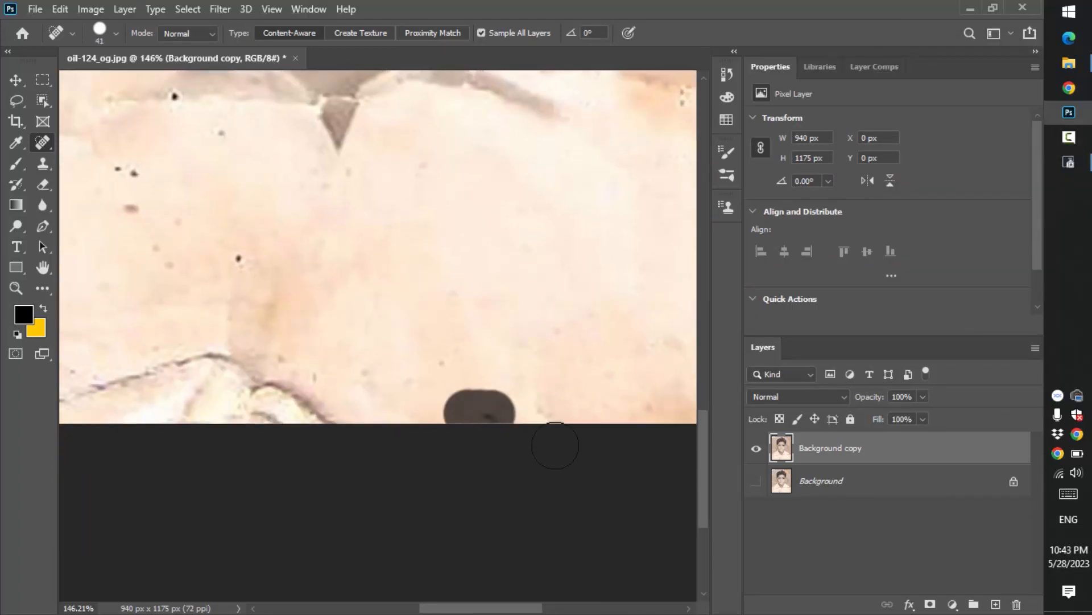
pyautogui.moveTo(579, 453); pyautogui.dragTo(317, 405)
pyautogui.moveTo(384, 351); pyautogui.dragTo(402, 351)
pyautogui.moveTo(275, 361); pyautogui.dragTo(325, 361)
# - Heal the spots and creases across the shirt to the right of the collar opening
pyautogui.moveTo(495, 207); pyautogui.dragTo(473, 410)
pyautogui.moveTo(459, 371)
pyautogui.mouseDown()
pyautogui.moveTo(447, 350)
pyautogui.moveTo(508, 427)
pyautogui.mouseUp()
pyautogui.moveTo(467, 310); pyautogui.dragTo(550, 492)
pyautogui.moveTo(562, 346)
pyautogui.mouseDown()
pyautogui.moveTo(539, 321)
pyautogui.moveTo(464, 324)
pyautogui.mouseUp()
pyautogui.moveTo(416, 251); pyautogui.dragTo(389, 235)
pyautogui.moveTo(438, 180); pyautogui.dragTo(509, 194)
pyautogui.moveTo(493, 217); pyautogui.dragTo(513, 245)
# - Heal the damaged spots around the right shoulder and the background next to it
pyautogui.moveTo(641, 305)
pyautogui.mouseDown()
pyautogui.moveTo(393, 305)
pyautogui.moveTo(427, 336)
pyautogui.mouseUp()
pyautogui.moveTo(416, 163)
pyautogui.mouseDown()
pyautogui.moveTo(398, 177)
pyautogui.moveTo(411, 149)
pyautogui.mouseUp()
pyautogui.moveTo(340, 219); pyautogui.dragTo(352, 228)
pyautogui.moveTo(287, 240); pyautogui.dragTo(305, 218)
pyautogui.moveTo(371, 251); pyautogui.dragTo(540, 422)
pyautogui.moveTo(404, 347); pyautogui.dragTo(394, 227)
pyautogui.click(429, 182)
pyautogui.click(401, 298)
pyautogui.click(464, 259)
# - Heal the creases and spots in the background to the right of the face, up to the photo's right edge
pyautogui.moveTo(403, 312)
pyautogui.mouseDown()
pyautogui.moveTo(427, 306)
pyautogui.moveTo(414, 266)
pyautogui.mouseUp()
pyautogui.moveTo(441, 224); pyautogui.dragTo(483, 236)
pyautogui.moveTo(524, 303); pyautogui.dragTo(559, 318)
pyautogui.moveTo(578, 405); pyautogui.dragTo(579, 352)
pyautogui.moveTo(603, 437); pyautogui.dragTo(602, 394)
pyautogui.moveTo(604, 344); pyautogui.dragTo(594, 302)
pyautogui.moveTo(595, 265); pyautogui.dragTo(555, 231)
pyautogui.moveTo(545, 330); pyautogui.dragTo(524, 473)
pyautogui.moveTo(508, 314); pyautogui.dragTo(578, 279)
pyautogui.moveTo(572, 214); pyautogui.dragTo(564, 165)
pyautogui.moveTo(546, 185)
pyautogui.mouseDown()
pyautogui.moveTo(459, 171)
pyautogui.moveTo(460, 260)
pyautogui.mouseUp()
pyautogui.moveTo(400, 205); pyautogui.dragTo(374, 181)
pyautogui.click(383, 156)
pyautogui.moveTo(438, 164); pyautogui.dragTo(449, 350)
pyautogui.moveTo(407, 294)
pyautogui.mouseDown()
pyautogui.moveTo(382, 205)
pyautogui.moveTo(529, 296)
pyautogui.mouseUp()
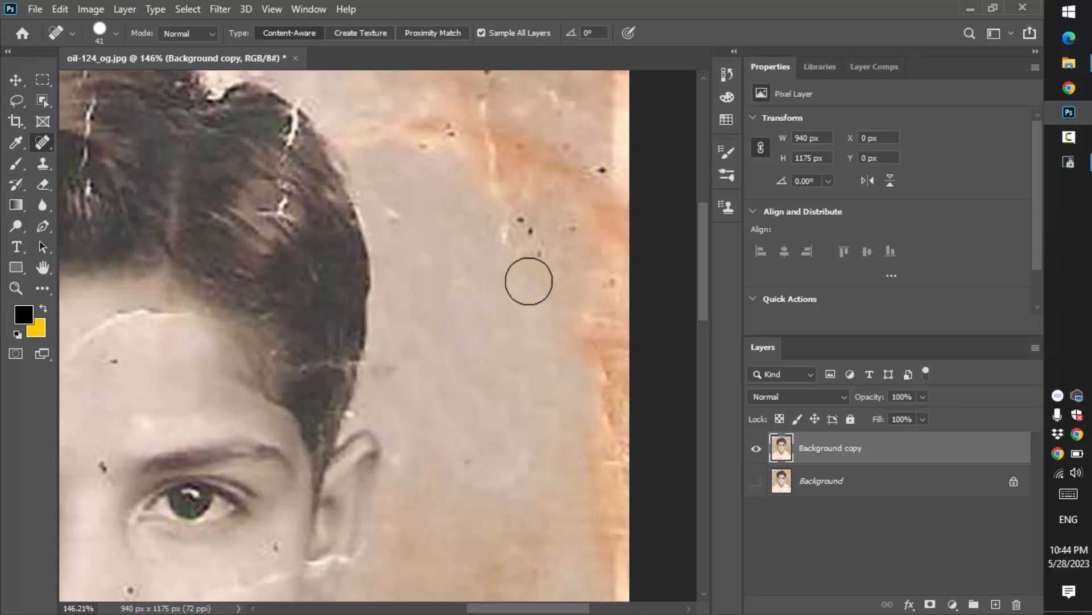
# - Heal the dark specks and the vertical crease in the background to the right of the hair
pyautogui.moveTo(536, 253); pyautogui.dragTo(512, 222)
pyautogui.moveTo(473, 177); pyautogui.dragTo(435, 116)
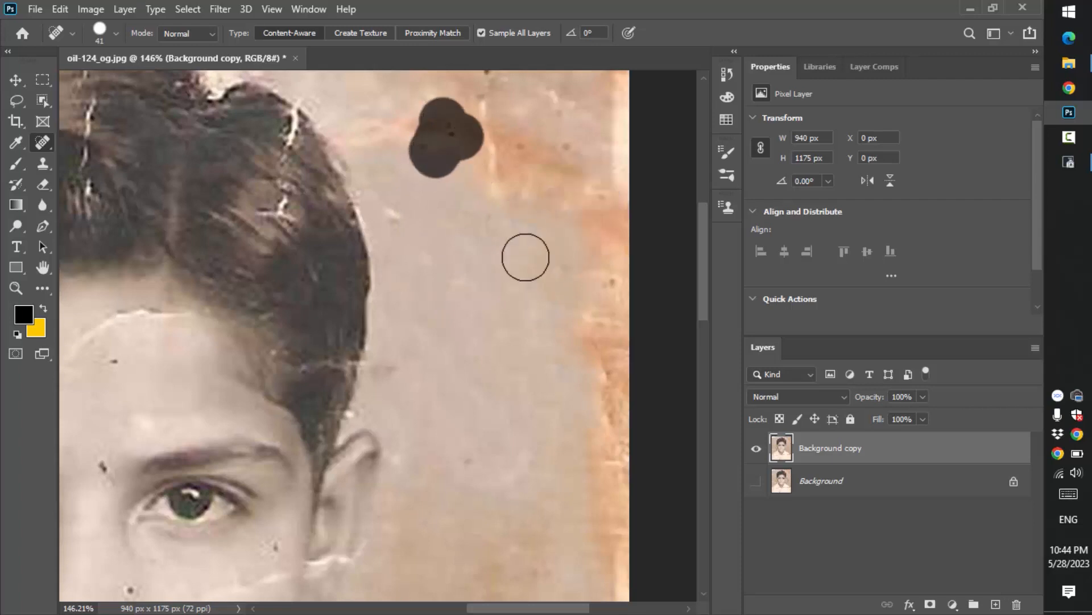
pyautogui.scroll(3, 602, 402)
pyautogui.moveTo(501, 319); pyautogui.dragTo(499, 188)
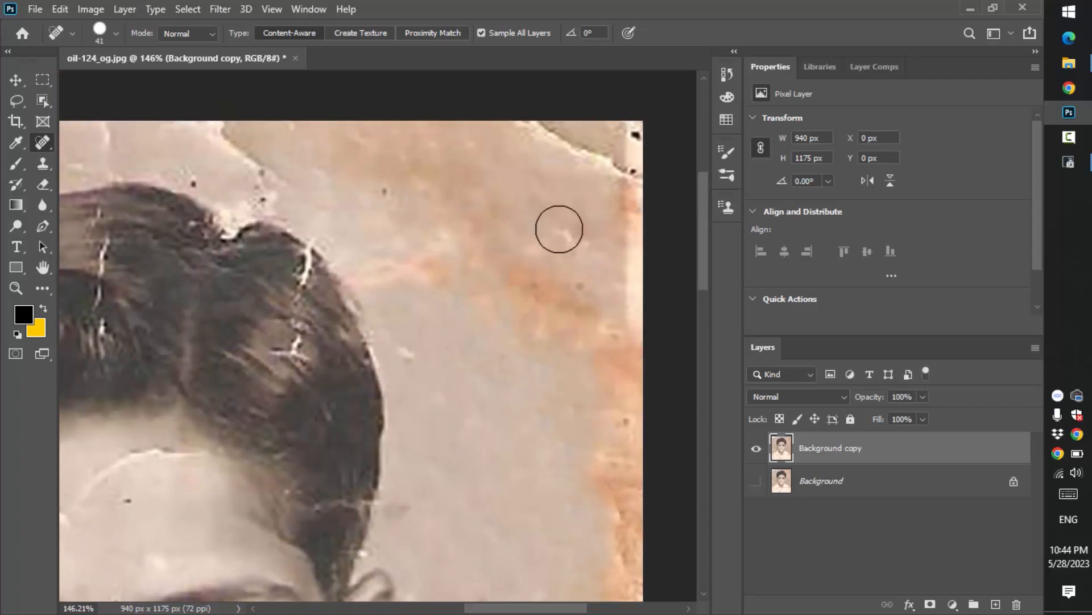
pyautogui.moveTo(603, 325); pyautogui.dragTo(608, 347)
pyautogui.moveTo(621, 411); pyautogui.dragTo(621, 431)
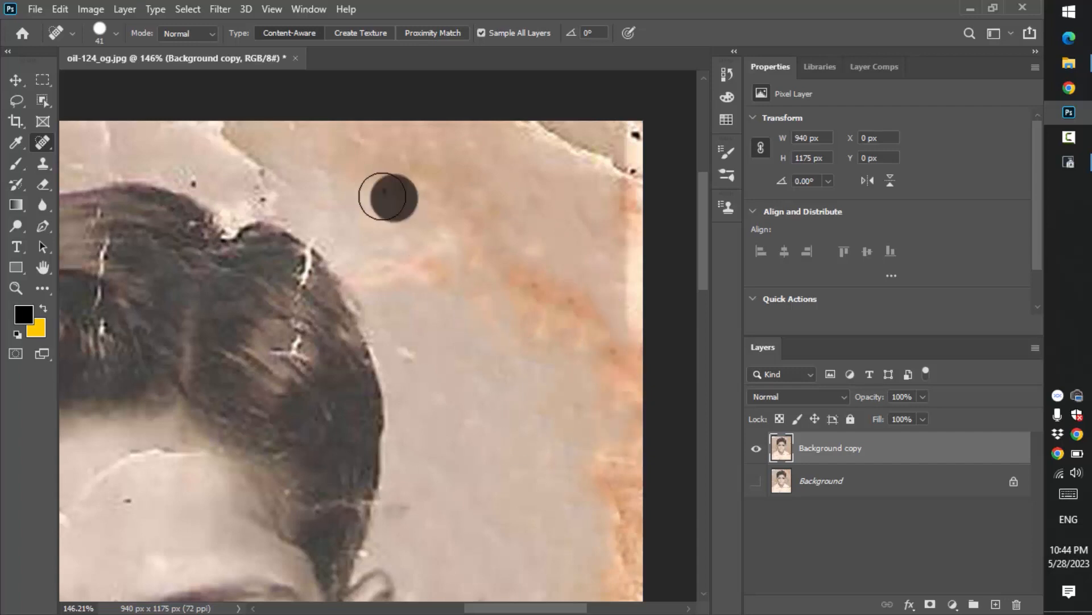
# - Heal the torn upper-right corner and the remaining marks along the right background
pyautogui.moveTo(515, 139); pyautogui.dragTo(614, 133)
pyautogui.moveTo(609, 174)
pyautogui.mouseDown()
pyautogui.moveTo(626, 222)
pyautogui.moveTo(623, 378)
pyautogui.mouseUp()
pyautogui.moveTo(519, 280)
pyautogui.mouseDown()
pyautogui.moveTo(575, 323)
pyautogui.moveTo(535, 364)
pyautogui.mouseUp()
pyautogui.moveTo(429, 351); pyautogui.dragTo(399, 310)
# - Heal the creases and specks in the background directly above the hair
pyautogui.moveTo(242, 199)
pyautogui.mouseDown()
pyautogui.moveTo(476, 244)
pyautogui.moveTo(568, 228)
pyautogui.moveTo(517, 179)
pyautogui.mouseUp()
pyautogui.moveTo(508, 219); pyautogui.dragTo(452, 175)
pyautogui.moveTo(447, 219); pyautogui.dragTo(426, 227)
pyautogui.moveTo(421, 205)
pyautogui.mouseDown()
pyautogui.moveTo(390, 197)
pyautogui.moveTo(332, 196)
pyautogui.moveTo(313, 182)
pyautogui.moveTo(229, 230)
pyautogui.mouseUp()
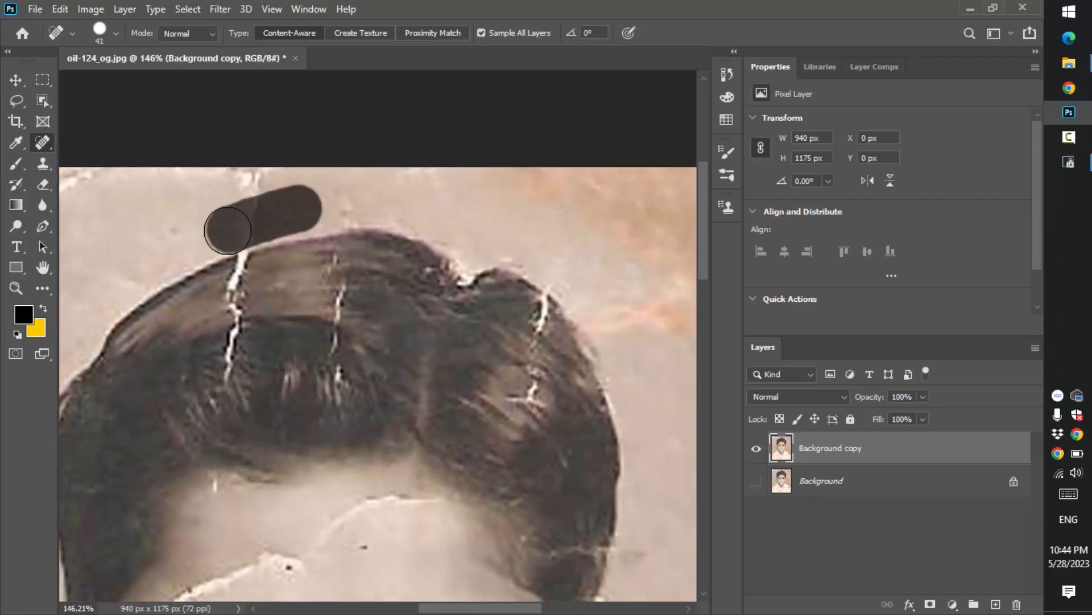
pyautogui.moveTo(187, 272); pyautogui.dragTo(406, 238)
pyautogui.moveTo(426, 194); pyautogui.dragTo(331, 215)
pyautogui.moveTo(482, 178); pyautogui.dragTo(560, 166)
pyautogui.moveTo(245, 221)
pyautogui.mouseDown()
pyautogui.moveTo(237, 171)
pyautogui.moveTo(304, 157)
pyautogui.mouseUp()
pyautogui.moveTo(182, 273); pyautogui.dragTo(360, 182)
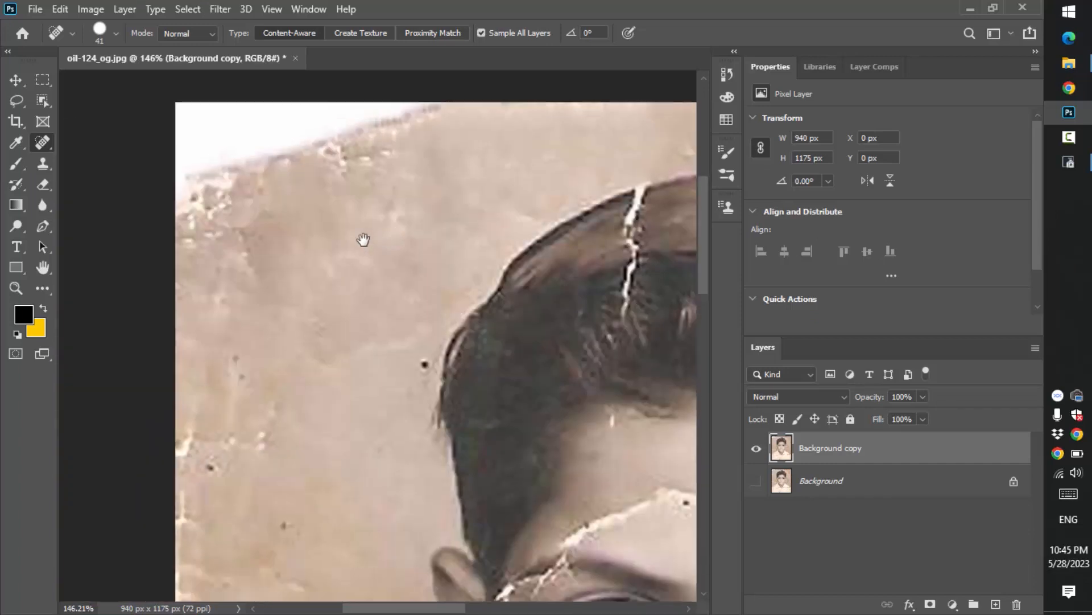
# - Heal the dark spots and white cracks in the background to the left of the hair
pyautogui.moveTo(406, 297); pyautogui.dragTo(369, 332)
pyautogui.moveTo(259, 425); pyautogui.dragTo(253, 419)
pyautogui.moveTo(196, 393)
pyautogui.mouseDown()
pyautogui.moveTo(208, 376)
pyautogui.moveTo(278, 344)
pyautogui.moveTo(267, 330)
pyautogui.mouseUp()
pyautogui.moveTo(222, 298); pyautogui.dragTo(229, 286)
pyautogui.moveTo(301, 301)
pyautogui.mouseDown()
pyautogui.moveTo(309, 278)
pyautogui.moveTo(379, 279)
pyautogui.mouseUp()
pyautogui.moveTo(344, 223); pyautogui.dragTo(367, 194)
pyautogui.moveTo(397, 149)
pyautogui.mouseDown()
pyautogui.moveTo(388, 163)
pyautogui.moveTo(412, 121)
pyautogui.mouseUp()
# - Heal the two creases running through the background from the left edge to the ear
pyautogui.moveTo(363, 559); pyautogui.dragTo(382, 271)
pyautogui.moveTo(343, 312); pyautogui.dragTo(205, 313)
pyautogui.moveTo(239, 228); pyautogui.dragTo(259, 219)
pyautogui.moveTo(318, 245); pyautogui.dragTo(259, 216)
pyautogui.moveTo(204, 114); pyautogui.dragTo(199, 258)
pyautogui.moveTo(344, 317)
pyautogui.mouseDown()
pyautogui.moveTo(413, 291)
pyautogui.moveTo(439, 301)
pyautogui.moveTo(359, 374)
pyautogui.moveTo(267, 407)
pyautogui.mouseUp()
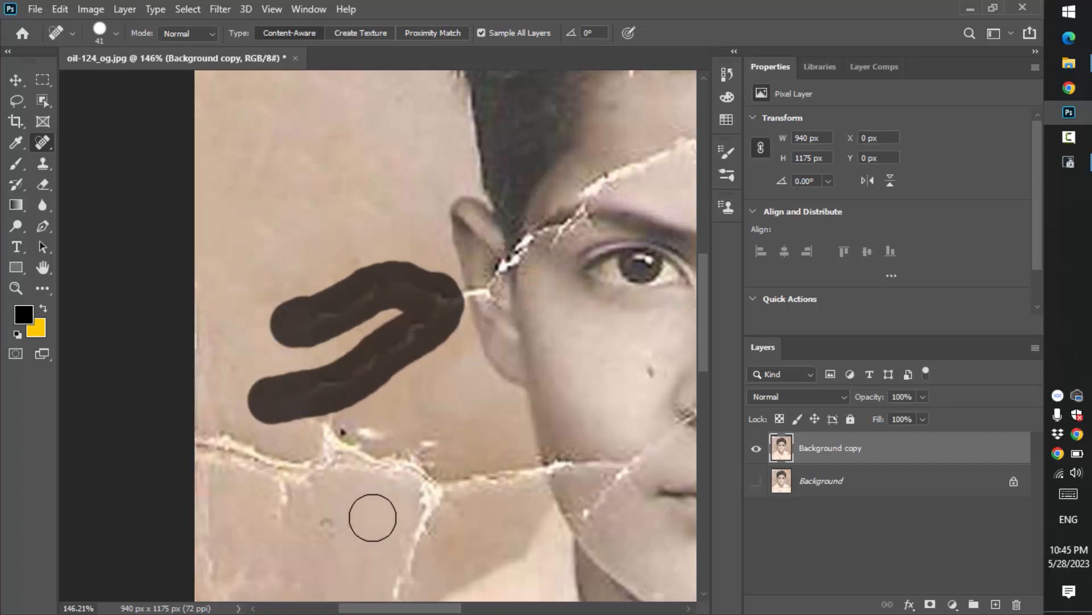
# - Heal the branching crease left of the jaw and the white cracks along the left edge
pyautogui.moveTo(373, 518); pyautogui.dragTo(363, 292)
pyautogui.moveTo(367, 239); pyautogui.dragTo(225, 239)
pyautogui.moveTo(372, 211)
pyautogui.mouseDown()
pyautogui.moveTo(415, 322)
pyautogui.moveTo(474, 254)
pyautogui.mouseUp()
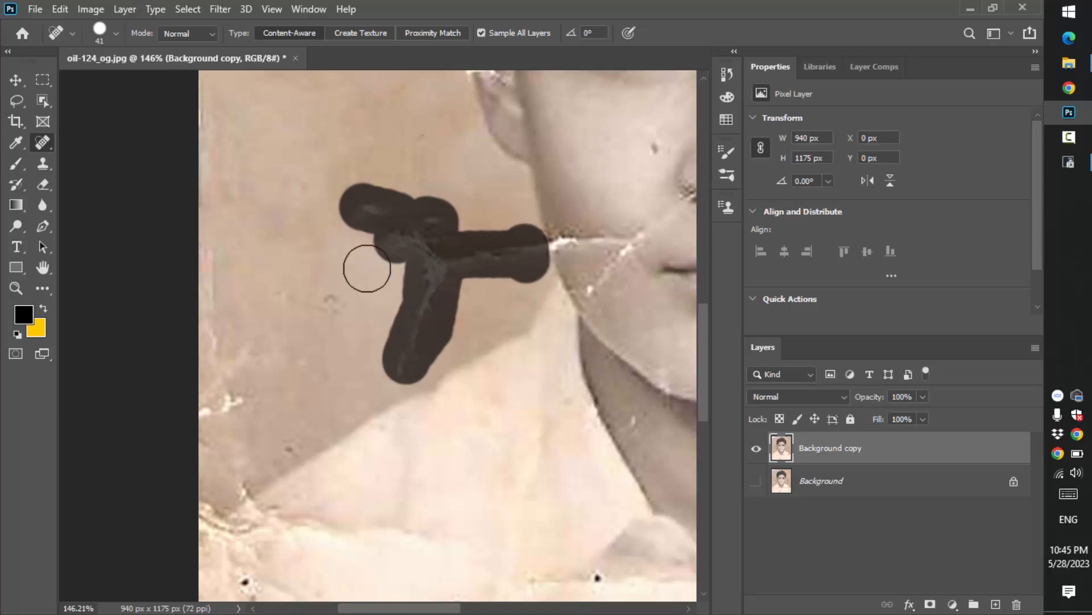
pyautogui.moveTo(266, 380)
pyautogui.mouseDown()
pyautogui.moveTo(217, 290)
pyautogui.moveTo(222, 211)
pyautogui.mouseUp()
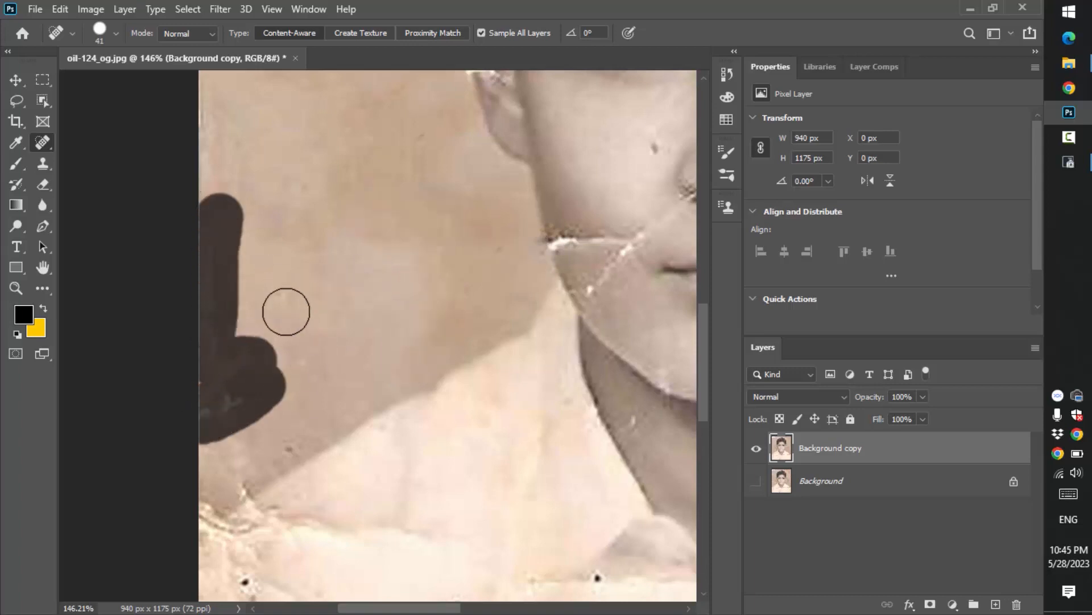
# - Heal the crease across the left shoulder and the upper-left part of the shirt
pyautogui.moveTo(270, 281); pyautogui.dragTo(269, 366)
pyautogui.moveTo(279, 531); pyautogui.dragTo(273, 254)
pyautogui.moveTo(251, 292)
pyautogui.mouseDown()
pyautogui.moveTo(209, 290)
pyautogui.moveTo(398, 256)
pyautogui.moveTo(410, 284)
pyautogui.mouseUp()
pyautogui.moveTo(323, 333)
pyautogui.mouseDown()
pyautogui.moveTo(269, 354)
pyautogui.moveTo(242, 393)
pyautogui.mouseUp()
pyautogui.moveTo(235, 321); pyautogui.dragTo(217, 344)
pyautogui.moveTo(236, 284); pyautogui.dragTo(220, 301)
# - Heal the crease below the left collar and the dark spots beneath it on the shirt
pyautogui.moveTo(359, 270)
pyautogui.mouseDown()
pyautogui.moveTo(357, 341)
pyautogui.moveTo(399, 355)
pyautogui.moveTo(591, 299)
pyautogui.mouseUp()
pyautogui.moveTo(644, 357); pyautogui.dragTo(632, 334)
pyautogui.moveTo(545, 362); pyautogui.dragTo(563, 379)
pyautogui.moveTo(556, 425); pyautogui.dragTo(544, 418)
pyautogui.moveTo(583, 468); pyautogui.dragTo(600, 435)
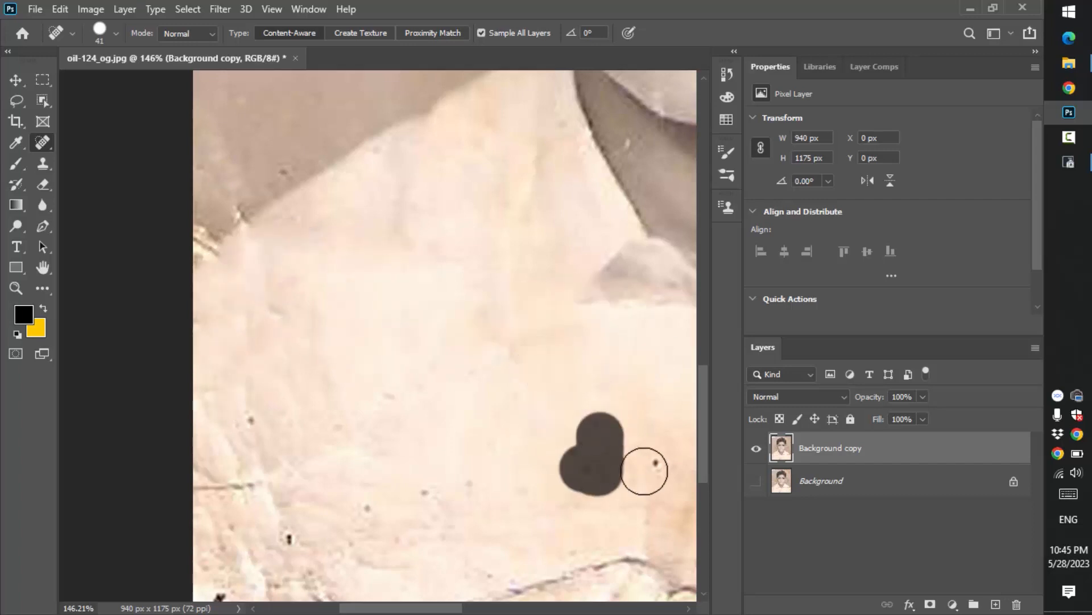
# - Heal the curved crease and spots along the bottom of the shirt
pyautogui.scroll(-5, 374, 298)
pyautogui.hscroll(2, 374, 298)
pyautogui.moveTo(535, 320)
pyautogui.mouseDown()
pyautogui.moveTo(261, 369)
pyautogui.moveTo(478, 377)
pyautogui.mouseUp()
pyautogui.moveTo(568, 339); pyautogui.dragTo(667, 379)
pyautogui.moveTo(531, 377)
pyautogui.mouseDown()
pyautogui.moveTo(619, 377)
pyautogui.moveTo(348, 341)
pyautogui.moveTo(522, 326)
pyautogui.mouseUp()
pyautogui.moveTo(301, 321)
pyautogui.mouseDown()
pyautogui.moveTo(292, 227)
pyautogui.moveTo(375, 258)
pyautogui.mouseUp()
pyautogui.moveTo(362, 107)
pyautogui.mouseDown()
pyautogui.moveTo(360, 146)
pyautogui.moveTo(495, 121)
pyautogui.mouseUp()
pyautogui.moveTo(349, 308); pyautogui.dragTo(324, 405)
# - Heal the remaining spots and cracks in the lower-left corner of the shirt
pyautogui.moveTo(181, 345)
pyautogui.mouseDown()
pyautogui.moveTo(459, 341)
pyautogui.moveTo(362, 371)
pyautogui.mouseUp()
pyautogui.moveTo(286, 373)
pyautogui.mouseDown()
pyautogui.moveTo(146, 341)
pyautogui.moveTo(329, 354)
pyautogui.mouseUp()
pyautogui.moveTo(307, 290)
pyautogui.mouseDown()
pyautogui.moveTo(451, 378)
pyautogui.moveTo(522, 327)
pyautogui.mouseUp()
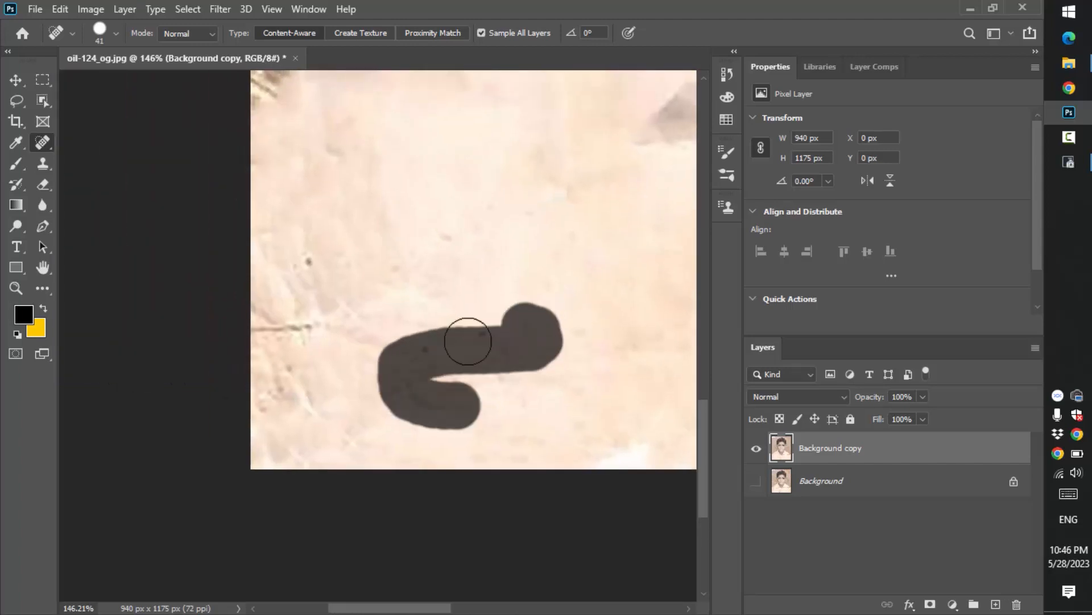
pyautogui.moveTo(269, 426)
pyautogui.mouseDown()
pyautogui.moveTo(263, 317)
pyautogui.moveTo(307, 224)
pyautogui.moveTo(312, 256)
pyautogui.mouseUp()
pyautogui.moveTo(336, 165)
pyautogui.mouseDown()
pyautogui.moveTo(259, 189)
pyautogui.moveTo(443, 360)
pyautogui.moveTo(609, 366)
pyautogui.mouseUp()
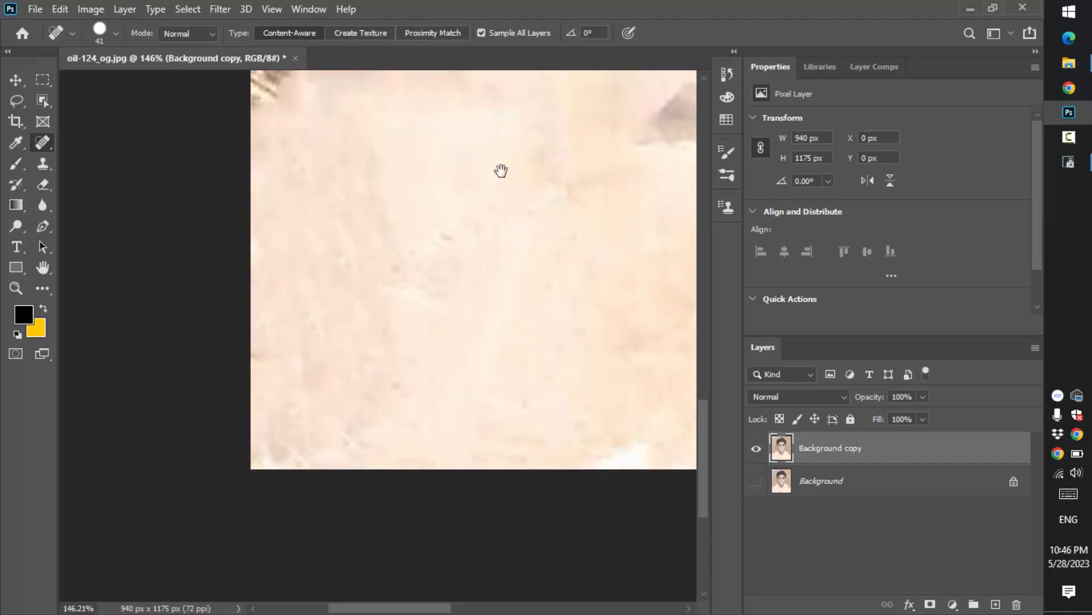
# - Heal the crease and spots across the shirt's right shoulder below the collar with the Spot Healing Brush
pyautogui.moveTo(500, 170); pyautogui.dragTo(501, 291)
pyautogui.scroll(-6, 501, 290)
pyautogui.moveTo(634, 354); pyautogui.dragTo(302, 387)
pyautogui.moveTo(452, 420); pyautogui.dragTo(513, 431)
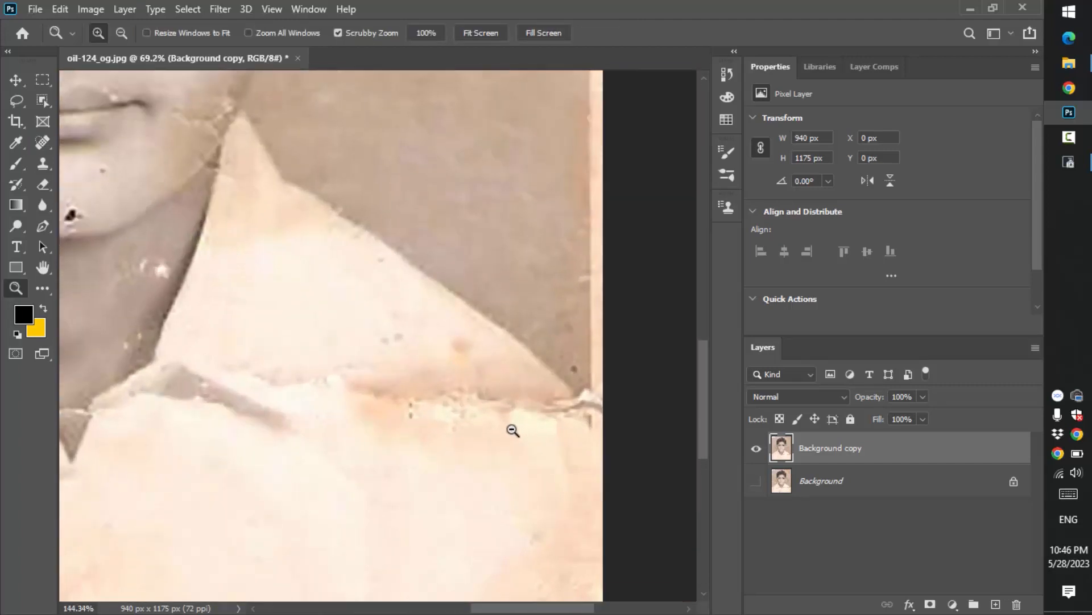
pyautogui.moveTo(312, 367)
pyautogui.mouseDown()
pyautogui.moveTo(563, 421)
pyautogui.moveTo(462, 420)
pyautogui.mouseUp()
pyautogui.moveTo(474, 380); pyautogui.dragTo(372, 340)
pyautogui.moveTo(305, 385); pyautogui.dragTo(229, 358)
pyautogui.moveTo(408, 370); pyautogui.dragTo(465, 346)
# - Heal the light and dark spots on the neck and under the chin with the Spot Healing Brush
pyautogui.moveTo(284, 285); pyautogui.dragTo(602, 304)
pyautogui.moveTo(451, 358); pyautogui.dragTo(508, 379)
pyautogui.click(423, 349)
pyautogui.moveTo(441, 213); pyautogui.dragTo(498, 202)
pyautogui.moveTo(435, 335); pyautogui.dragTo(382, 349)
pyautogui.moveTo(489, 229); pyautogui.dragTo(440, 249)
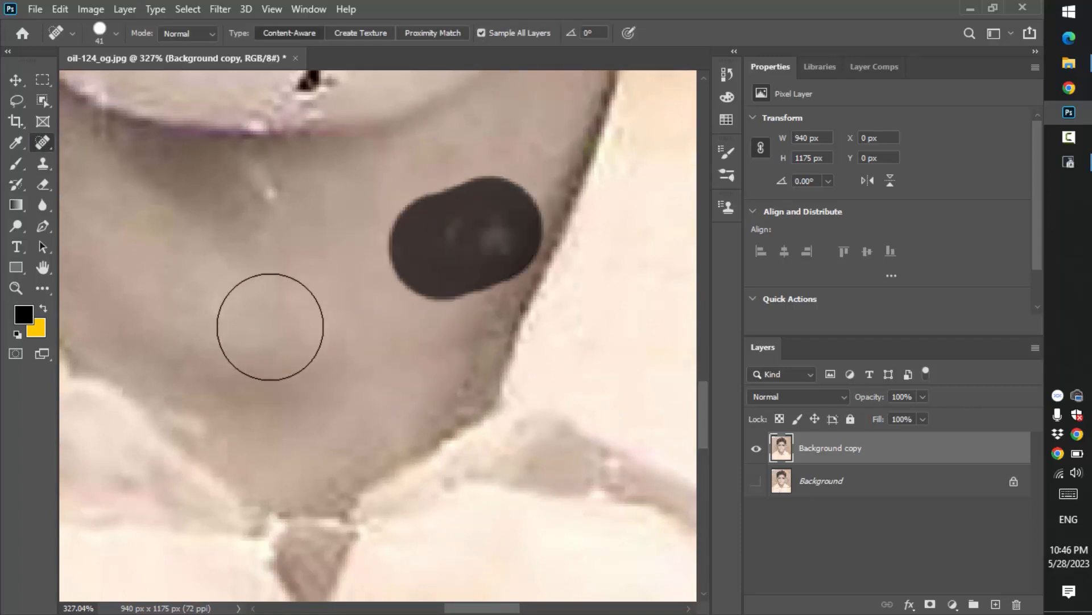
pyautogui.moveTo(314, 303); pyautogui.dragTo(487, 389)
pyautogui.click(456, 303)
pyautogui.click(206, 241)
# - Heal the black spot on the chin and the cracks along the jaw beside the right collar
pyautogui.moveTo(299, 320)
pyautogui.mouseDown()
pyautogui.moveTo(282, 320)
pyautogui.moveTo(420, 460)
pyautogui.mouseUp()
pyautogui.click(619, 326)
pyautogui.moveTo(600, 336)
pyautogui.mouseDown()
pyautogui.moveTo(575, 307)
pyautogui.moveTo(360, 357)
pyautogui.mouseUp()
pyautogui.moveTo(439, 300); pyautogui.dragTo(461, 292)
pyautogui.moveTo(577, 248); pyautogui.dragTo(302, 426)
pyautogui.moveTo(375, 346)
pyautogui.mouseDown()
pyautogui.moveTo(388, 375)
pyautogui.moveTo(388, 317)
pyautogui.mouseUp()
pyautogui.moveTo(458, 299)
pyautogui.mouseDown()
pyautogui.moveTo(455, 319)
pyautogui.moveTo(319, 446)
pyautogui.mouseUp()
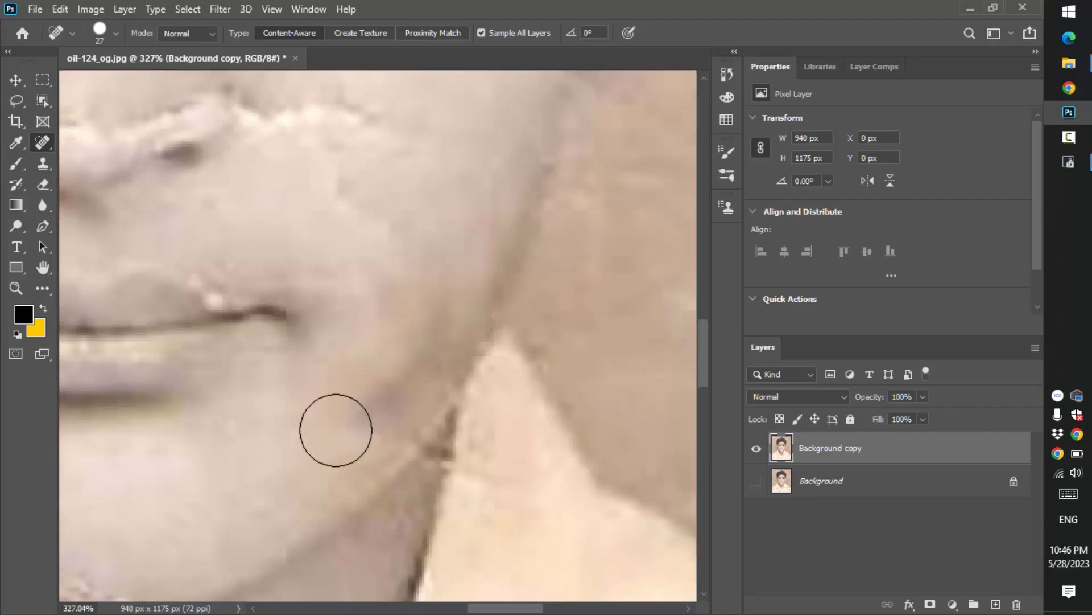
# - Heal the white crease and small marks across the cheeks beside the nose and mouth
pyautogui.moveTo(331, 307); pyautogui.dragTo(604, 494)
pyautogui.moveTo(598, 373)
pyautogui.mouseDown()
pyautogui.moveTo(563, 319)
pyautogui.moveTo(648, 316)
pyautogui.mouseUp()
pyautogui.moveTo(504, 225)
pyautogui.mouseDown()
pyautogui.moveTo(476, 327)
pyautogui.moveTo(447, 320)
pyautogui.mouseUp()
pyautogui.moveTo(231, 347); pyautogui.dragTo(637, 304)
pyautogui.moveTo(521, 288); pyautogui.dragTo(524, 337)
pyautogui.moveTo(347, 494)
pyautogui.mouseDown()
pyautogui.moveTo(335, 292)
pyautogui.moveTo(295, 246)
pyautogui.mouseUp()
pyautogui.moveTo(341, 288)
pyautogui.mouseDown()
pyautogui.moveTo(353, 386)
pyautogui.moveTo(483, 256)
pyautogui.mouseUp()
pyautogui.moveTo(449, 326); pyautogui.dragTo(469, 366)
pyautogui.moveTo(556, 230); pyautogui.dragTo(476, 289)
pyautogui.moveTo(594, 261); pyautogui.dragTo(278, 327)
pyautogui.moveTo(451, 220); pyautogui.dragTo(479, 208)
pyautogui.moveTo(313, 233); pyautogui.dragTo(296, 223)
pyautogui.moveTo(254, 305); pyautogui.dragTo(233, 251)
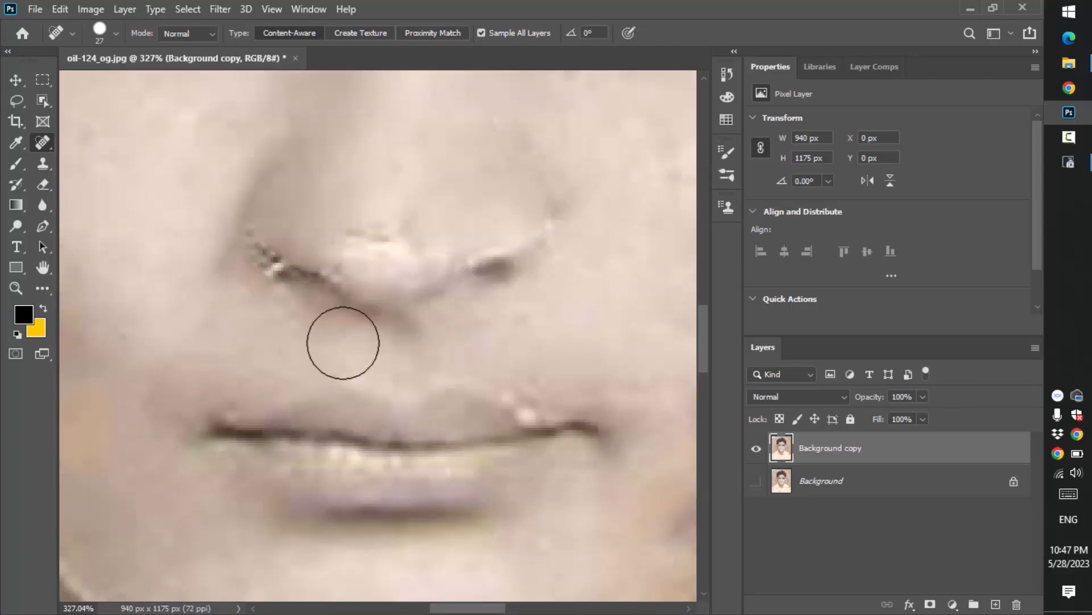
# - Examine the cheeks, left jaw edge, left shoulder and forehead for remaining damage
pyautogui.moveTo(570, 414); pyautogui.dragTo(409, 300)
pyautogui.moveTo(617, 153); pyautogui.dragTo(319, 428)
pyautogui.moveTo(410, 273); pyautogui.dragTo(446, 410)
pyautogui.moveTo(428, 376); pyautogui.dragTo(284, 434)
pyautogui.moveTo(429, 340)
pyautogui.mouseDown()
pyautogui.moveTo(404, 341)
pyautogui.moveTo(276, 479)
pyautogui.mouseUp()
pyautogui.press('z')
pyautogui.moveTo(173, 462); pyautogui.dragTo(211, 491)
pyautogui.moveTo(455, 228); pyautogui.dragTo(538, 313)
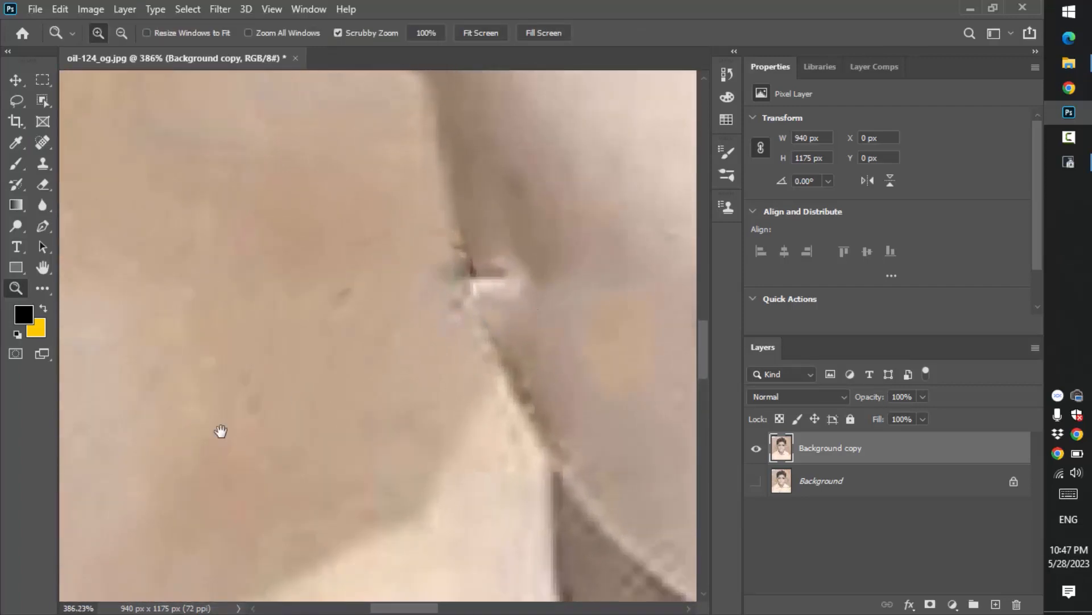
pyautogui.moveTo(221, 430); pyautogui.dragTo(480, 319)
pyautogui.moveTo(487, 260); pyautogui.dragTo(397, 278)
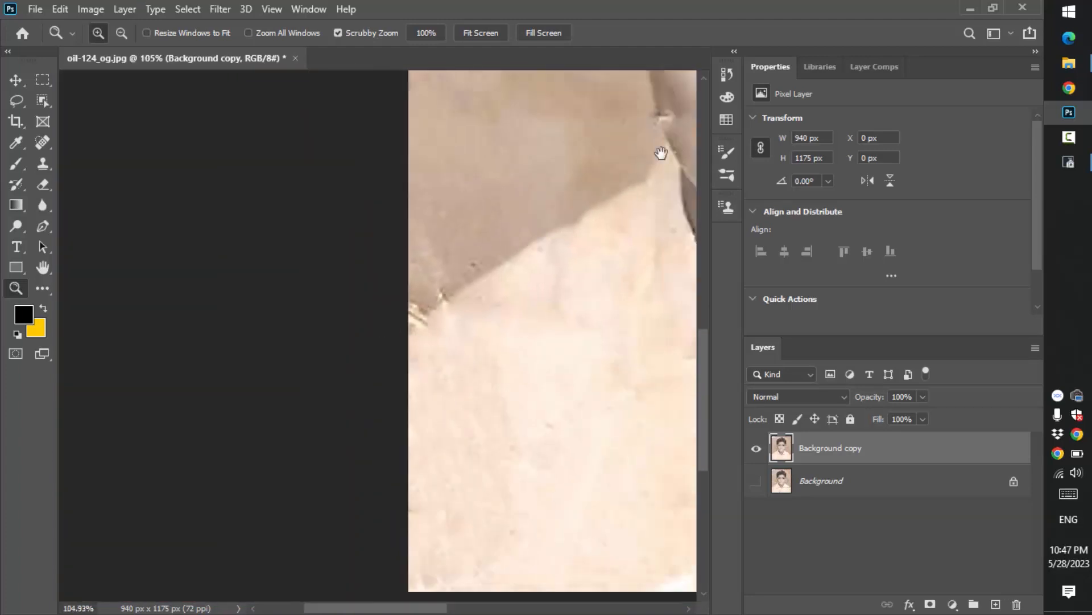
pyautogui.moveTo(658, 151); pyautogui.dragTo(350, 441)
pyautogui.moveTo(422, 248); pyautogui.dragTo(337, 370)
pyautogui.moveTo(437, 279)
pyautogui.mouseDown()
pyautogui.moveTo(498, 340)
pyautogui.moveTo(427, 429)
pyautogui.mouseUp()
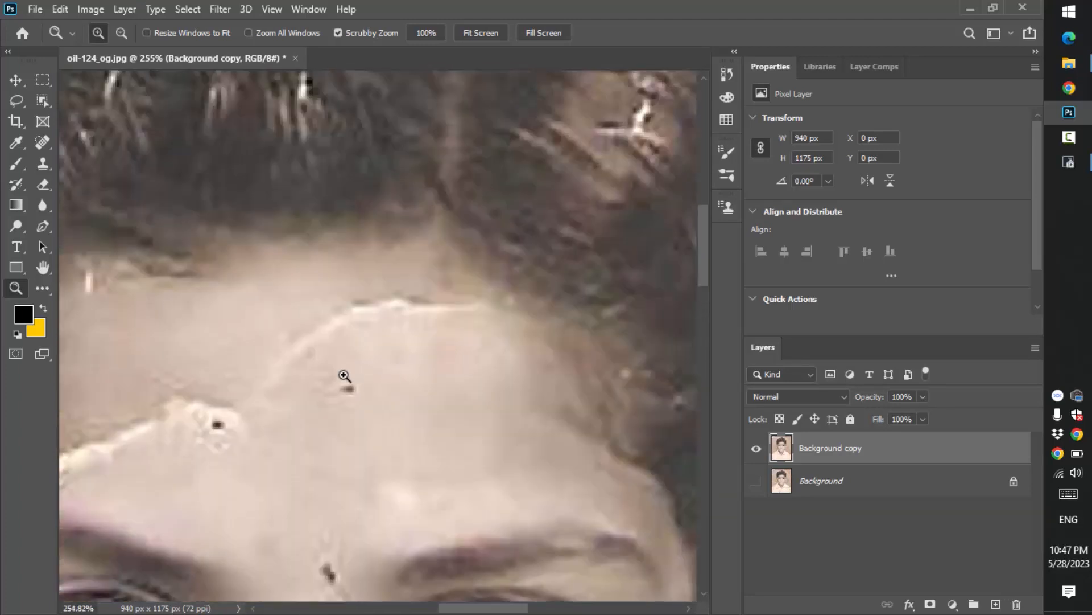
# - Heal the curved white cracks and dark spots across the forehead and between the eyebrows with the Spot Healing Brush
pyautogui.press('j')
pyautogui.moveTo(268, 382); pyautogui.dragTo(469, 313)
pyautogui.moveTo(364, 389)
pyautogui.mouseDown()
pyautogui.moveTo(338, 410)
pyautogui.moveTo(486, 197)
pyautogui.mouseUp()
pyautogui.moveTo(460, 366); pyautogui.dragTo(463, 307)
pyautogui.moveTo(217, 287)
pyautogui.mouseDown()
pyautogui.moveTo(383, 275)
pyautogui.moveTo(294, 255)
pyautogui.moveTo(532, 161)
pyautogui.mouseUp()
pyautogui.moveTo(216, 409); pyautogui.dragTo(389, 255)
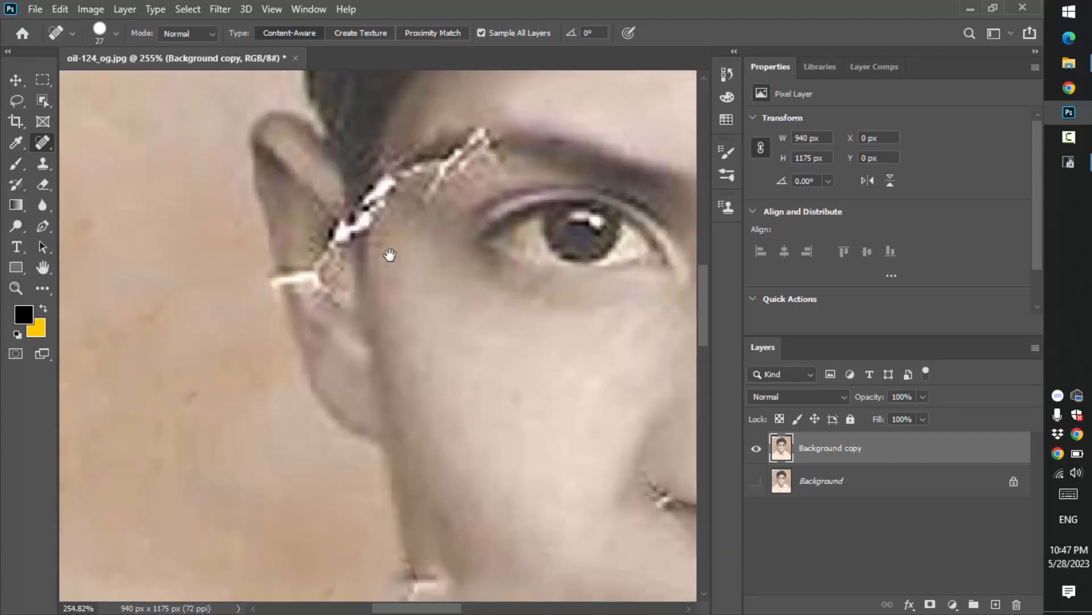
# - Try to heal the white crack on the left ear's edge and the cracks in the hair with the Spot Healing Brush
pyautogui.moveTo(279, 298); pyautogui.dragTo(251, 313)
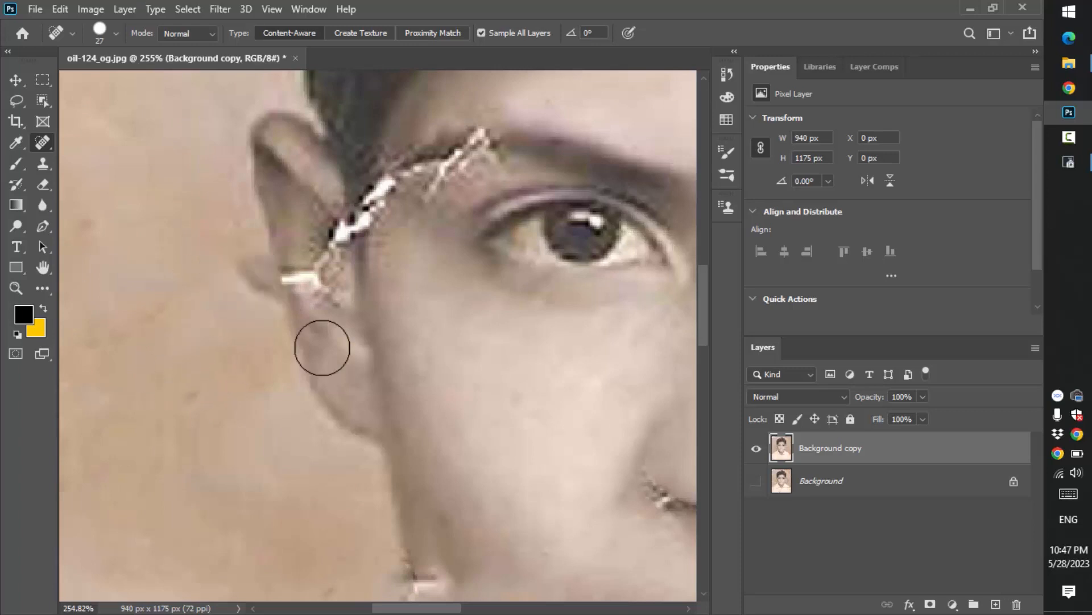
pyautogui.moveTo(458, 108); pyautogui.dragTo(429, 398)
pyautogui.moveTo(569, 103); pyautogui.dragTo(320, 411)
pyautogui.moveTo(342, 238)
pyautogui.mouseDown()
pyautogui.moveTo(301, 245)
pyautogui.moveTo(288, 280)
pyautogui.moveTo(321, 289)
pyautogui.mouseUp()
pyautogui.moveTo(323, 363); pyautogui.dragTo(277, 420)
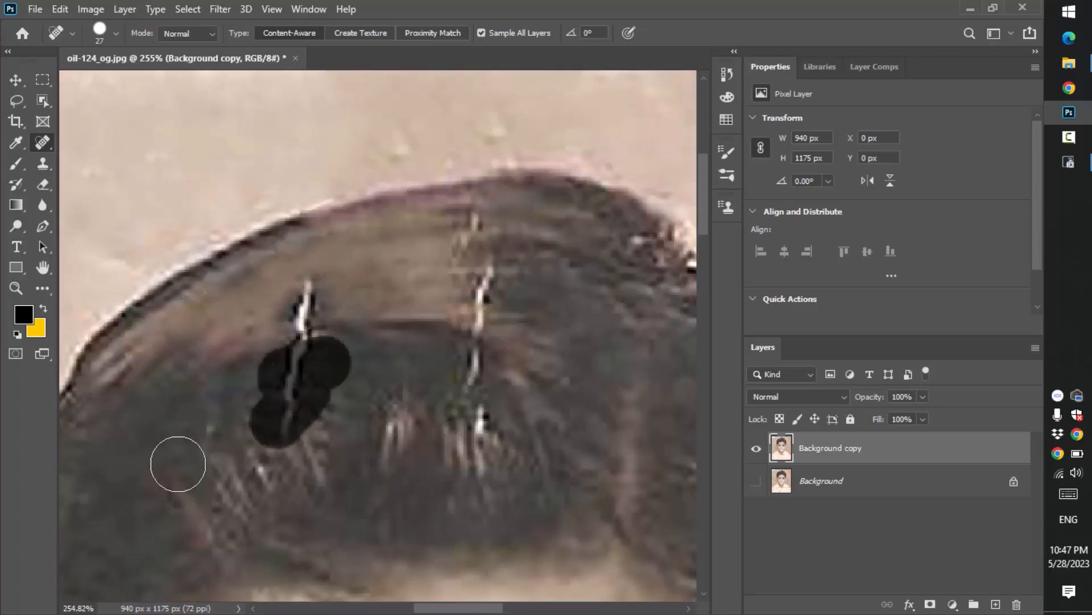
pyautogui.hotkey('ctrl', 'z')
pyautogui.moveTo(466, 391)
pyautogui.mouseDown()
pyautogui.moveTo(305, 391)
pyautogui.moveTo(74, 287)
pyautogui.mouseUp()
pyautogui.moveTo(410, 358)
pyautogui.mouseDown()
pyautogui.moveTo(443, 386)
pyautogui.moveTo(436, 344)
pyautogui.mouseUp()
pyautogui.hotkey('ctrl', 'z')
# - Look over the hair and face for leftover cracks and fit the whole portrait in view
pyautogui.moveTo(356, 234)
pyautogui.mouseDown()
pyautogui.moveTo(288, 302)
pyautogui.moveTo(223, 342)
pyautogui.mouseUp()
pyautogui.moveTo(431, 330)
pyautogui.mouseDown()
pyautogui.moveTo(458, 302)
pyautogui.moveTo(518, 170)
pyautogui.mouseUp()
pyautogui.moveTo(336, 350); pyautogui.dragTo(382, 291)
pyautogui.moveTo(615, 357); pyautogui.dragTo(525, 465)
pyautogui.moveTo(381, 98); pyautogui.dragTo(484, 210)
pyautogui.moveTo(319, 381); pyautogui.dragTo(417, 254)
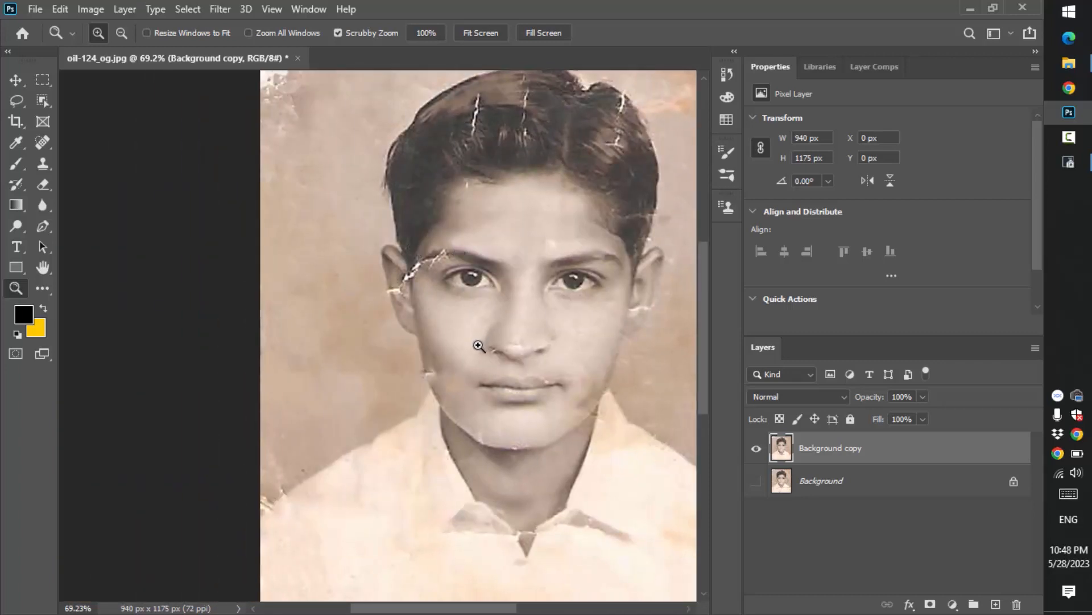
pyautogui.moveTo(501, 352); pyautogui.dragTo(481, 375)
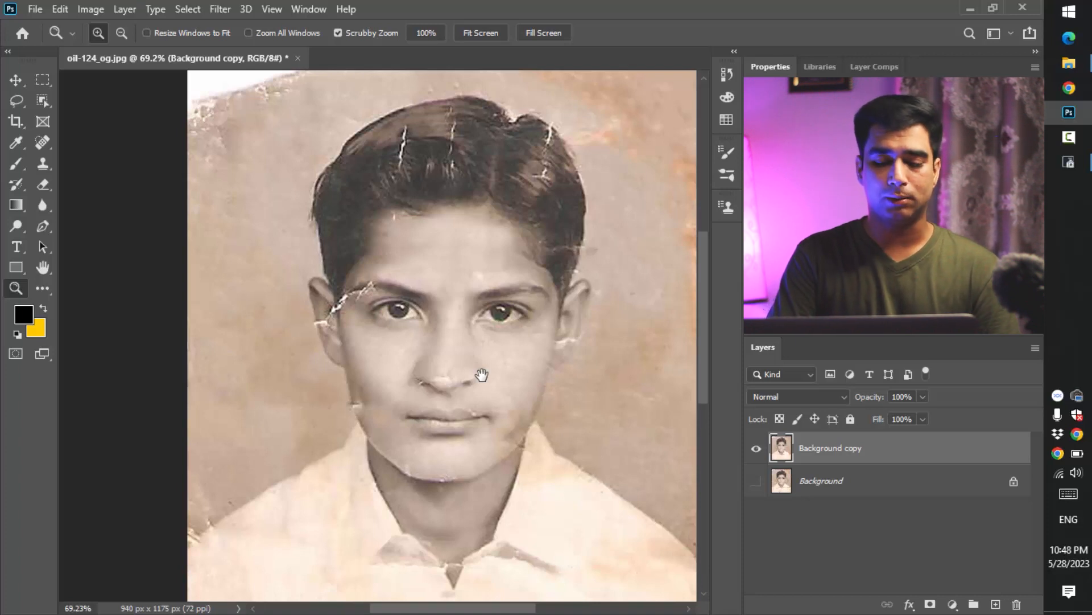
pyautogui.hotkey('ctrl', '0')
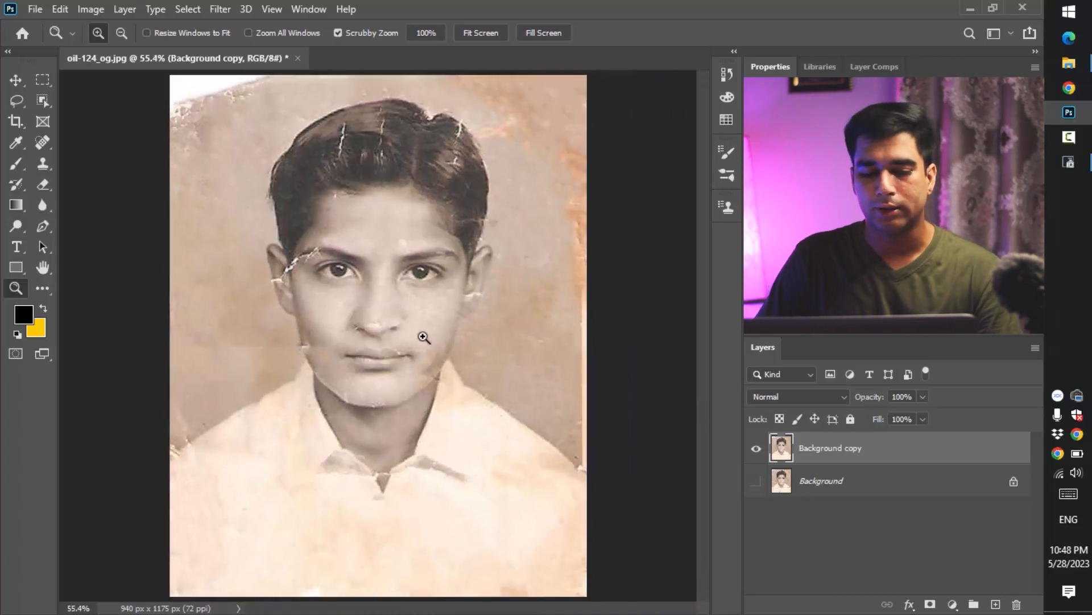
# - Examine the damage along object edges: left shoulder, jaw, ear, hair and the torn upper-left corner
pyautogui.moveTo(151, 461); pyautogui.dragTo(234, 498)
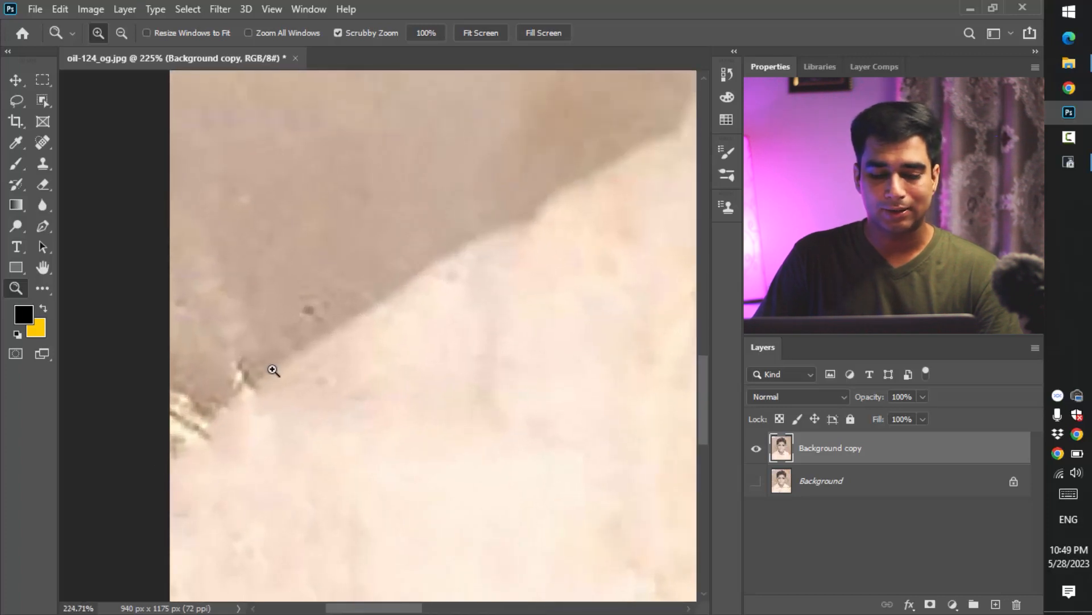
pyautogui.moveTo(616, 167); pyautogui.dragTo(405, 424)
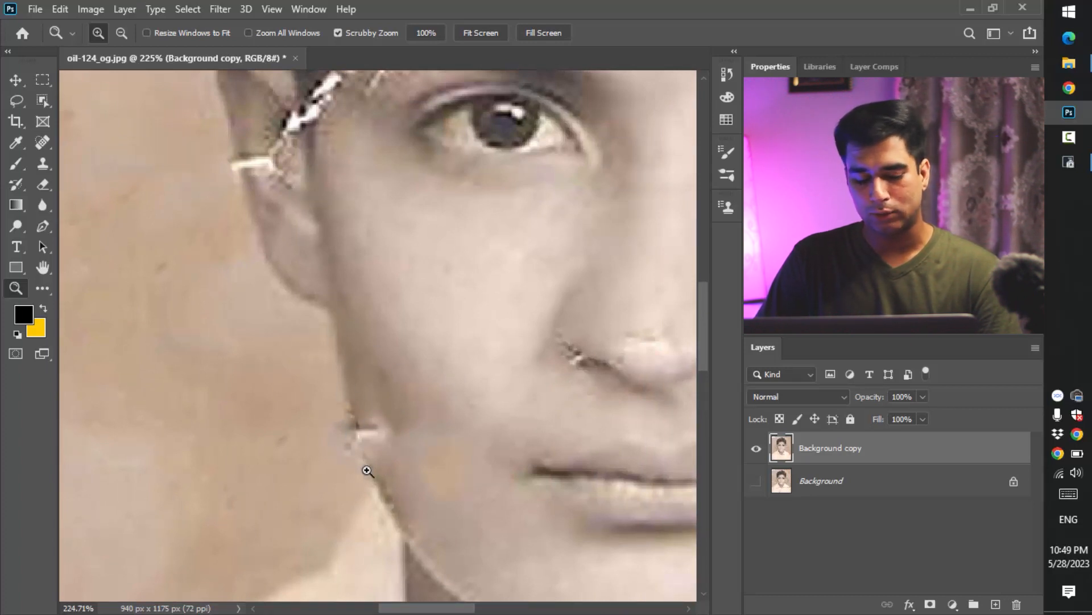
pyautogui.moveTo(329, 180); pyautogui.dragTo(348, 389)
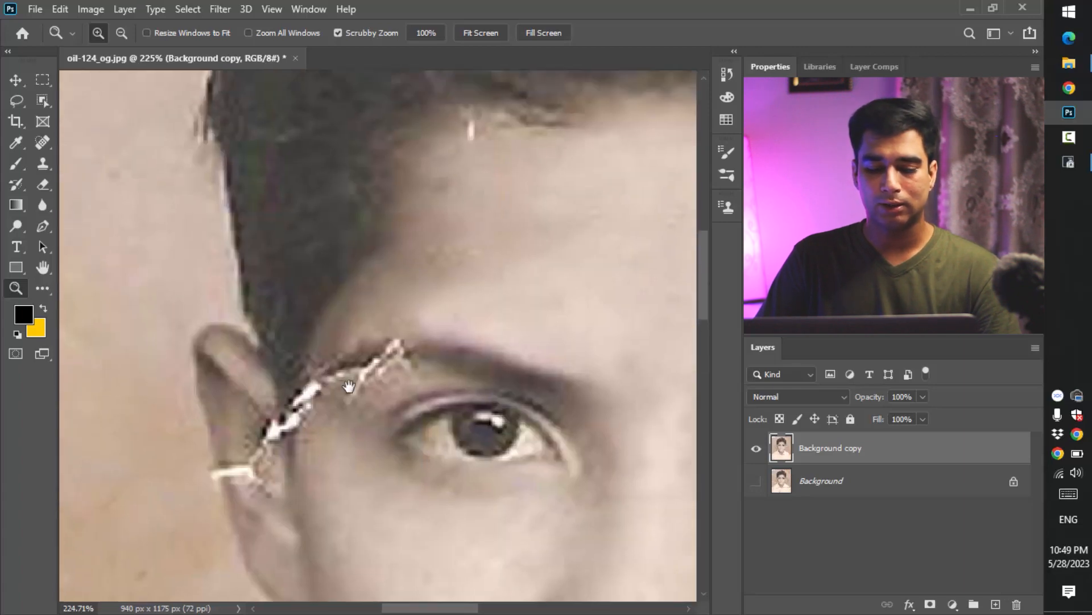
pyautogui.moveTo(565, 219); pyautogui.dragTo(134, 476)
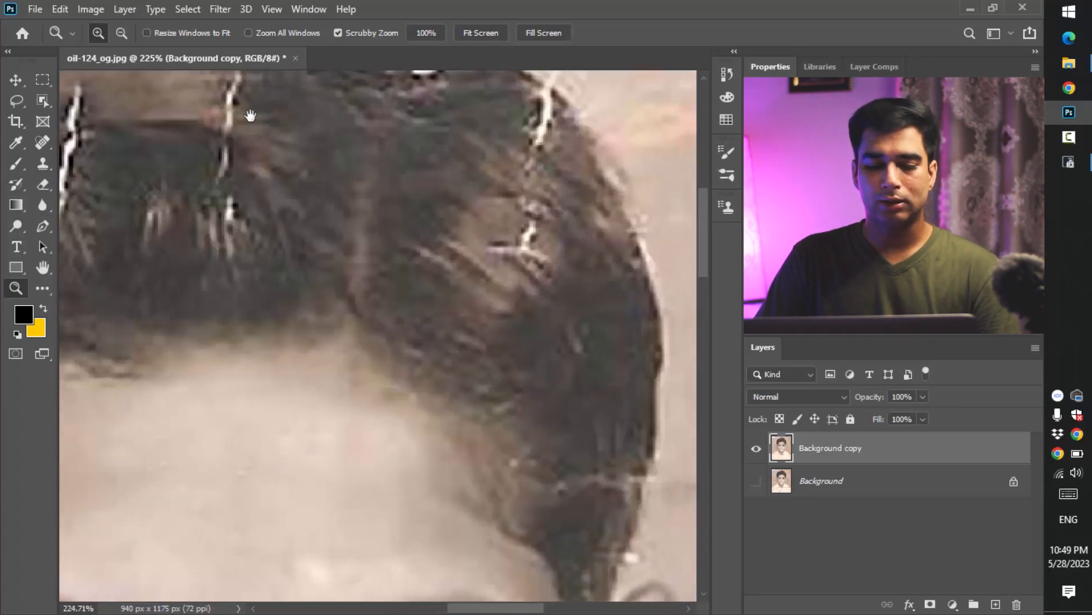
pyautogui.moveTo(247, 113); pyautogui.dragTo(488, 305)
pyautogui.moveTo(543, 356); pyautogui.dragTo(423, 427)
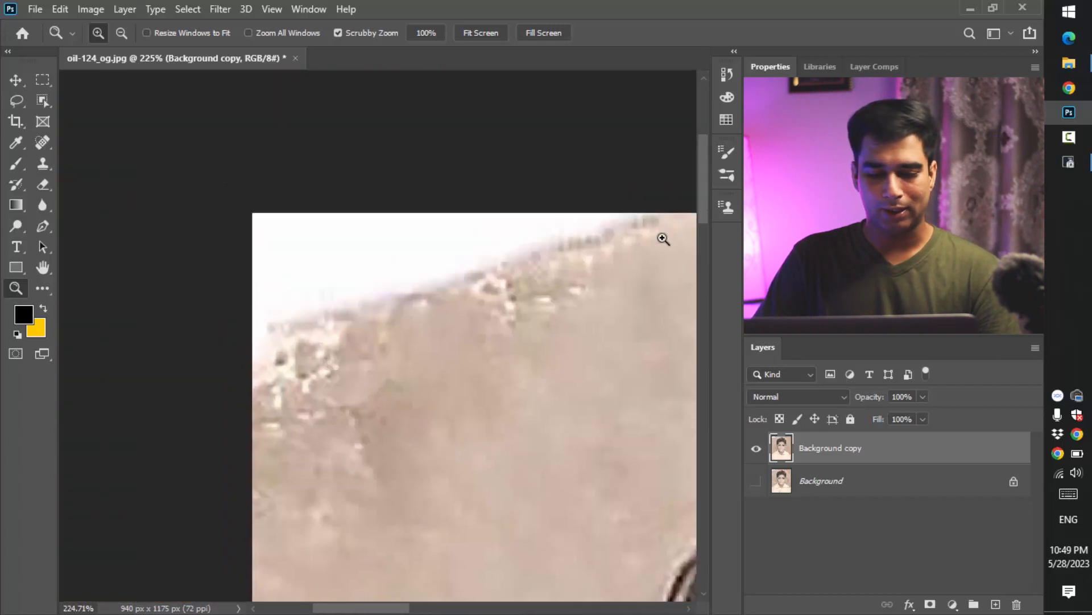
pyautogui.moveTo(533, 303); pyautogui.dragTo(470, 350)
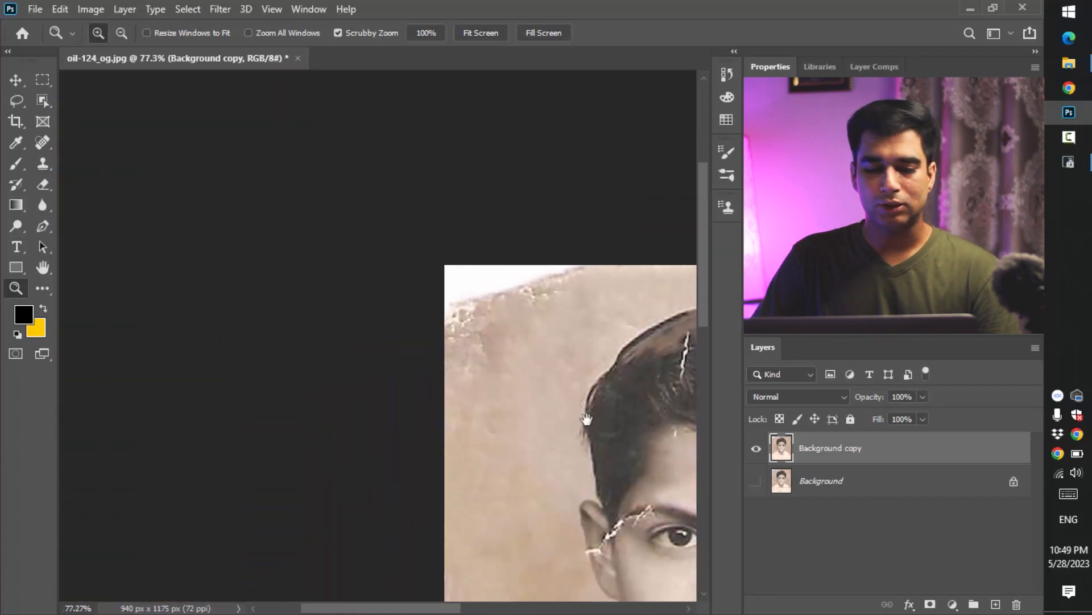
pyautogui.moveTo(599, 426); pyautogui.dragTo(316, 291)
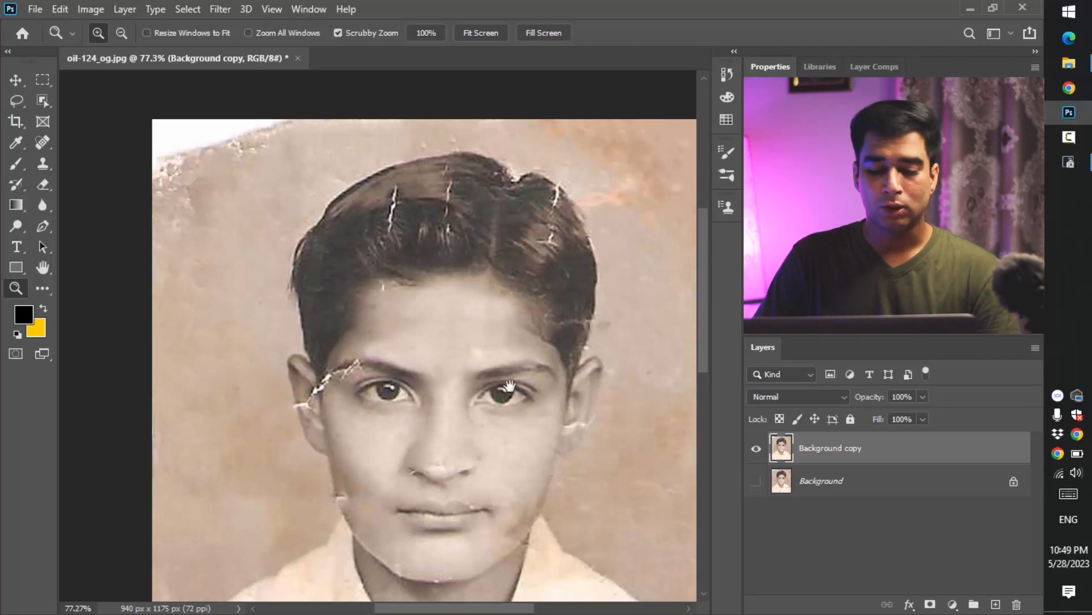
pyautogui.moveTo(509, 387); pyautogui.dragTo(428, 279)
pyautogui.moveTo(599, 453); pyautogui.dragTo(608, 339)
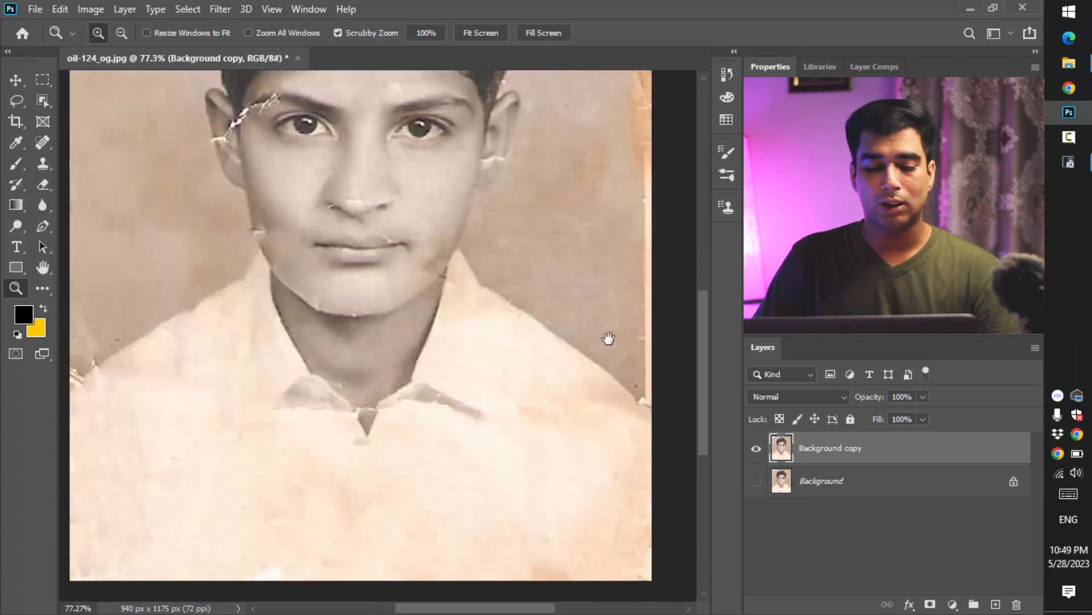
pyautogui.moveTo(215, 251); pyautogui.dragTo(322, 298)
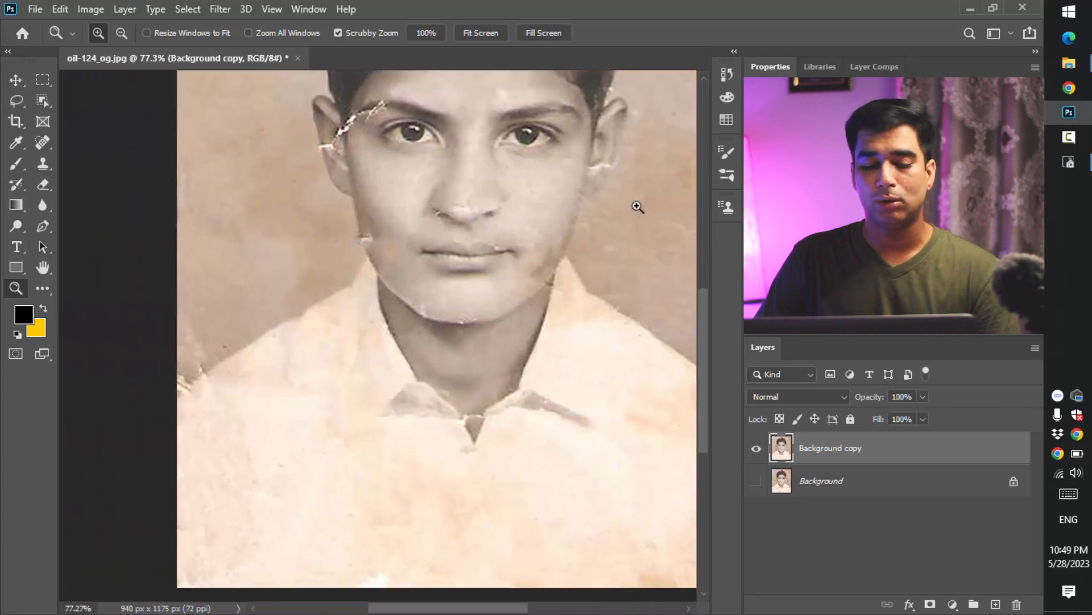
pyautogui.moveTo(626, 214); pyautogui.dragTo(567, 295)
# - Rebuild the torn edge between the left shoulder and the background with the Clone Stamp
pyautogui.moveTo(146, 485); pyautogui.dragTo(384, 417)
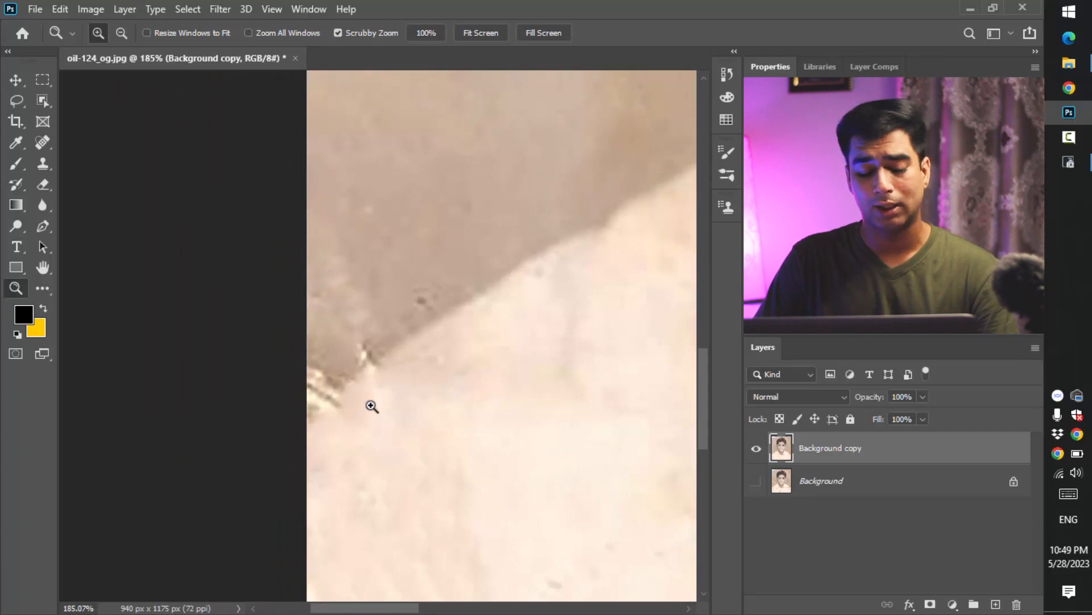
pyautogui.press('s')
pyautogui.moveTo(370, 395); pyautogui.dragTo(335, 394)
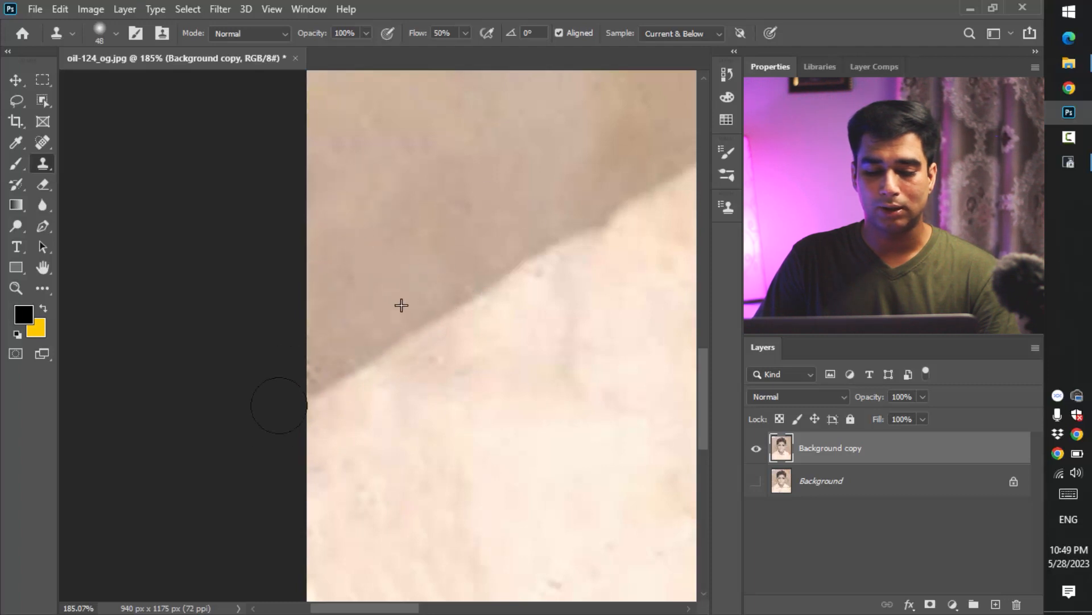
# - Clone clean skin and background over the crack on the left jaw edge, using a 26 px Clone Stamp brush
pyautogui.moveTo(526, 397); pyautogui.dragTo(337, 405)
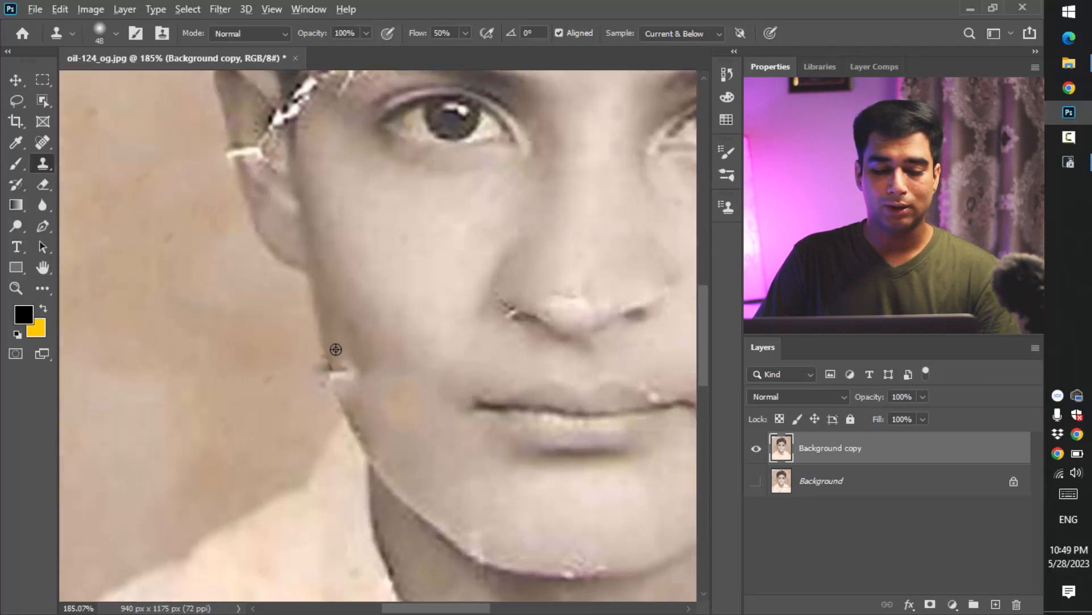
pyautogui.scroll(5, 313, 401)
pyautogui.moveTo(361, 370); pyautogui.dragTo(297, 378)
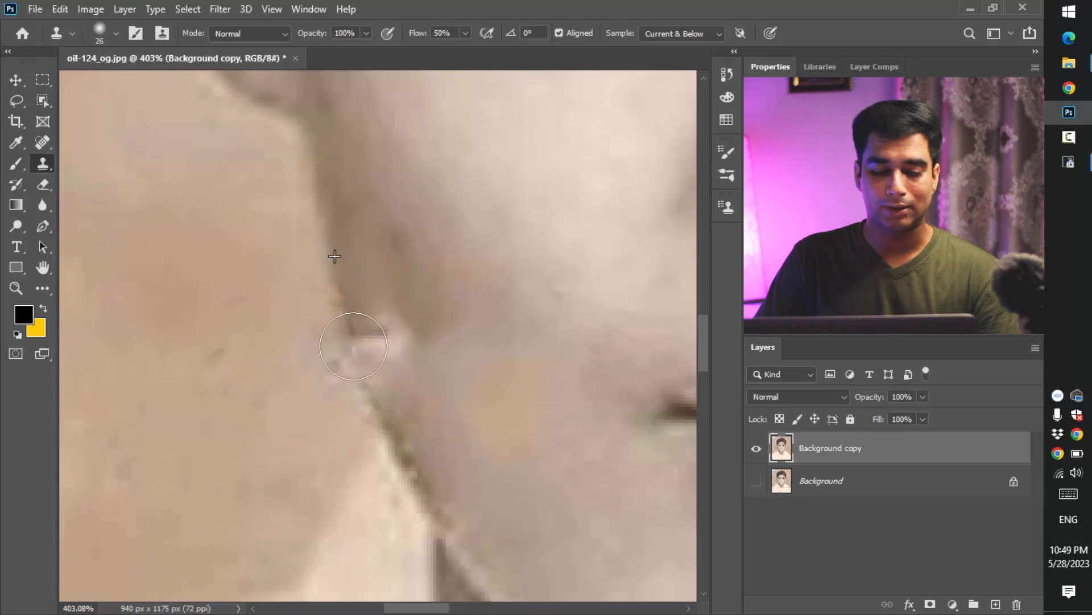
pyautogui.moveTo(365, 362); pyautogui.dragTo(399, 361)
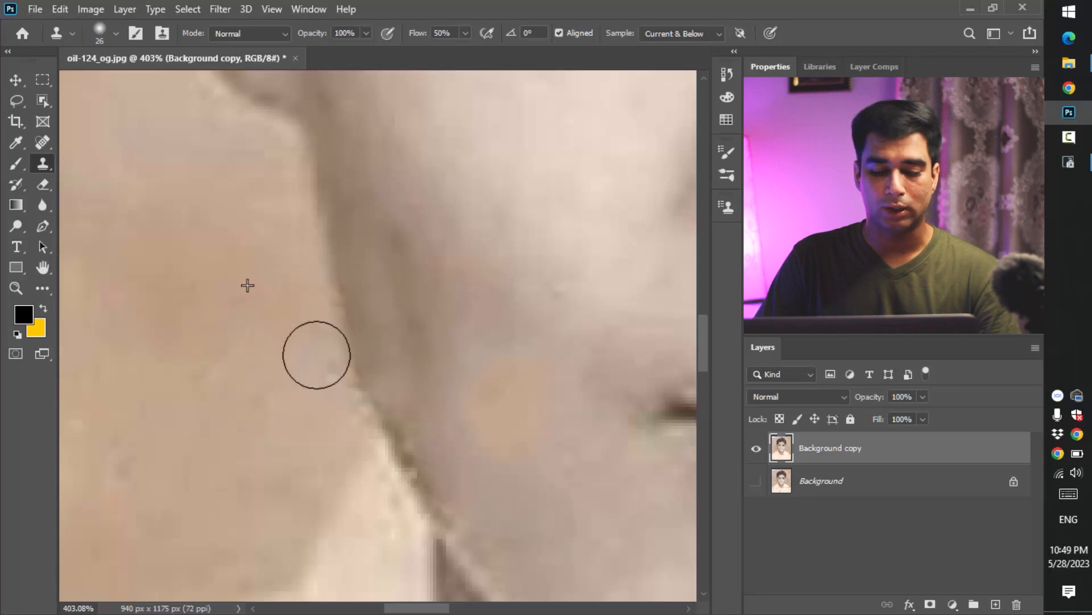
pyautogui.moveTo(435, 344)
pyautogui.mouseDown()
pyautogui.moveTo(403, 232)
pyautogui.moveTo(412, 351)
pyautogui.mouseUp()
pyautogui.moveTo(400, 214); pyautogui.dragTo(370, 160)
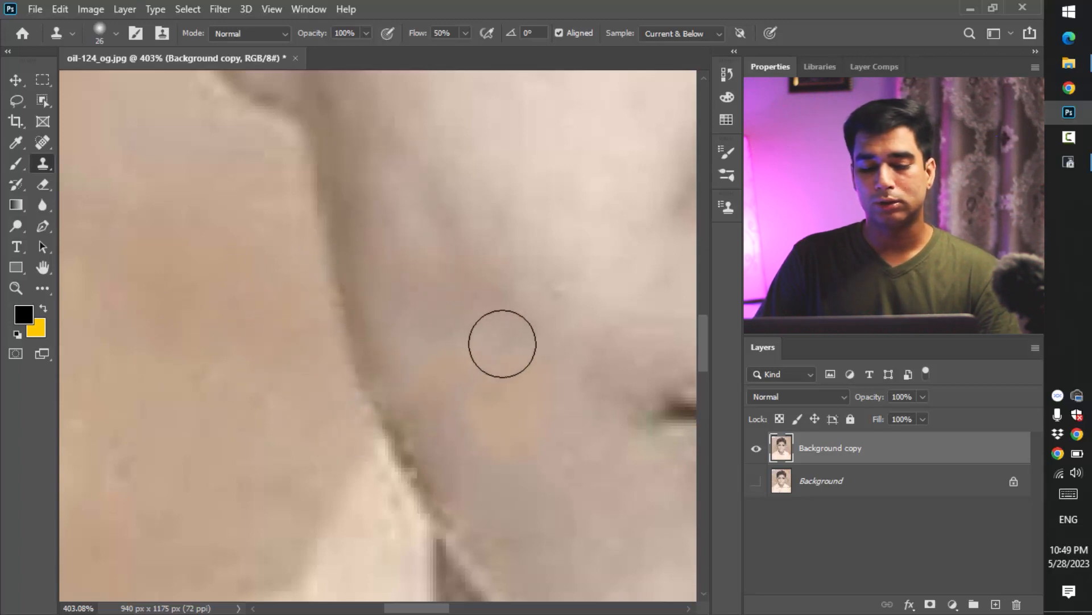
# - Repair the cracked edge of the left nostril with the Clone Stamp, undoing the last unwanted stroke
pyautogui.press('z')
pyautogui.moveTo(501, 298); pyautogui.dragTo(416, 334)
pyautogui.moveTo(584, 290); pyautogui.dragTo(473, 310)
pyautogui.press('s')
pyautogui.moveTo(263, 289)
pyautogui.mouseDown()
pyautogui.moveTo(298, 276)
pyautogui.moveTo(274, 267)
pyautogui.mouseUp()
pyautogui.hotkey('ctrl', 'z')
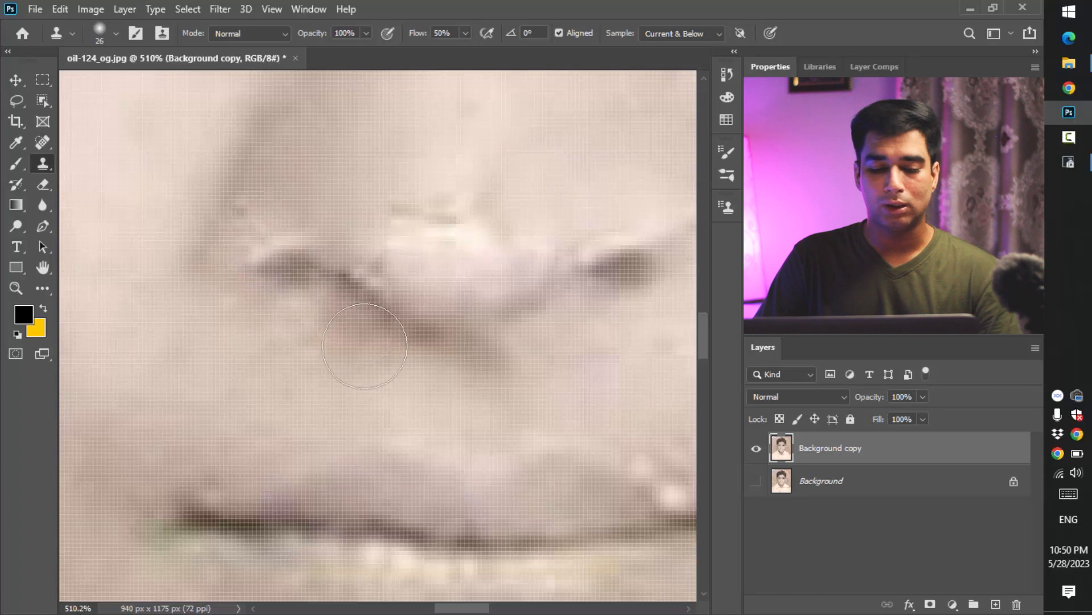
# - Examine the face around the eyes, comparing the crack from the left ear to the eyebrow with the undamaged side
pyautogui.press('z')
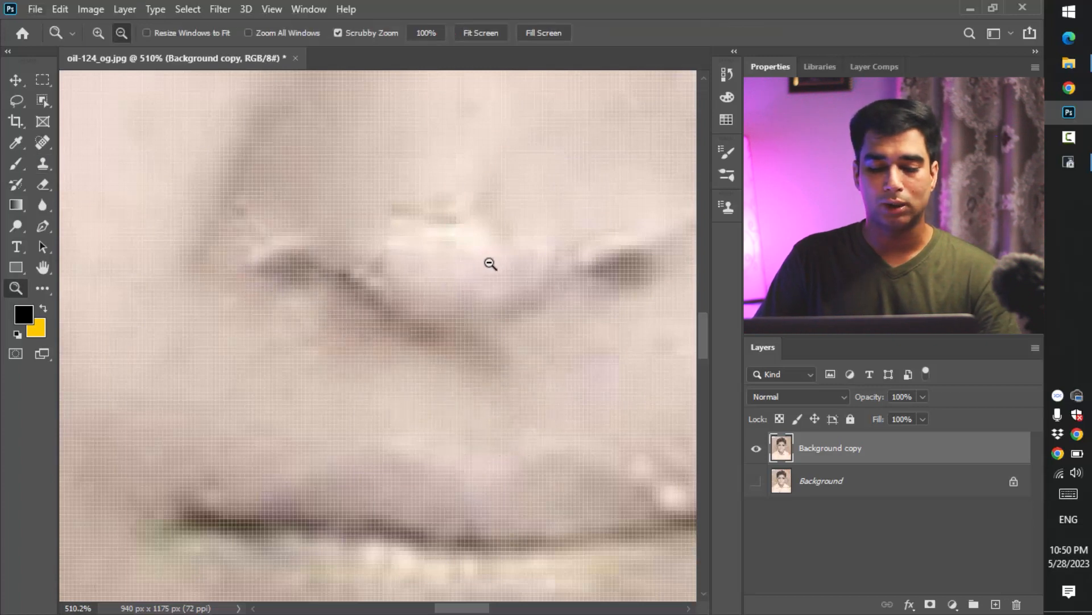
pyautogui.moveTo(489, 262); pyautogui.dragTo(407, 308)
pyautogui.moveTo(545, 290); pyautogui.dragTo(616, 230)
pyautogui.moveTo(604, 451); pyautogui.dragTo(422, 331)
pyautogui.moveTo(508, 228); pyautogui.dragTo(478, 472)
pyautogui.moveTo(441, 190); pyautogui.dragTo(484, 322)
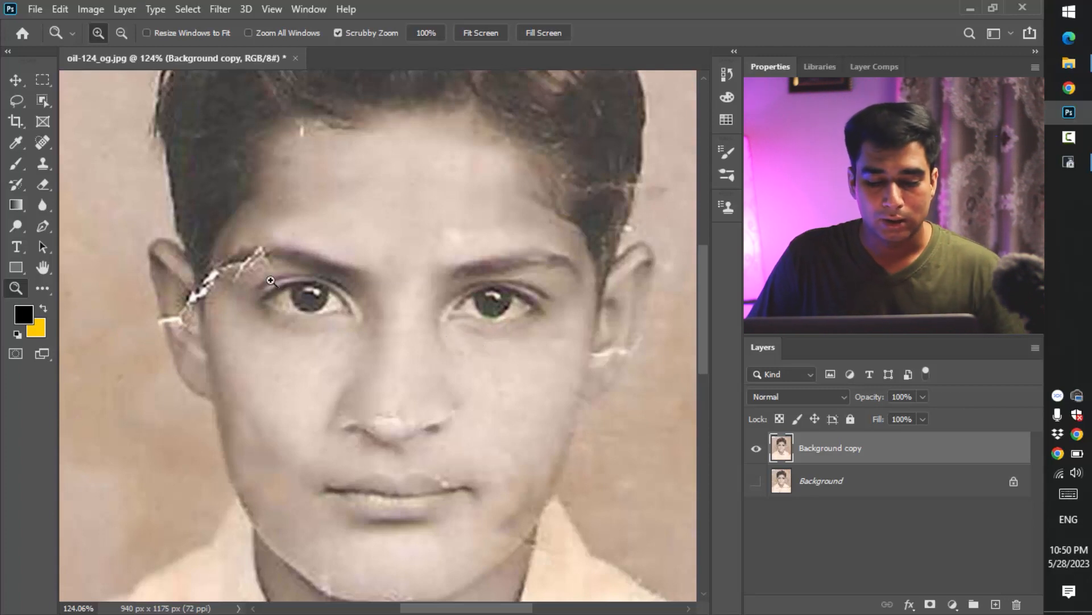
pyautogui.moveTo(372, 273); pyautogui.dragTo(396, 302)
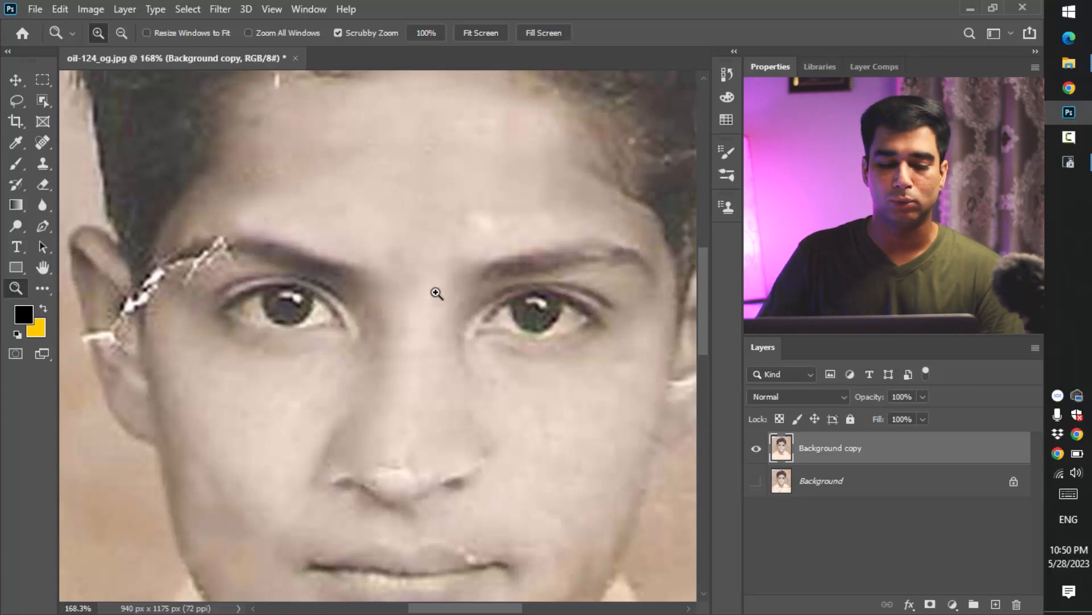
# - Activate the Clone Stamp and check the flip options in the Clone Source settings
pyautogui.press('s')
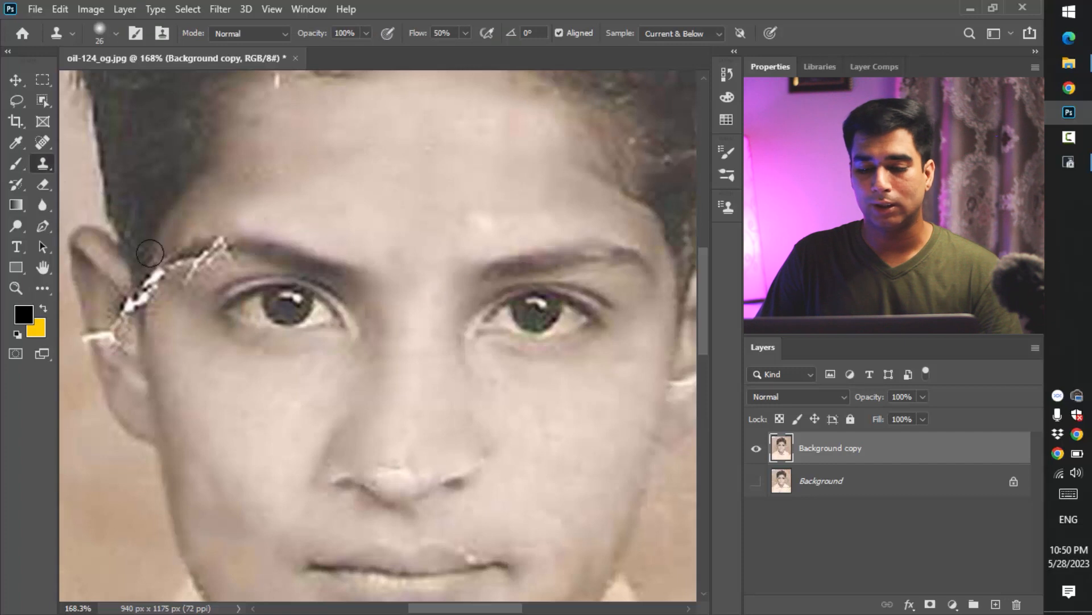
pyautogui.click(727, 208)
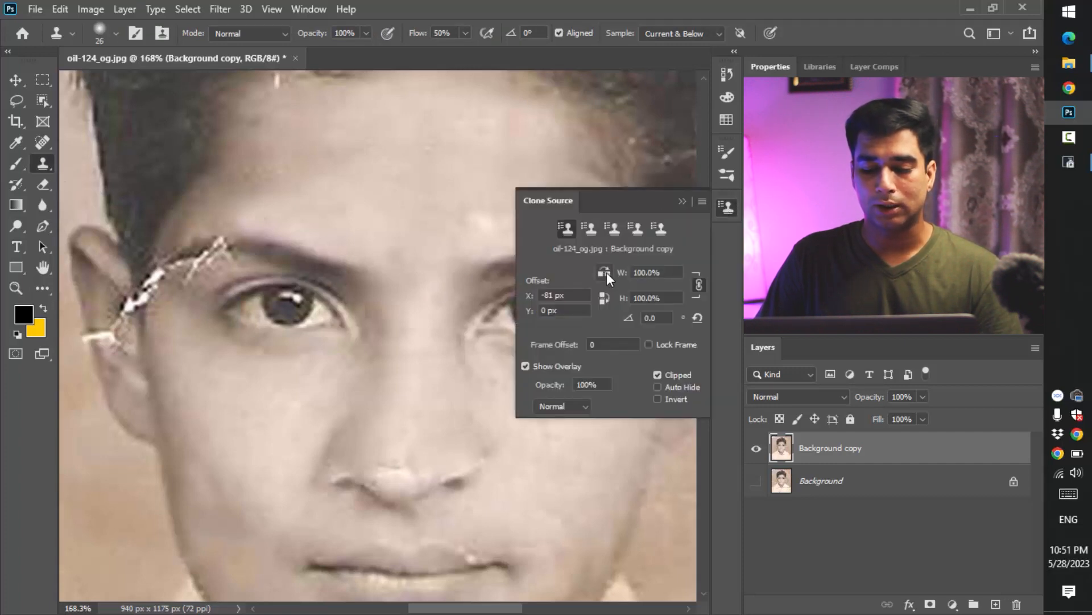
pyautogui.click(727, 206)
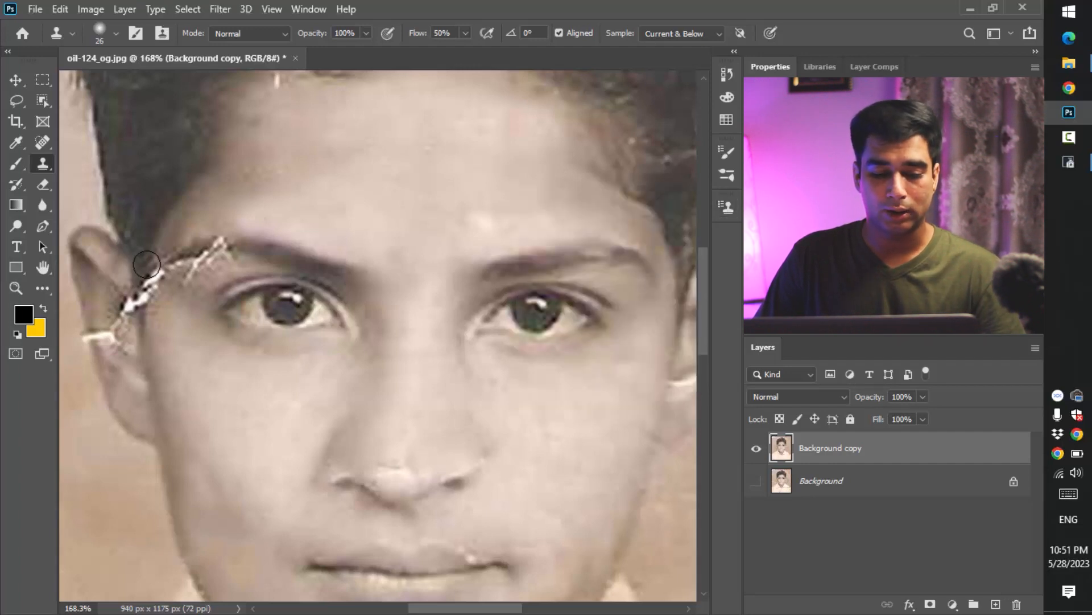
# - Clone the mirrored undamaged eyebrow over the crack across the left eyebrow, checking the horizontal flip in the Clone Source settings
pyautogui.moveTo(164, 272)
pyautogui.mouseDown()
pyautogui.moveTo(165, 259)
pyautogui.moveTo(208, 246)
pyautogui.moveTo(183, 281)
pyautogui.mouseUp()
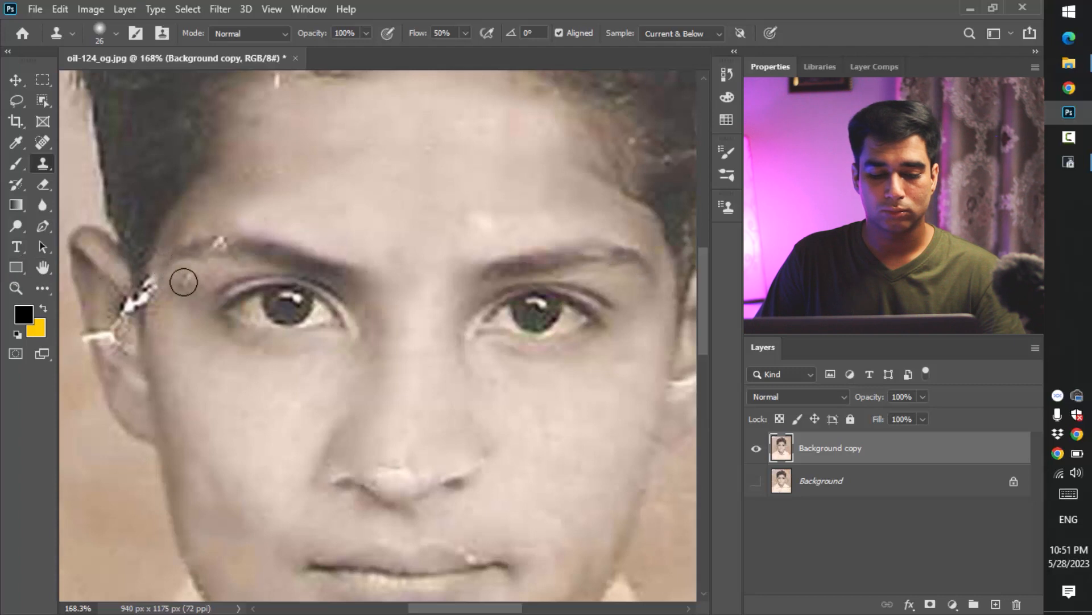
pyautogui.click(723, 208)
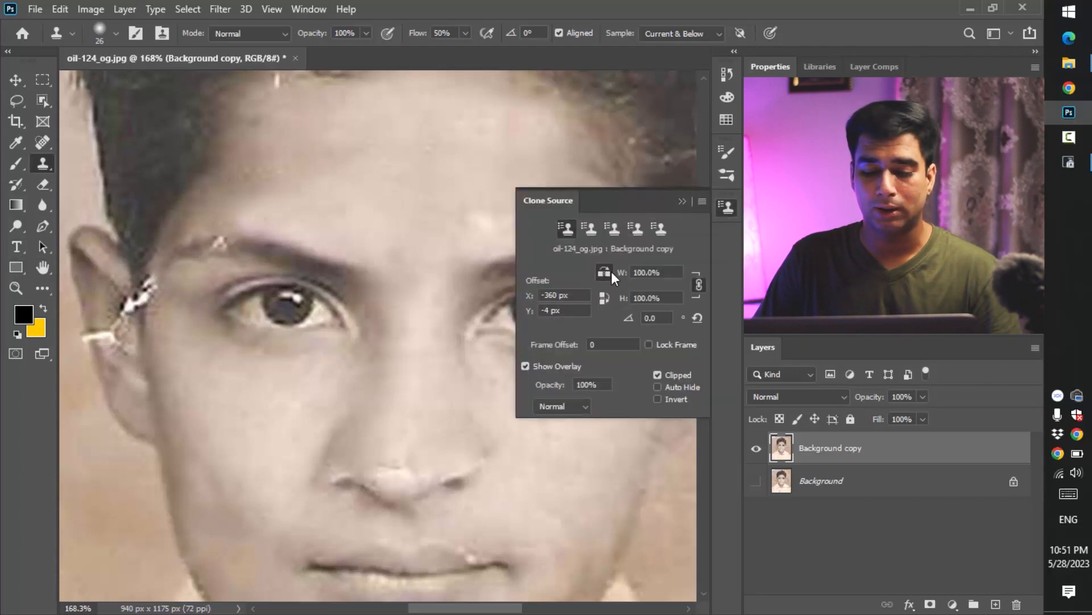
pyautogui.click(717, 210)
# - Clean the crack remnants along the upper edge of the left eyebrow, using a 22 px Clone Stamp brush
pyautogui.hotkey('ctrl', 'space')
pyautogui.moveTo(182, 244)
pyautogui.mouseDown()
pyautogui.moveTo(360, 268)
pyautogui.moveTo(268, 231)
pyautogui.moveTo(283, 232)
pyautogui.moveTo(210, 239)
pyautogui.moveTo(273, 253)
pyautogui.moveTo(273, 235)
pyautogui.moveTo(259, 237)
pyautogui.moveTo(302, 239)
pyautogui.moveTo(234, 202)
pyautogui.moveTo(323, 182)
pyautogui.mouseUp()
pyautogui.hotkey('ctrl', 'z')
pyautogui.moveTo(404, 176); pyautogui.dragTo(421, 179)
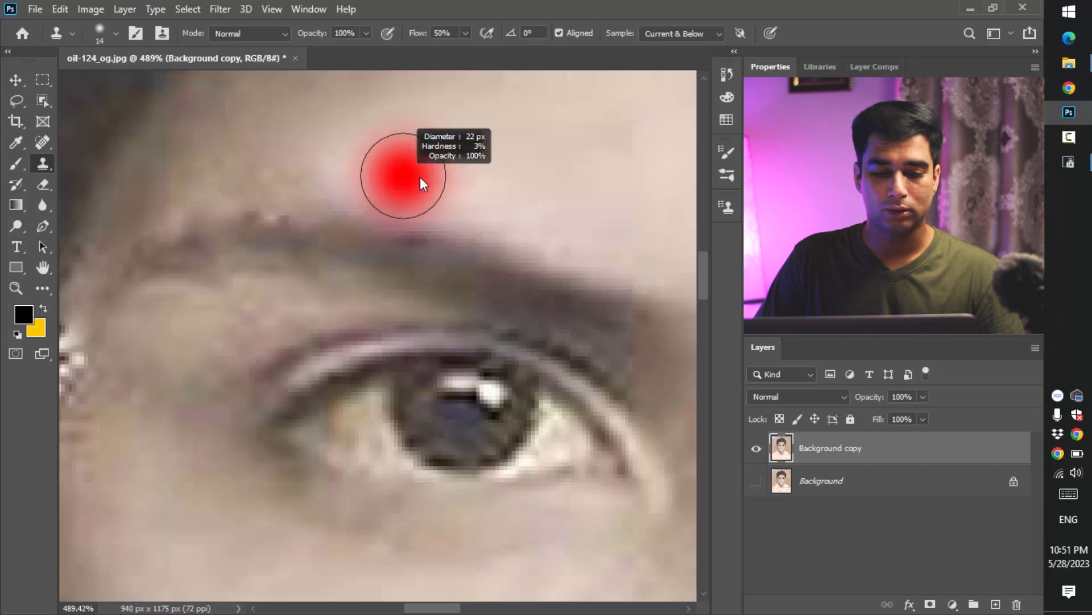
pyautogui.keyDown('alt'); pyautogui.click(297, 100); pyautogui.keyUp('alt')
pyautogui.moveTo(266, 183); pyautogui.dragTo(190, 194)
pyautogui.moveTo(206, 336); pyautogui.dragTo(286, 393)
pyautogui.keyDown('alt'); pyautogui.click(396, 116); pyautogui.keyUp('alt')
pyautogui.moveTo(360, 174)
pyautogui.mouseDown()
pyautogui.moveTo(354, 183)
pyautogui.moveTo(365, 155)
pyautogui.mouseUp()
# - Clone clean skin and hair over the crack at the left temple, beside the sideburn
pyautogui.moveTo(213, 484); pyautogui.dragTo(332, 341)
pyautogui.keyDown('alt'); pyautogui.click(274, 167); pyautogui.keyUp('alt')
pyautogui.moveTo(256, 253)
pyautogui.mouseDown()
pyautogui.moveTo(251, 328)
pyautogui.moveTo(266, 283)
pyautogui.moveTo(234, 347)
pyautogui.moveTo(234, 318)
pyautogui.moveTo(236, 361)
pyautogui.mouseUp()
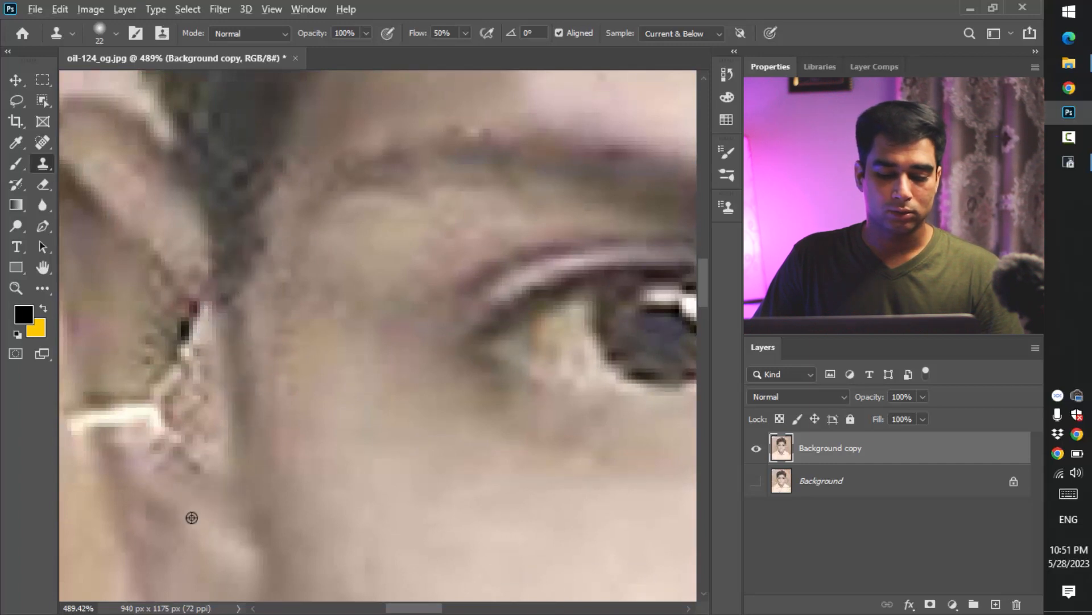
# - Repair the crack across the left ear, cloning clean ear texture over its inner part and rebuilding the outer edge
pyautogui.keyDown('alt'); pyautogui.click(161, 470); pyautogui.keyUp('alt')
pyautogui.moveTo(108, 423)
pyautogui.mouseDown()
pyautogui.moveTo(153, 418)
pyautogui.moveTo(132, 398)
pyautogui.moveTo(152, 408)
pyautogui.mouseUp()
pyautogui.keyDown('alt'); pyautogui.click(120, 309); pyautogui.keyUp('alt')
pyautogui.keyDown('alt'); pyautogui.click(117, 316); pyautogui.keyUp('alt')
pyautogui.moveTo(145, 335); pyautogui.dragTo(155, 377)
pyautogui.keyDown('alt'); pyautogui.click(153, 337); pyautogui.keyUp('alt')
pyautogui.moveTo(178, 341)
pyautogui.mouseDown()
pyautogui.moveTo(165, 319)
pyautogui.moveTo(172, 371)
pyautogui.mouseUp()
pyautogui.click(197, 472)
pyautogui.moveTo(189, 426); pyautogui.dragTo(307, 413)
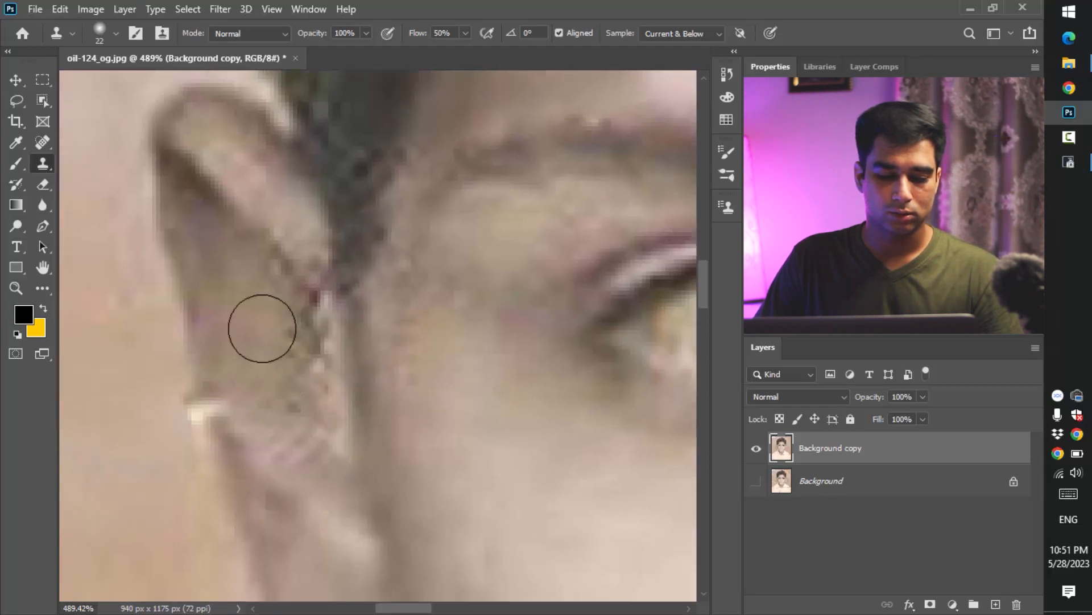
pyautogui.keyDown('alt'); pyautogui.click(190, 292); pyautogui.keyUp('alt')
pyautogui.moveTo(198, 419); pyautogui.dragTo(202, 409)
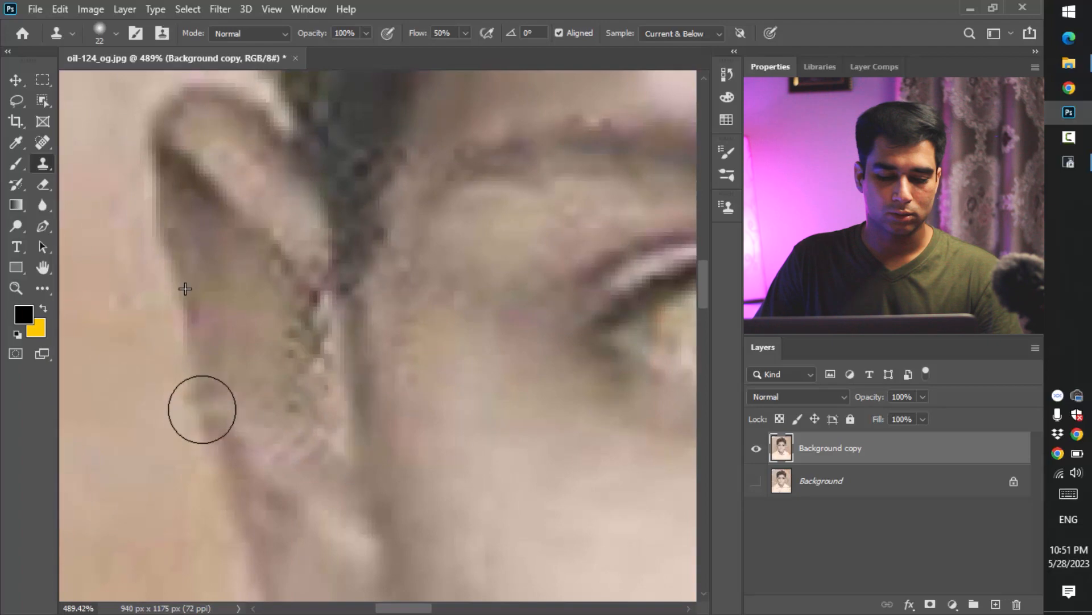
# - Clone clean skin and background over the white crack at the right earlobe, using an 11 px Clone Stamp brush
pyautogui.press('z')
pyautogui.moveTo(483, 334); pyautogui.dragTo(348, 387)
pyautogui.moveTo(543, 264); pyautogui.dragTo(277, 355)
pyautogui.moveTo(478, 468); pyautogui.dragTo(446, 367)
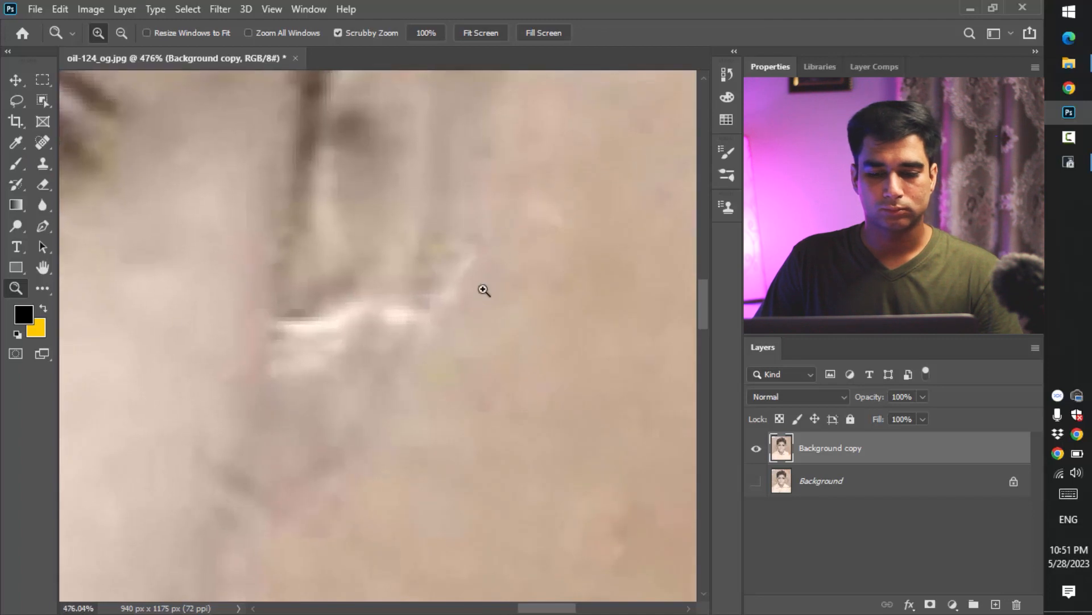
pyautogui.moveTo(501, 225); pyautogui.dragTo(415, 228)
pyautogui.moveTo(509, 190); pyautogui.dragTo(469, 312)
pyautogui.moveTo(476, 384)
pyautogui.mouseDown()
pyautogui.moveTo(500, 409)
pyautogui.moveTo(513, 407)
pyautogui.mouseUp()
pyautogui.press('s')
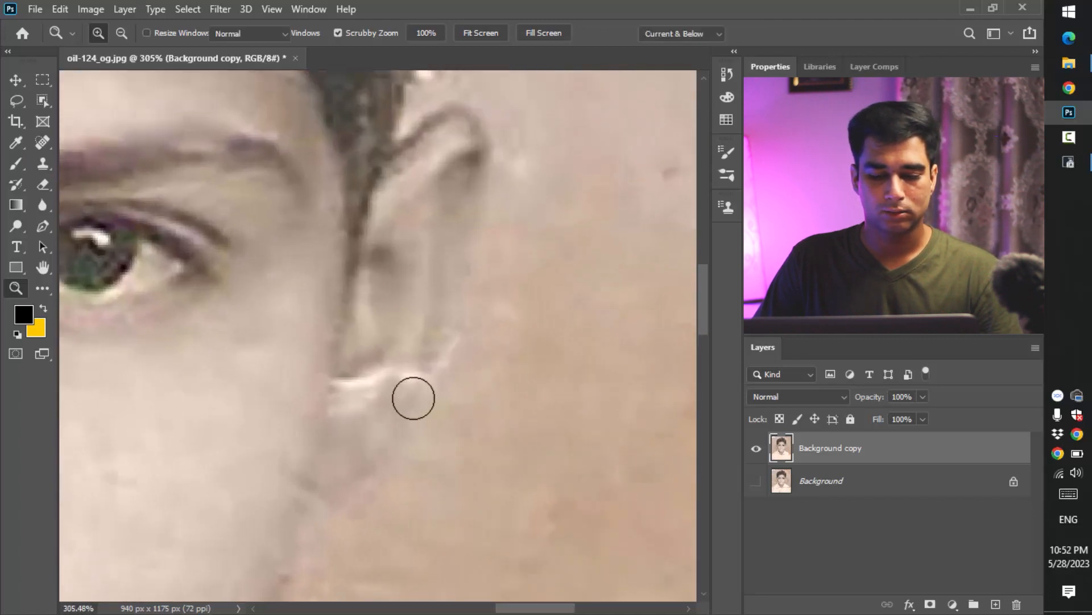
pyautogui.moveTo(358, 406); pyautogui.dragTo(347, 406)
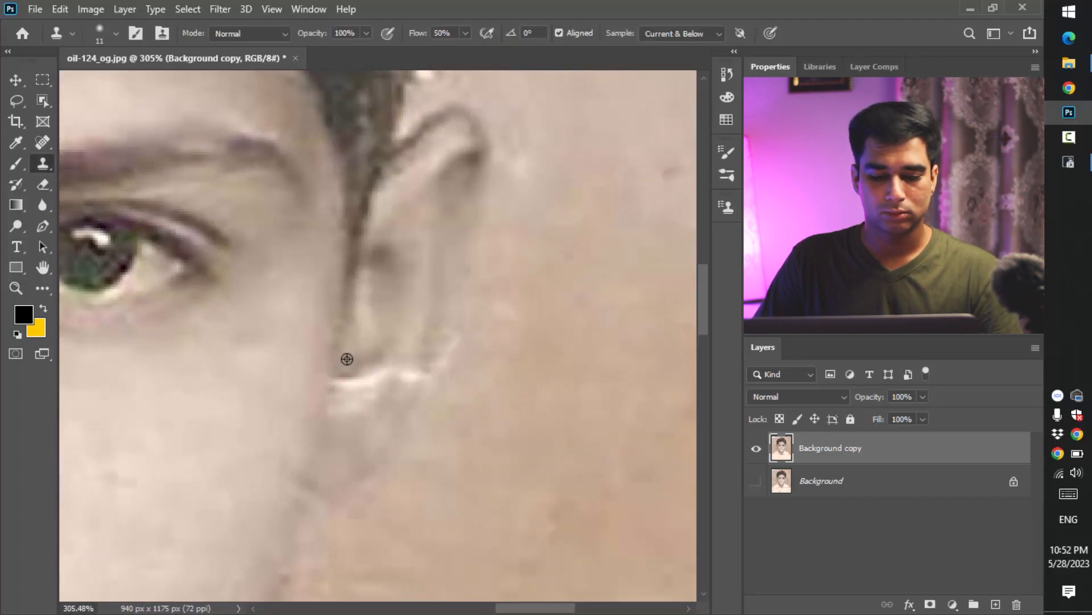
pyautogui.moveTo(415, 374); pyautogui.dragTo(400, 382)
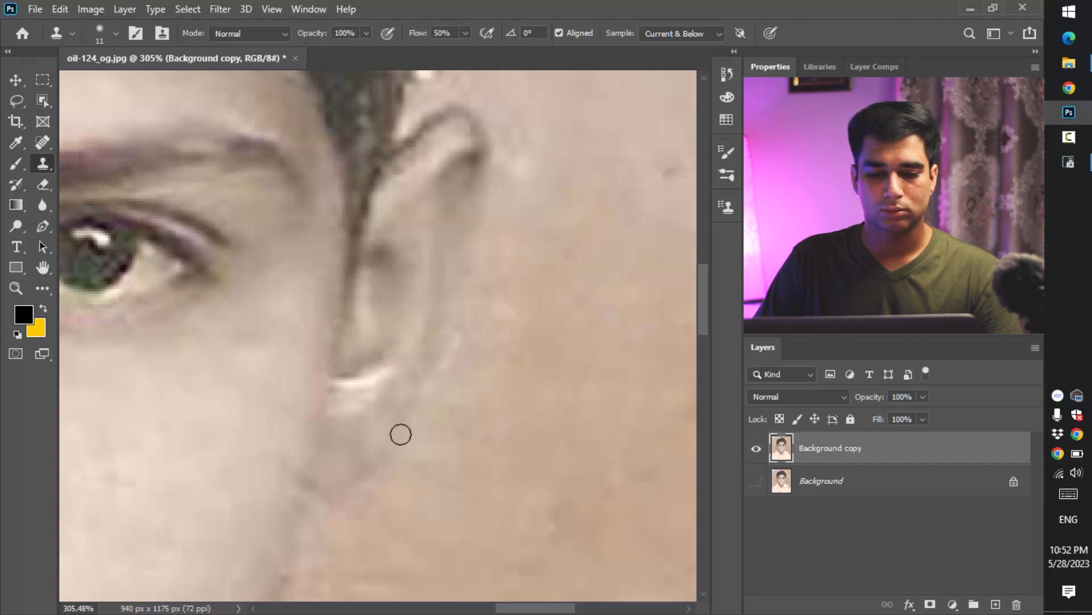
pyautogui.moveTo(423, 374); pyautogui.dragTo(427, 412)
pyautogui.moveTo(439, 370); pyautogui.dragTo(495, 283)
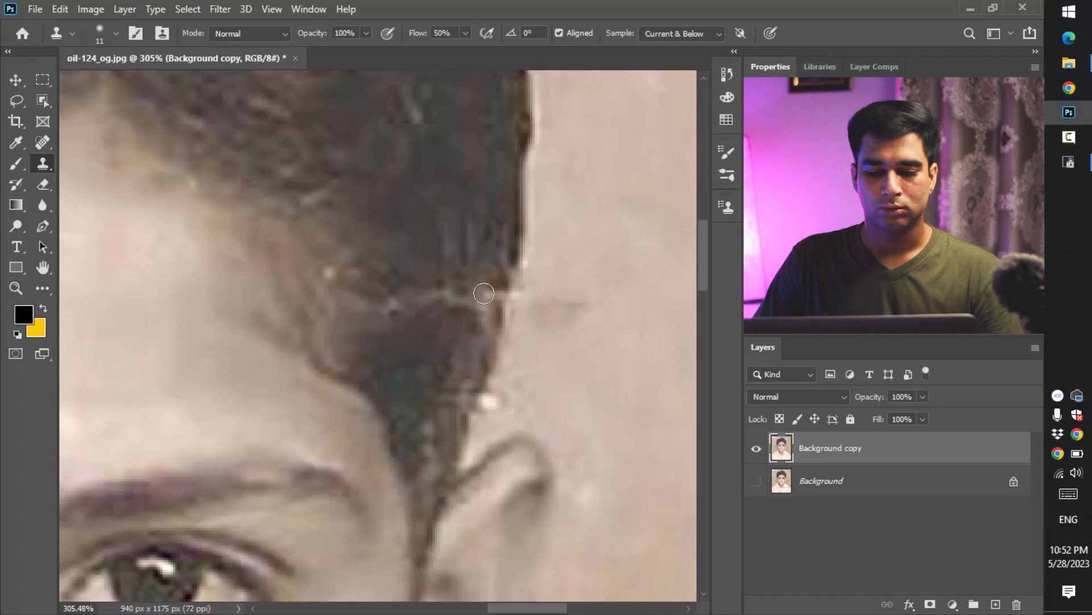
# - Clone dark hair over the crack above the right ear with a 24 px Clone Stamp brush, undoing the unwanted strokes
pyautogui.moveTo(439, 224); pyautogui.dragTo(519, 241)
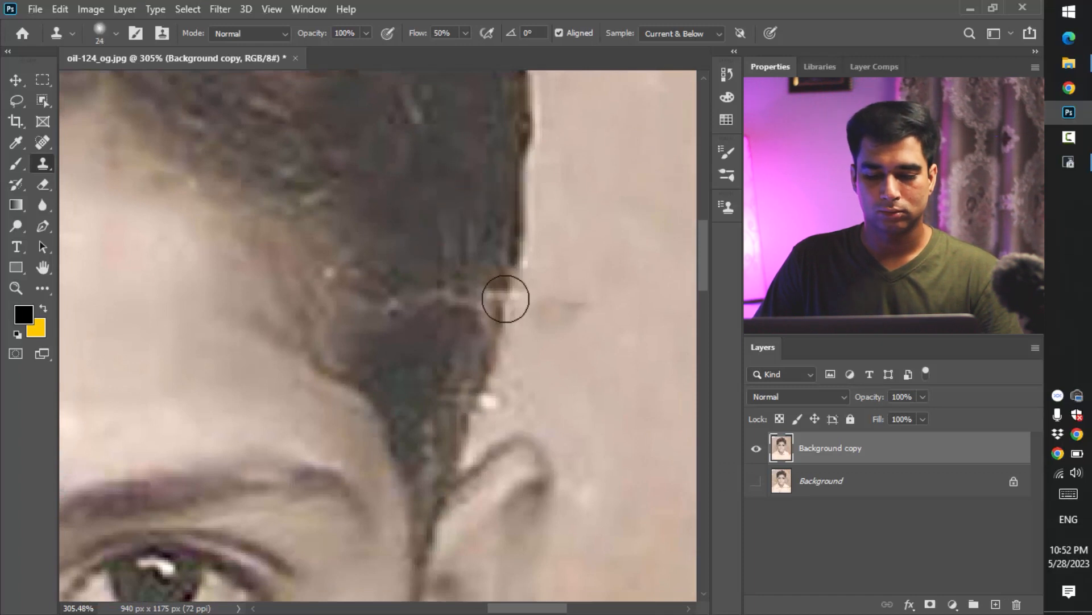
pyautogui.moveTo(505, 313)
pyautogui.mouseDown()
pyautogui.moveTo(518, 255)
pyautogui.moveTo(508, 305)
pyautogui.moveTo(516, 269)
pyautogui.moveTo(481, 326)
pyautogui.moveTo(482, 302)
pyautogui.moveTo(425, 296)
pyautogui.mouseUp()
pyautogui.hotkey('ctrl', 'z')
pyautogui.hotkey('ctrl', 'z')
pyautogui.keyDown('alt'); pyautogui.click(487, 228); pyautogui.keyUp('alt')
pyautogui.click(505, 418)
pyautogui.hotkey('ctrl', 'z')
# - Clone clean background over the crack end and white spot along the hair edge above the right ear
pyautogui.keyDown('alt'); pyautogui.click(615, 370); pyautogui.keyUp('alt')
pyautogui.moveTo(585, 306); pyautogui.dragTo(573, 276)
pyautogui.keyDown('alt'); pyautogui.click(552, 333); pyautogui.keyUp('alt')
pyautogui.click(504, 420)
pyautogui.moveTo(504, 420); pyautogui.dragTo(517, 375)
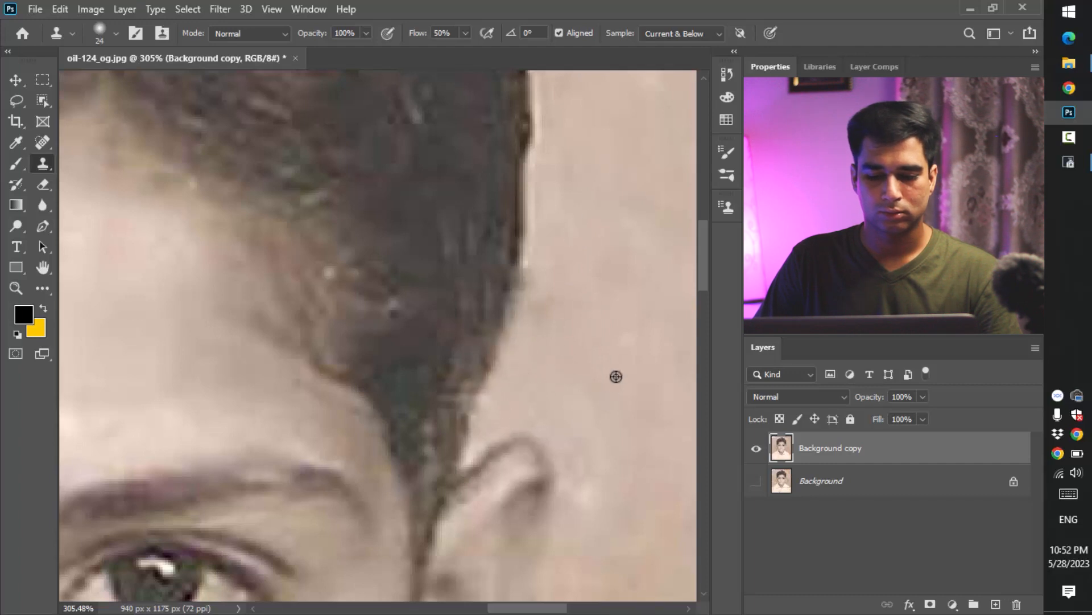
pyautogui.moveTo(544, 291); pyautogui.dragTo(494, 380)
# - Clone clean hair over the remaining light specks and crack traces inside the hair on the right side
pyautogui.keyDown('alt'); pyautogui.click(314, 378); pyautogui.keyUp('alt')
pyautogui.moveTo(338, 400)
pyautogui.mouseDown()
pyautogui.moveTo(389, 413)
pyautogui.moveTo(382, 394)
pyautogui.moveTo(392, 378)
pyautogui.moveTo(401, 401)
pyautogui.moveTo(367, 398)
pyautogui.moveTo(373, 421)
pyautogui.moveTo(396, 424)
pyautogui.mouseUp()
pyautogui.keyDown('alt'); pyautogui.click(362, 385); pyautogui.keyUp('alt')
pyautogui.keyDown('alt'); pyautogui.click(342, 401); pyautogui.keyUp('alt')
pyautogui.keyDown('alt'); pyautogui.click(362, 307); pyautogui.keyUp('alt')
pyautogui.moveTo(382, 299)
pyautogui.mouseDown()
pyautogui.moveTo(400, 237)
pyautogui.moveTo(389, 224)
pyautogui.moveTo(405, 212)
pyautogui.moveTo(384, 194)
pyautogui.moveTo(415, 213)
pyautogui.moveTo(381, 198)
pyautogui.mouseUp()
pyautogui.keyDown('alt'); pyautogui.click(362, 218); pyautogui.keyUp('alt')
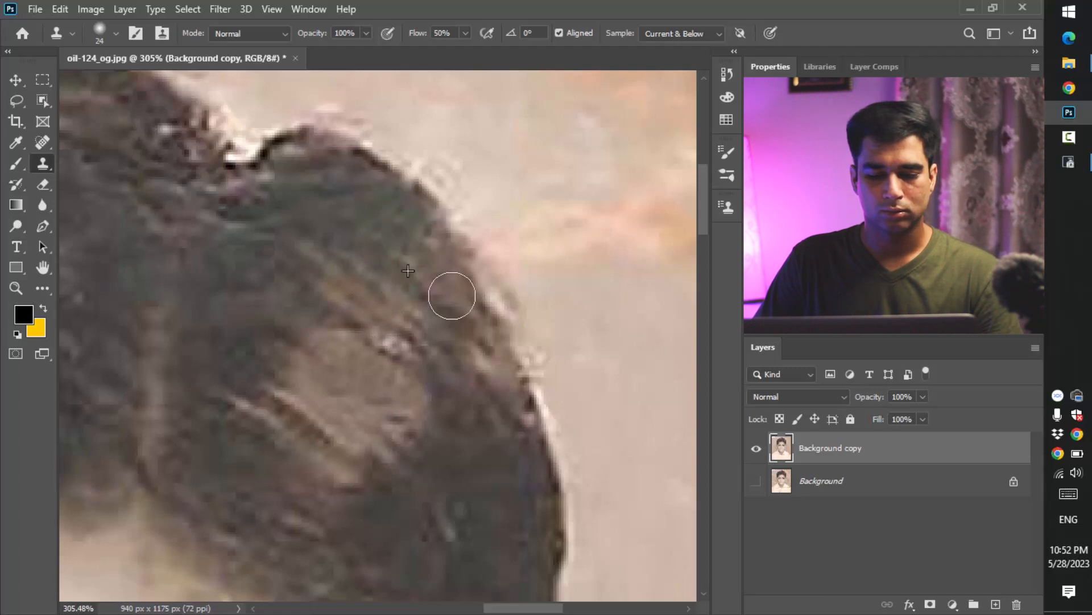
# - Clean the white marks along the upper right hair outline and the notch at the crown, cloning background and hair
pyautogui.keyDown('alt'); pyautogui.click(638, 401); pyautogui.keyUp('alt')
pyautogui.moveTo(549, 347)
pyautogui.mouseDown()
pyautogui.moveTo(474, 207)
pyautogui.moveTo(415, 137)
pyautogui.mouseUp()
pyautogui.moveTo(424, 255)
pyautogui.mouseDown()
pyautogui.moveTo(587, 403)
pyautogui.moveTo(515, 376)
pyautogui.mouseUp()
pyautogui.moveTo(450, 333)
pyautogui.mouseDown()
pyautogui.moveTo(548, 383)
pyautogui.moveTo(502, 373)
pyautogui.mouseUp()
pyautogui.moveTo(283, 360); pyautogui.dragTo(390, 242)
pyautogui.moveTo(419, 326)
pyautogui.mouseDown()
pyautogui.moveTo(373, 318)
pyautogui.moveTo(387, 256)
pyautogui.moveTo(367, 182)
pyautogui.mouseUp()
pyautogui.keyDown('alt'); pyautogui.click(417, 488); pyautogui.keyUp('alt')
pyautogui.moveTo(375, 405)
pyautogui.mouseDown()
pyautogui.moveTo(371, 486)
pyautogui.moveTo(319, 435)
pyautogui.moveTo(261, 432)
pyautogui.moveTo(256, 378)
pyautogui.moveTo(366, 361)
pyautogui.moveTo(364, 376)
pyautogui.moveTo(425, 374)
pyautogui.moveTo(620, 330)
pyautogui.mouseUp()
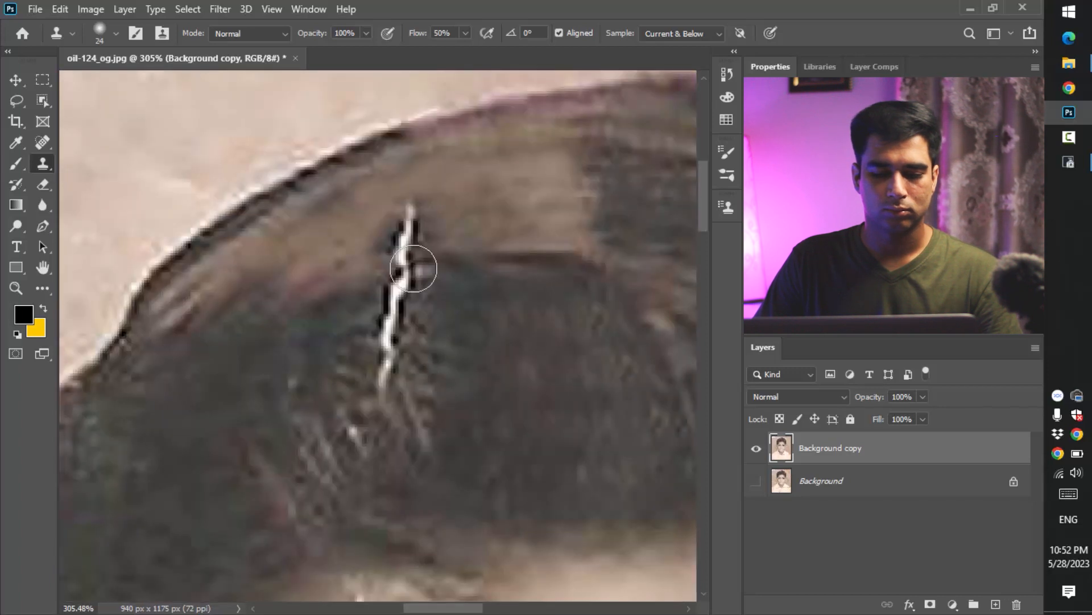
# - Clone surrounding hair over the white vertical crack in the upper left part of the hair
pyautogui.moveTo(401, 271)
pyautogui.mouseDown()
pyautogui.moveTo(400, 212)
pyautogui.moveTo(447, 210)
pyautogui.mouseUp()
pyautogui.keyDown('alt'); pyautogui.click(496, 307); pyautogui.keyUp('alt')
pyautogui.moveTo(429, 292)
pyautogui.mouseDown()
pyautogui.moveTo(408, 298)
pyautogui.moveTo(417, 309)
pyautogui.moveTo(379, 305)
pyautogui.moveTo(402, 342)
pyautogui.moveTo(378, 373)
pyautogui.moveTo(359, 461)
pyautogui.mouseUp()
# - Fill the torn white upper-left corner of the photo with cloned background, using a 69 px Clone Stamp brush
pyautogui.press('z')
pyautogui.moveTo(381, 250); pyautogui.dragTo(287, 422)
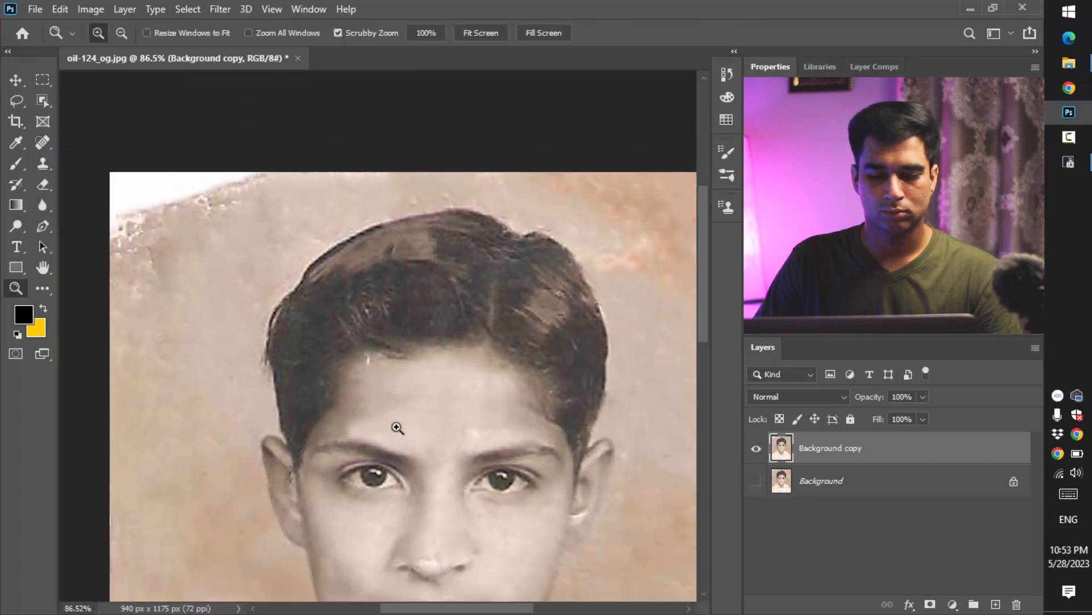
pyautogui.moveTo(412, 396); pyautogui.dragTo(342, 238)
pyautogui.moveTo(419, 230); pyautogui.dragTo(393, 295)
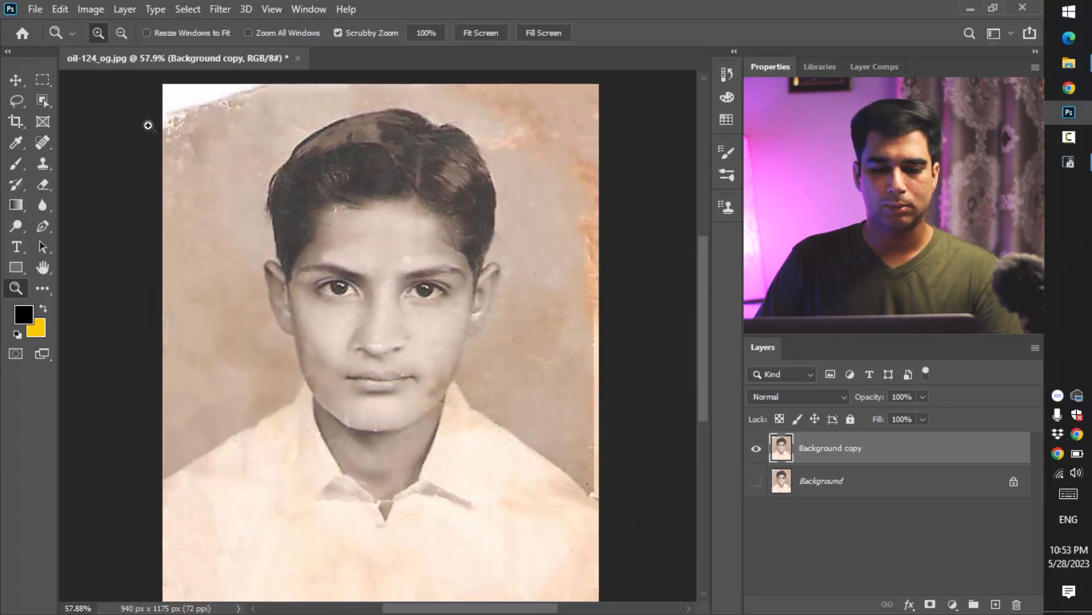
pyautogui.moveTo(282, 140); pyautogui.dragTo(292, 182)
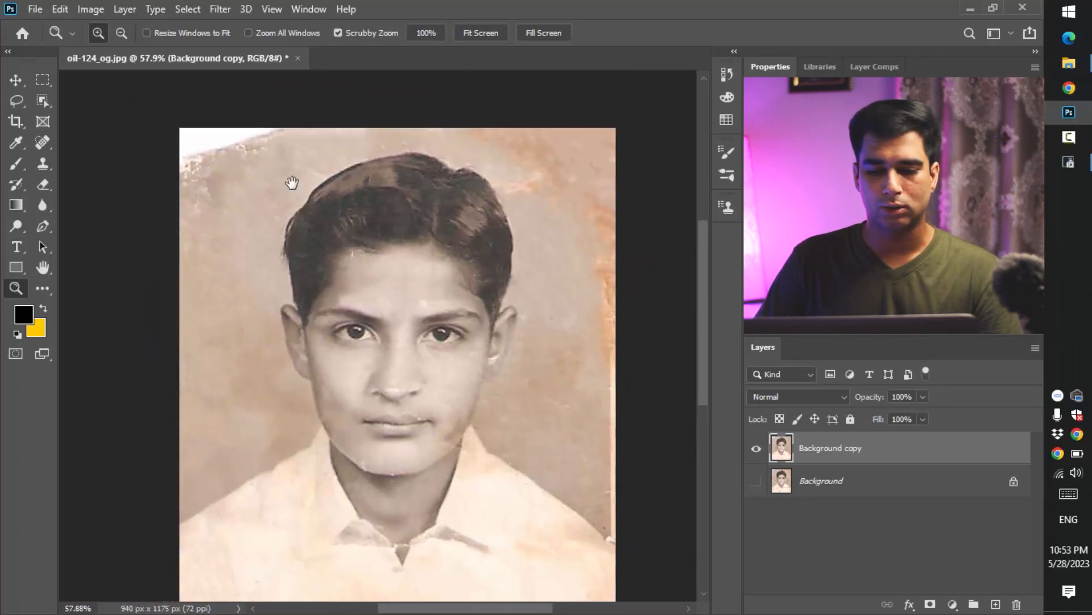
pyautogui.press('s')
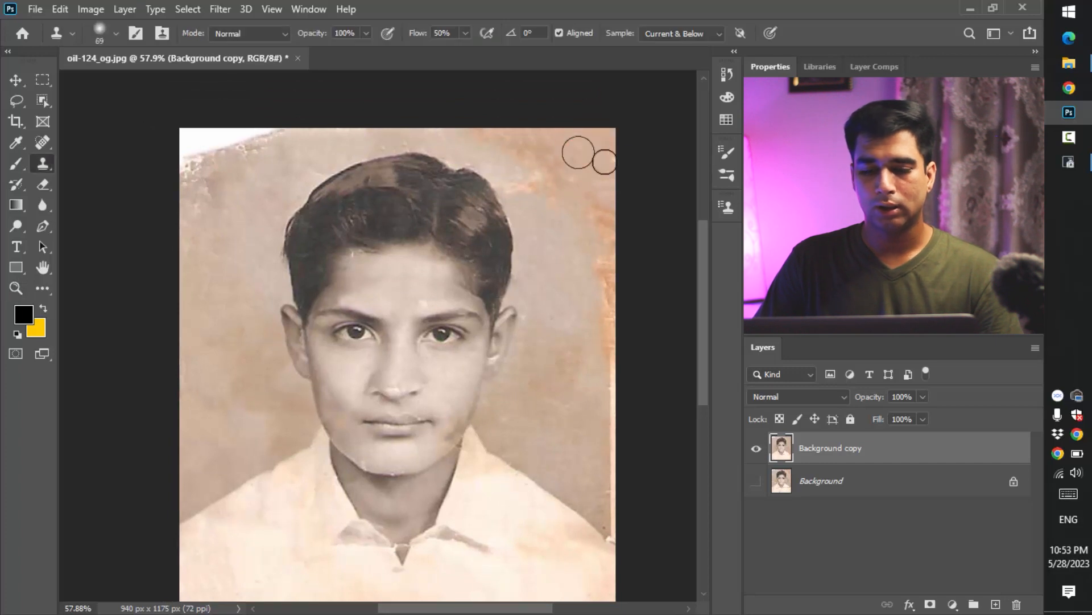
pyautogui.moveTo(268, 139)
pyautogui.mouseDown()
pyautogui.moveTo(204, 133)
pyautogui.moveTo(250, 154)
pyautogui.mouseUp()
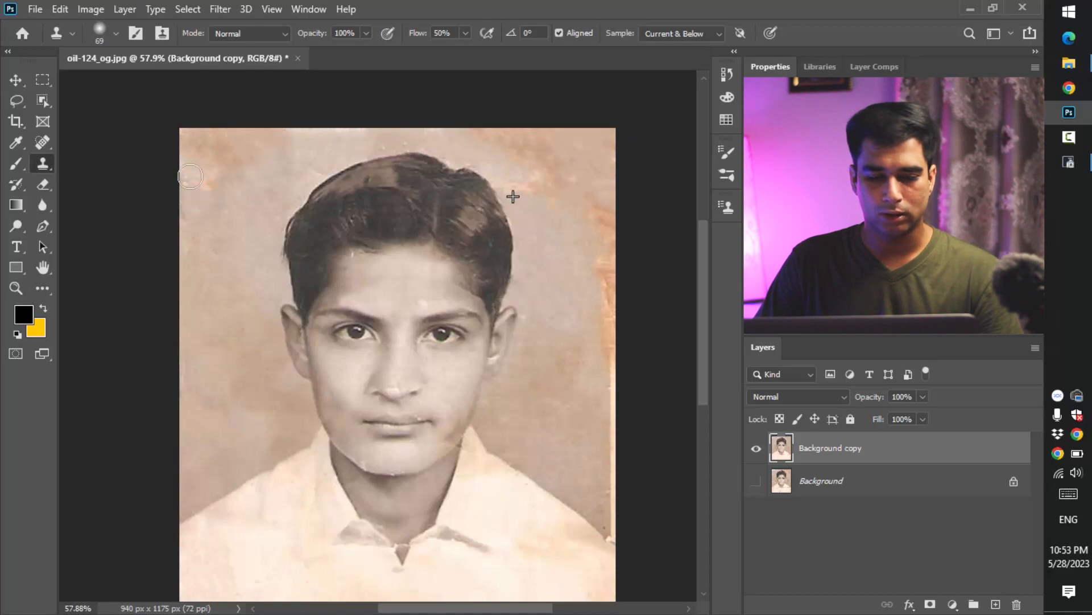
# - Fit the whole photo in view and compare it with the original by toggling the Background copy layer's visibility
pyautogui.hotkey('ctrl', '0')
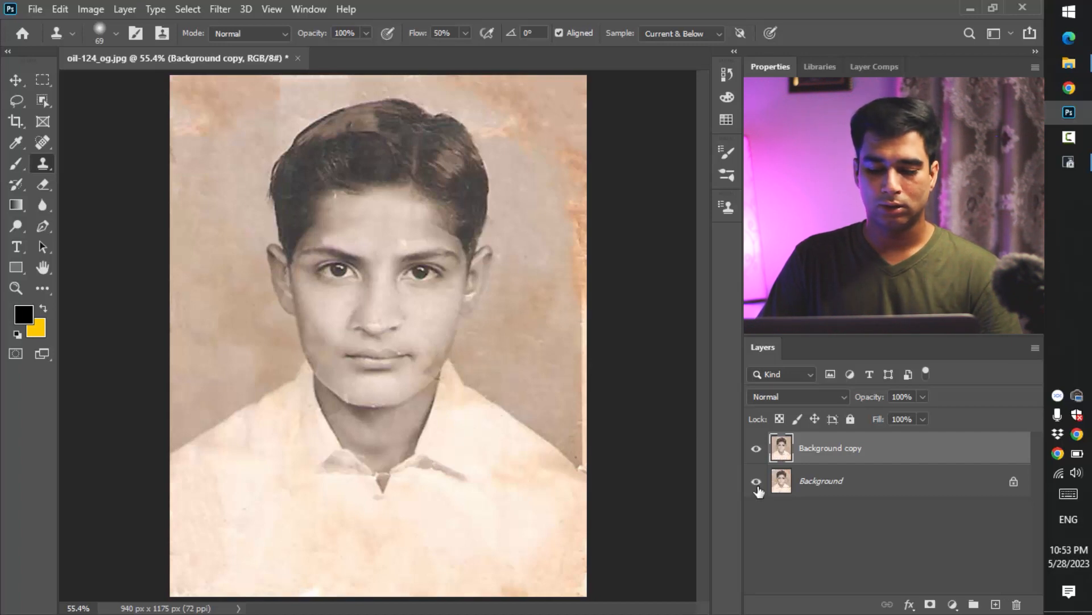
pyautogui.click(757, 452)
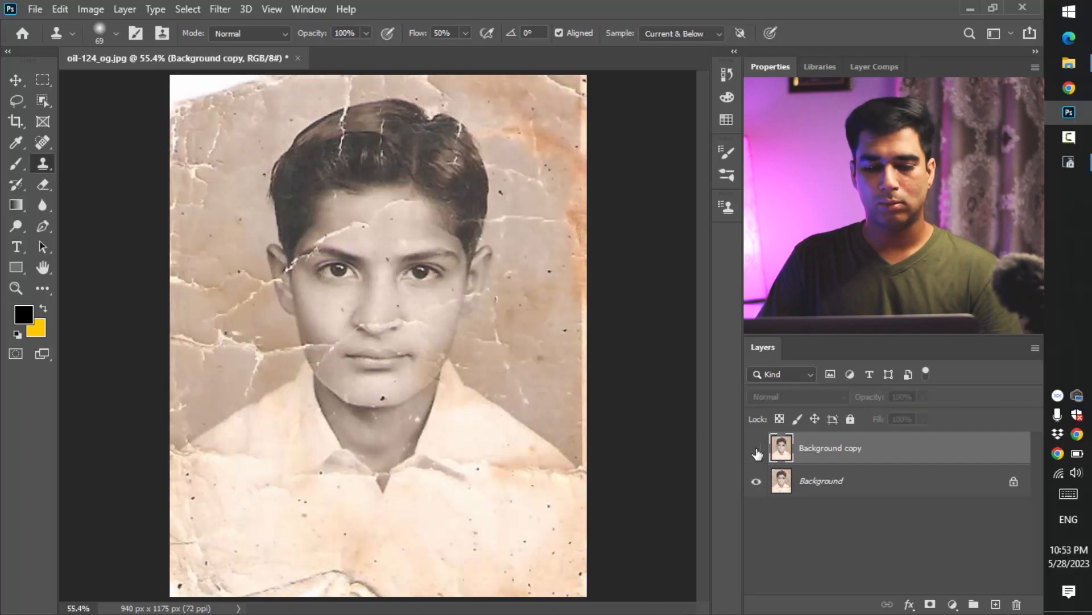
pyautogui.click(756, 453)
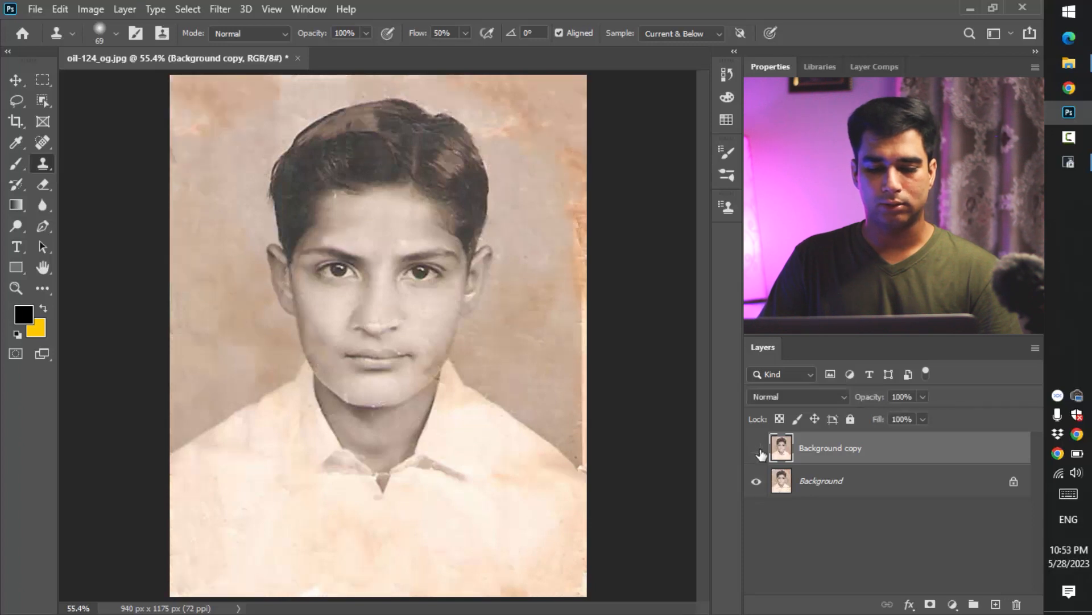
pyautogui.click(757, 453)
pyautogui.click(757, 452)
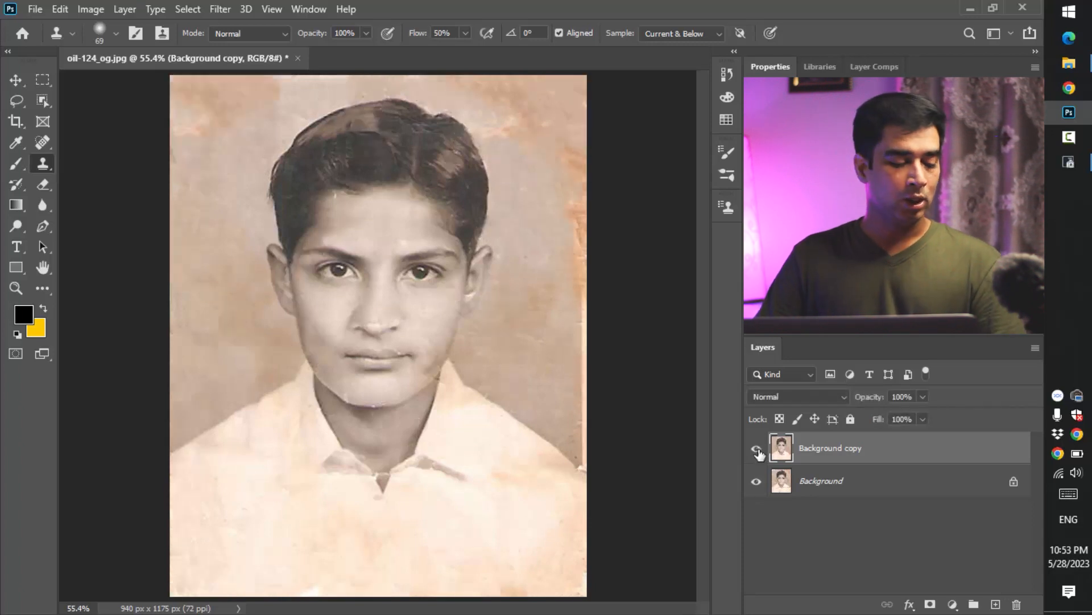